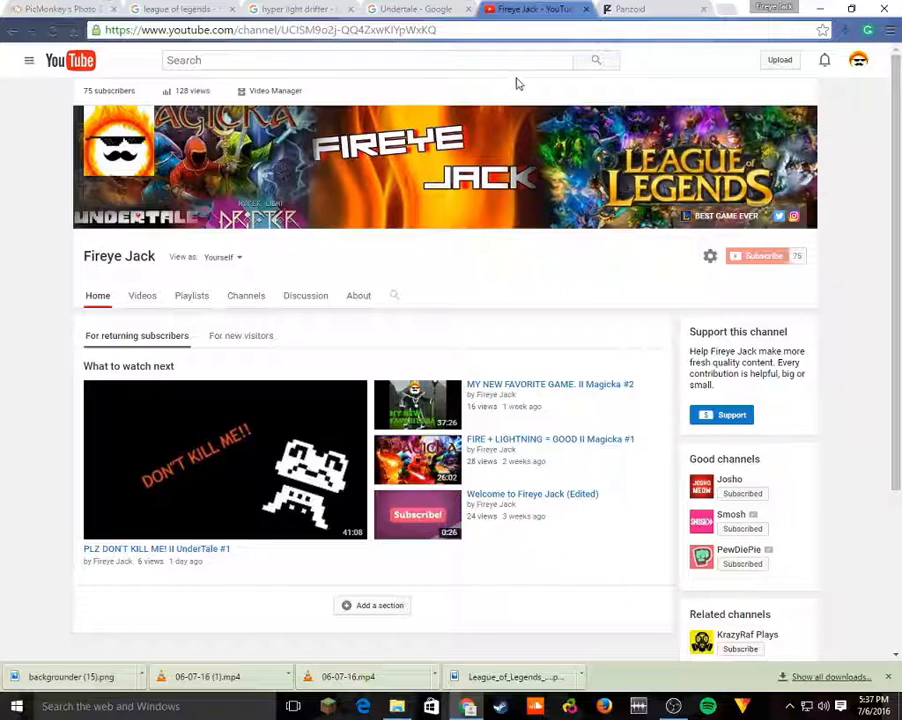
- Open the Backgrounder 3 tool on the Panzoid site and look through its templates
left_click(640, 8)
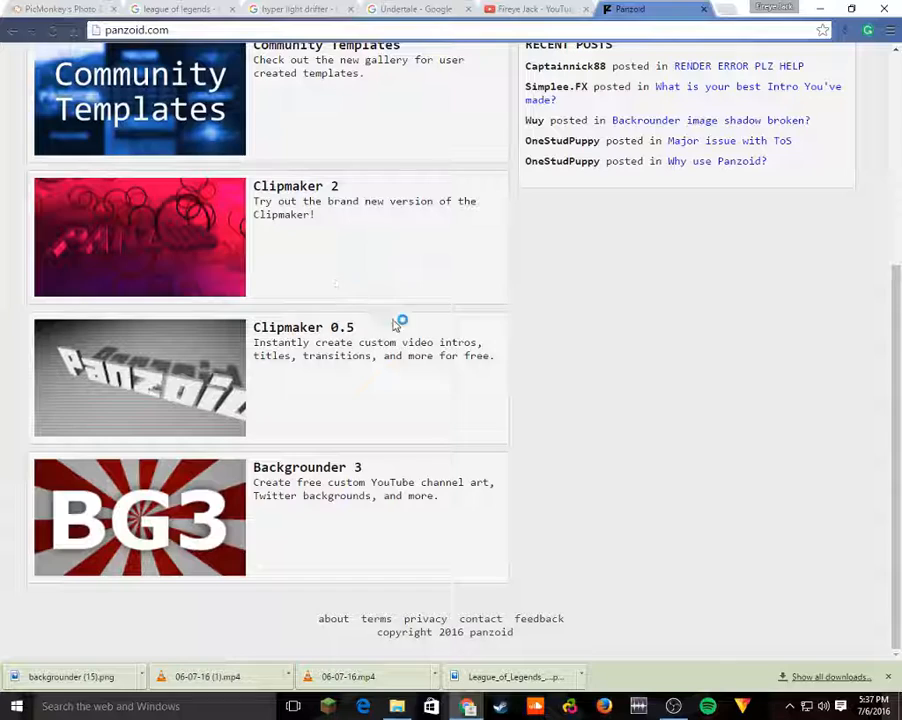
left_click(306, 468)
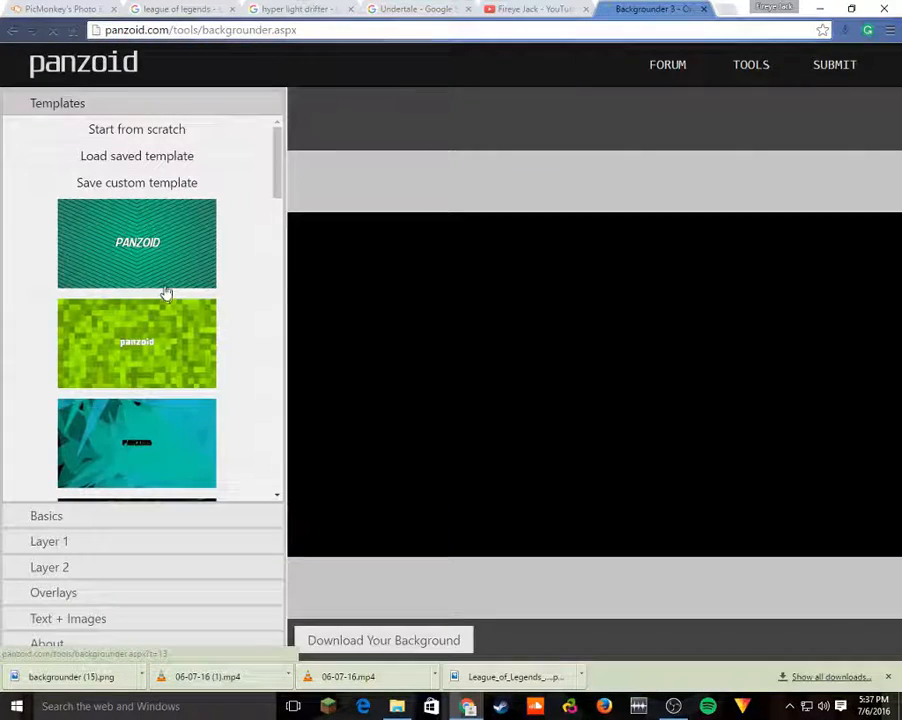
scroll(183, 290, "down", 8)
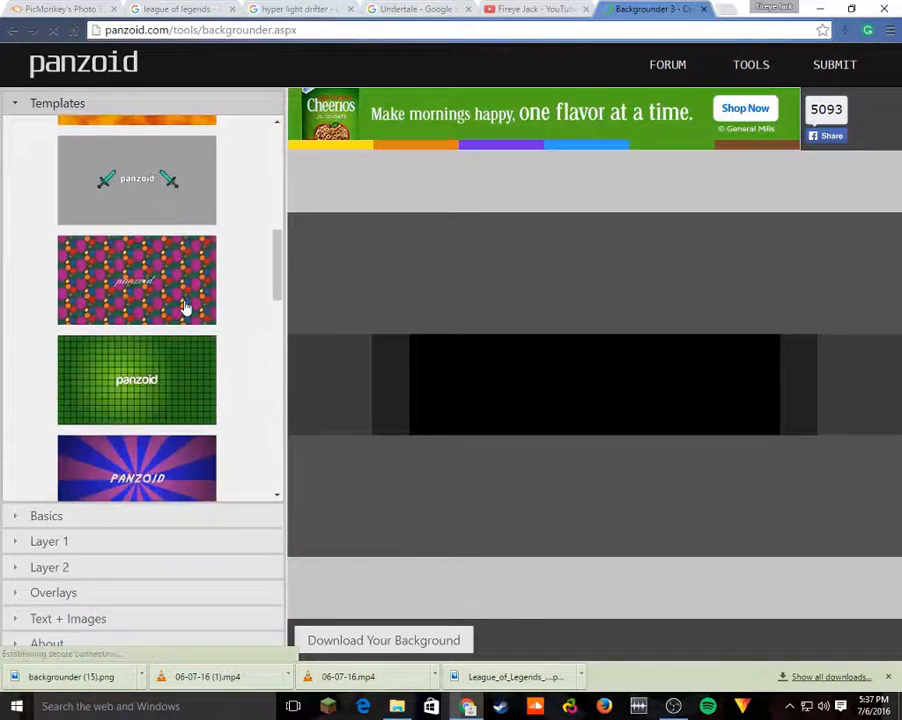
scroll(185, 307, "down", 5)
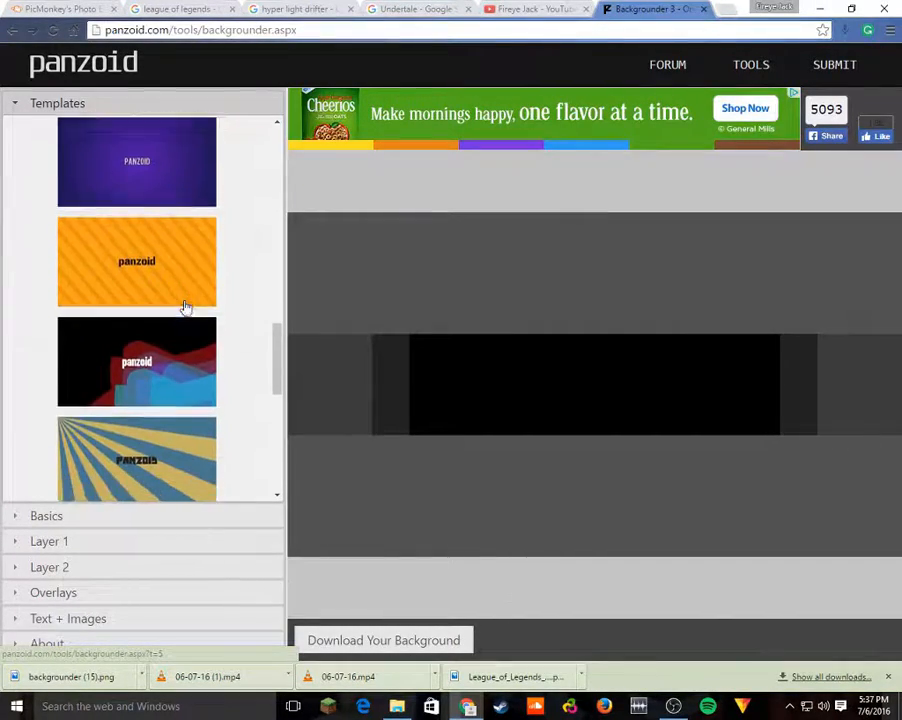
scroll(190, 330, "down", 1)
- Upload the grey polygon image from the Downloads folder as the Layer 1 background
left_click(204, 540)
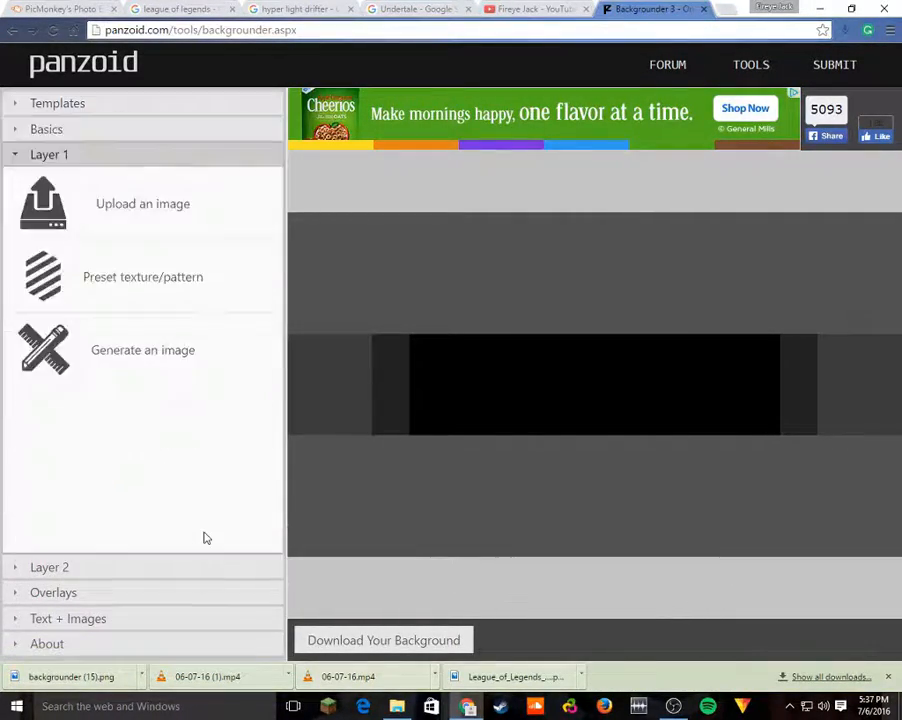
left_click(155, 220)
left_click(240, 239)
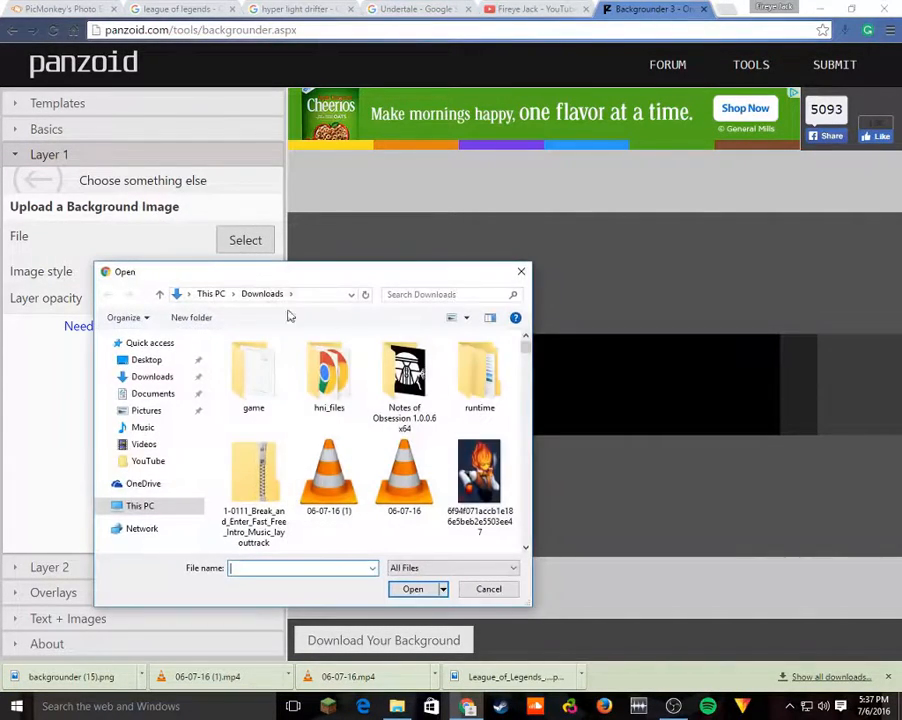
scroll(435, 434, "down", 5)
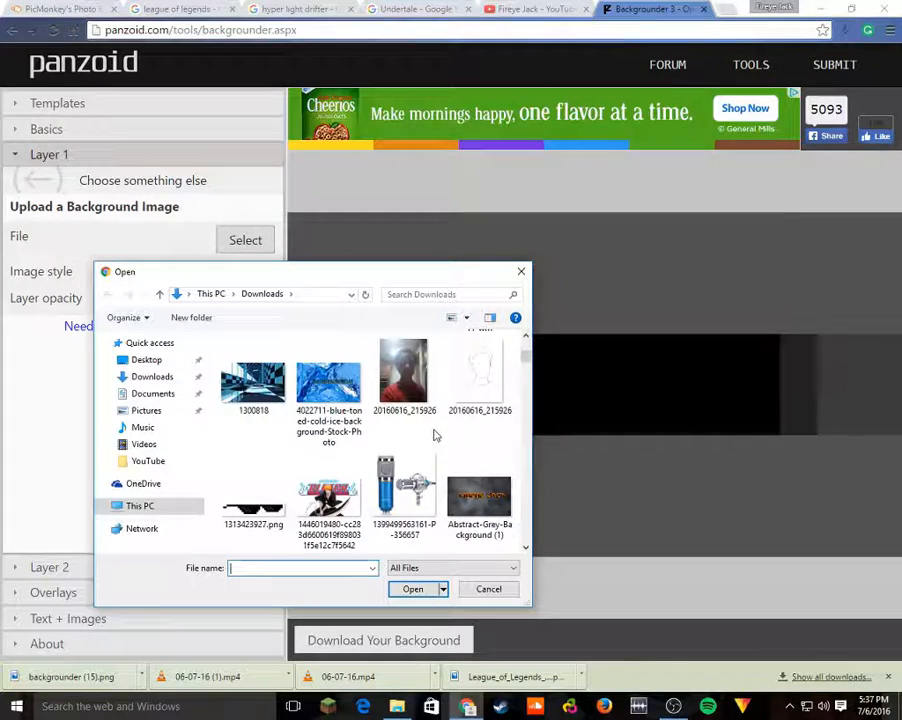
scroll(435, 434, "down", 2)
double_click(405, 511)
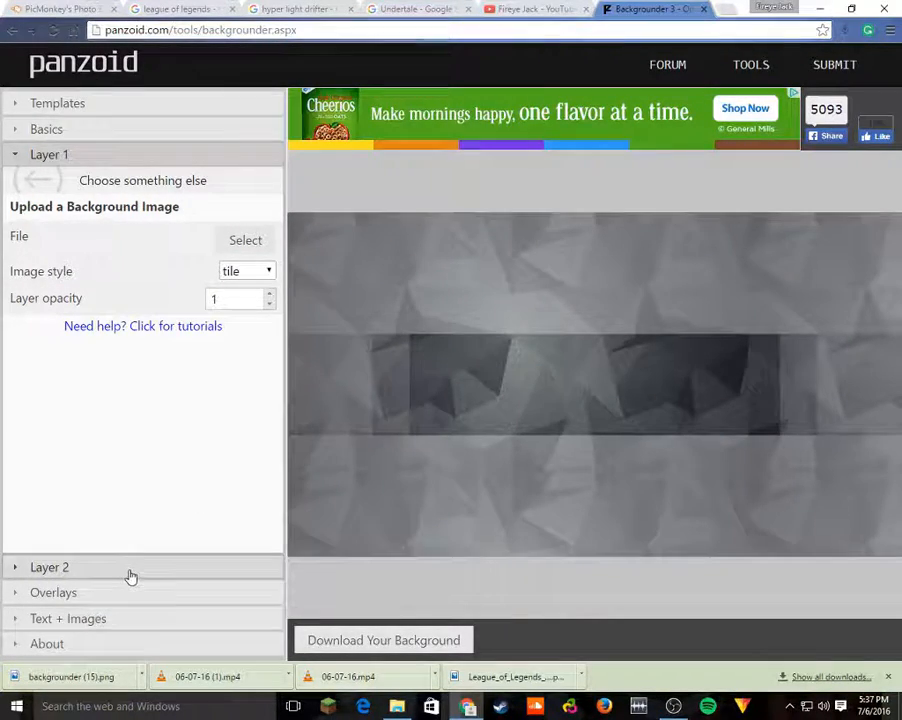
- Add a text sprite to the background and set its text to "Fireye"
left_click(130, 567)
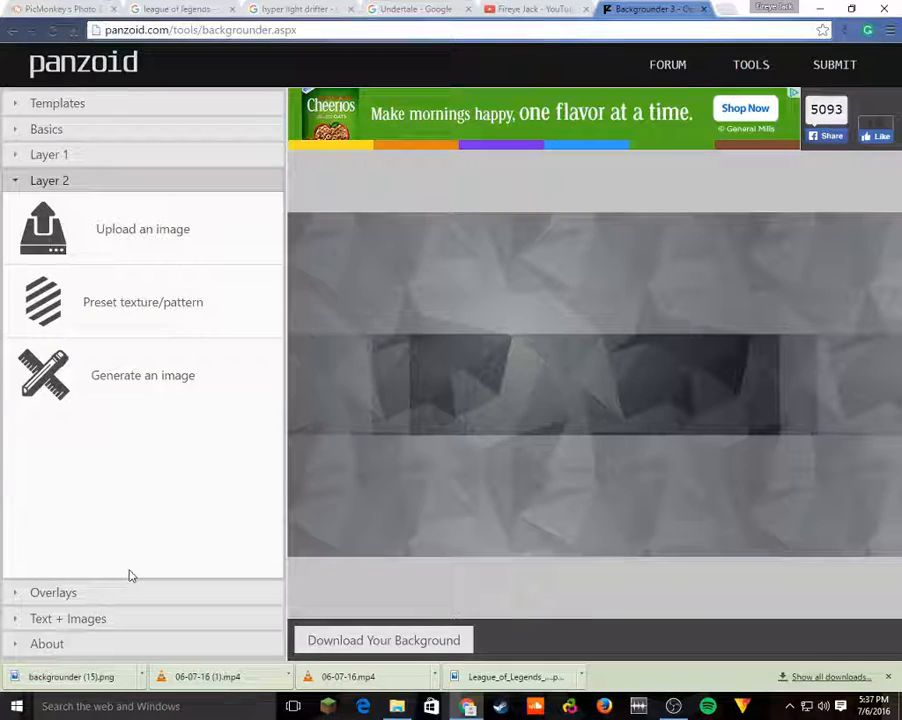
left_click(141, 621)
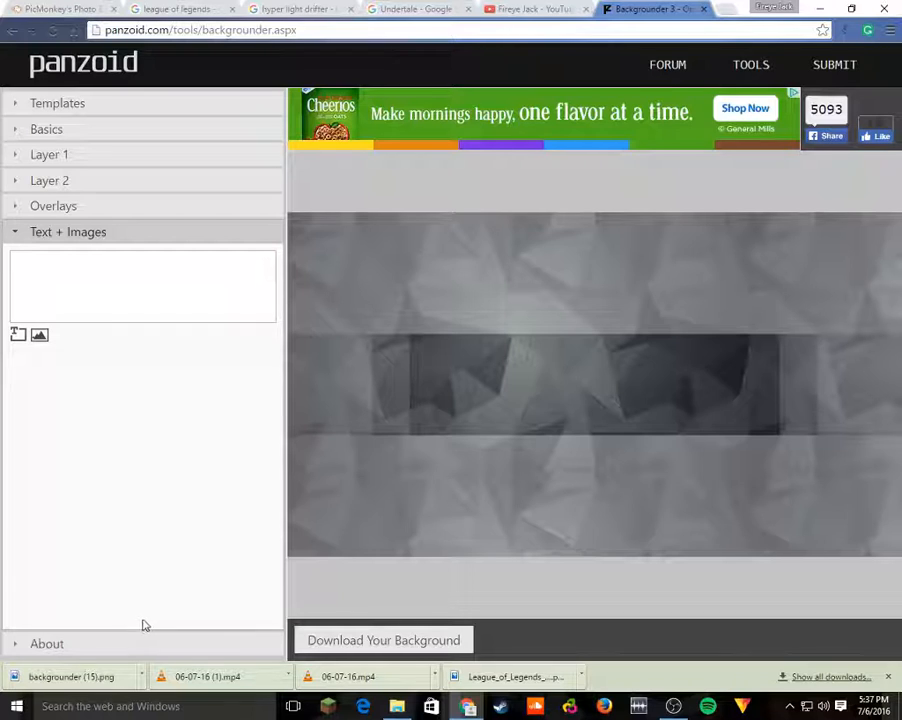
left_click(20, 337)
left_click(90, 266)
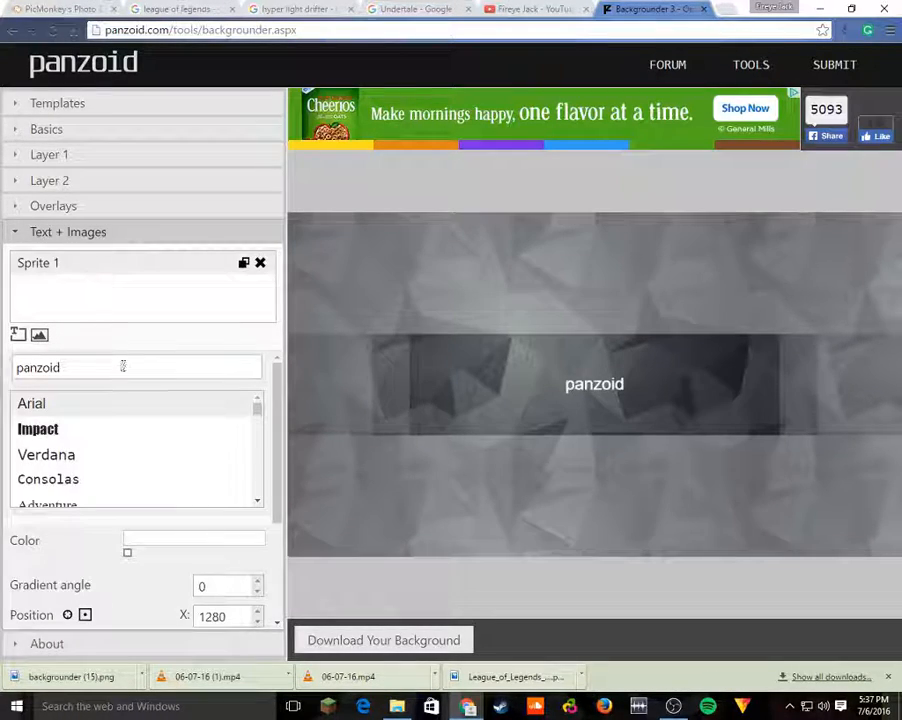
left_click_drag(129, 371, 33, 372)
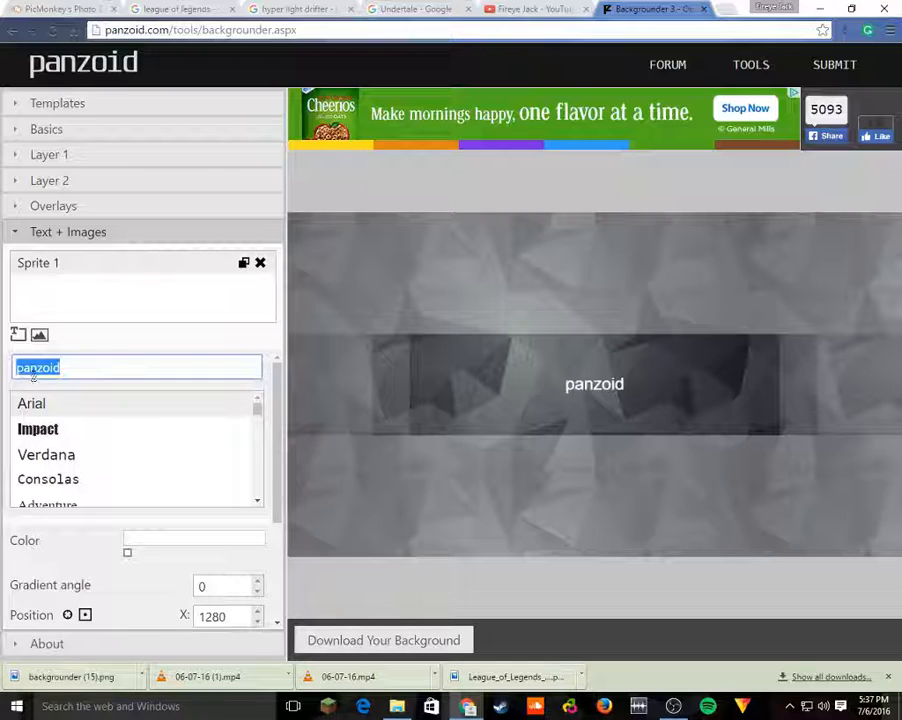
type("Firey")
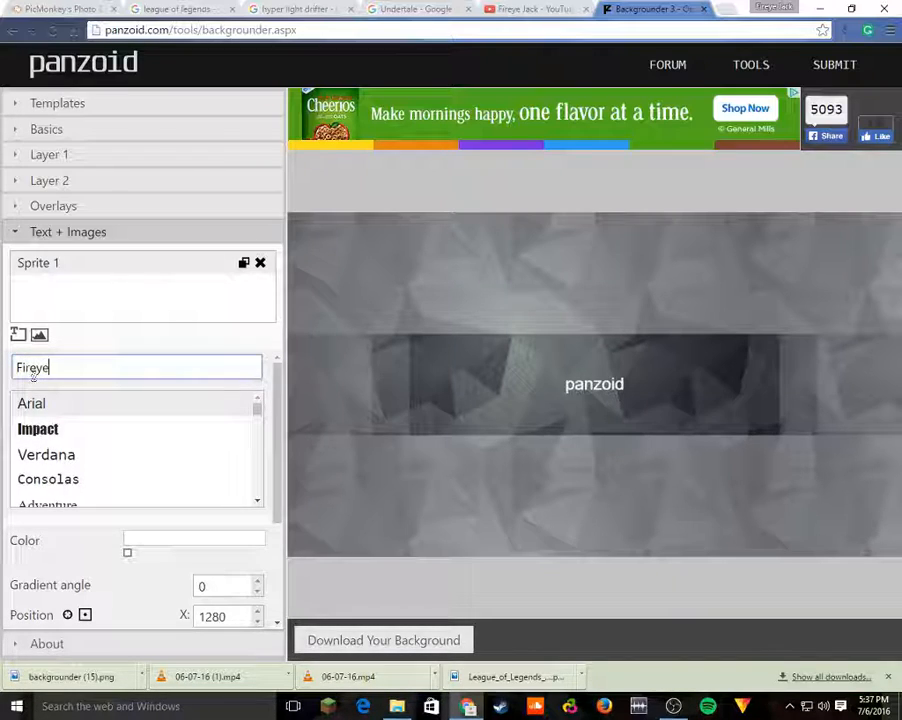
type("e")
- Add a second text sprite reading "Jack"
left_click(18, 335)
left_click(56, 290)
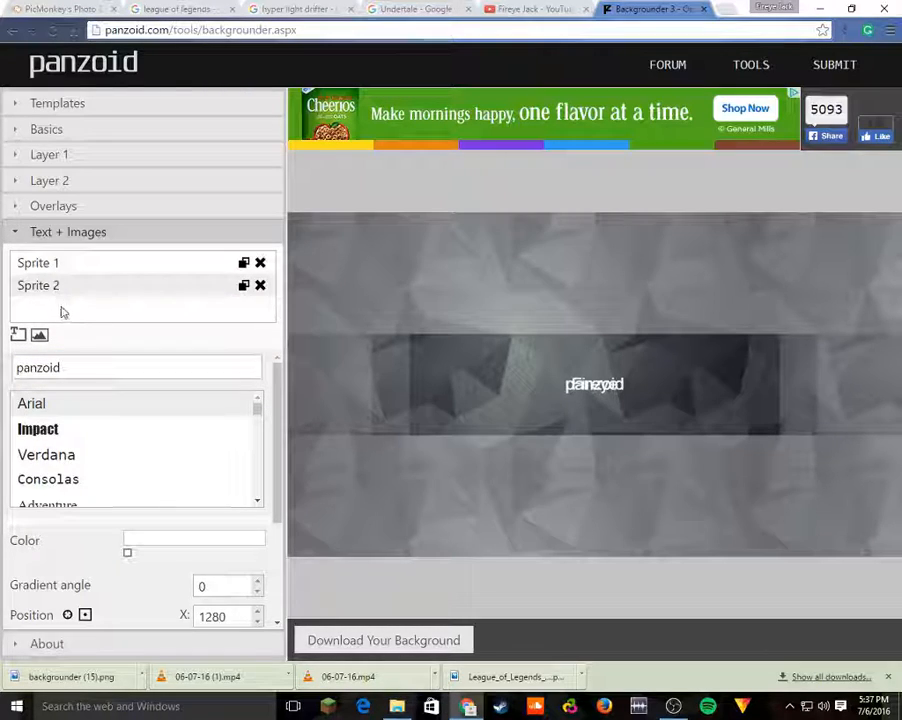
left_click_drag(73, 369, 14, 388)
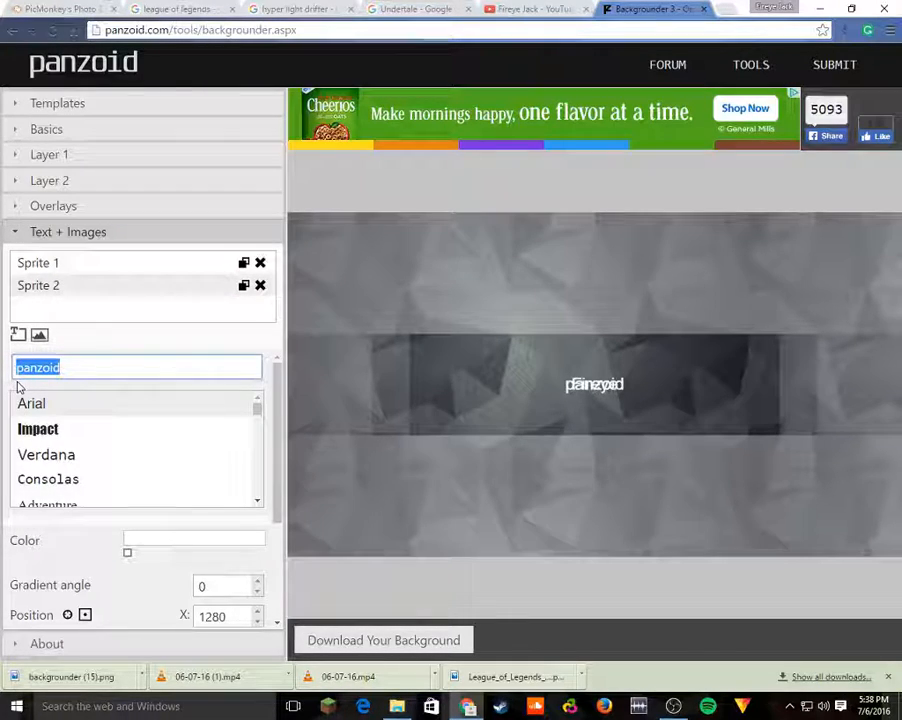
type("Jack")
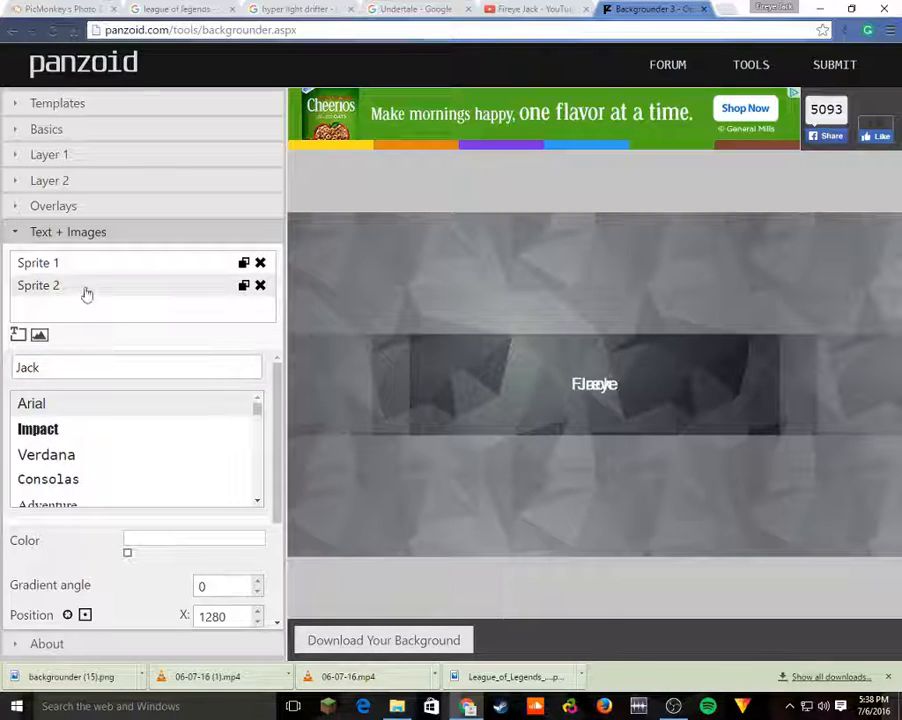
- Set both text sprites to the Adventure font and place "Fireye" diagonally above "Jack", at about X 1170, Y 666
left_click(60, 263)
scroll(105, 460, "down", 1)
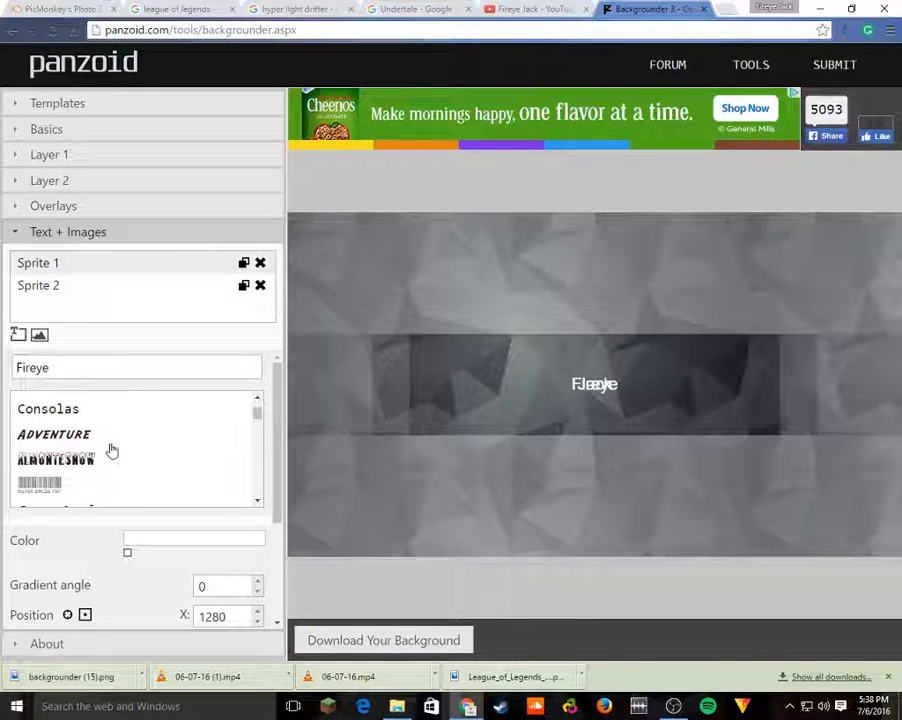
left_click(108, 441)
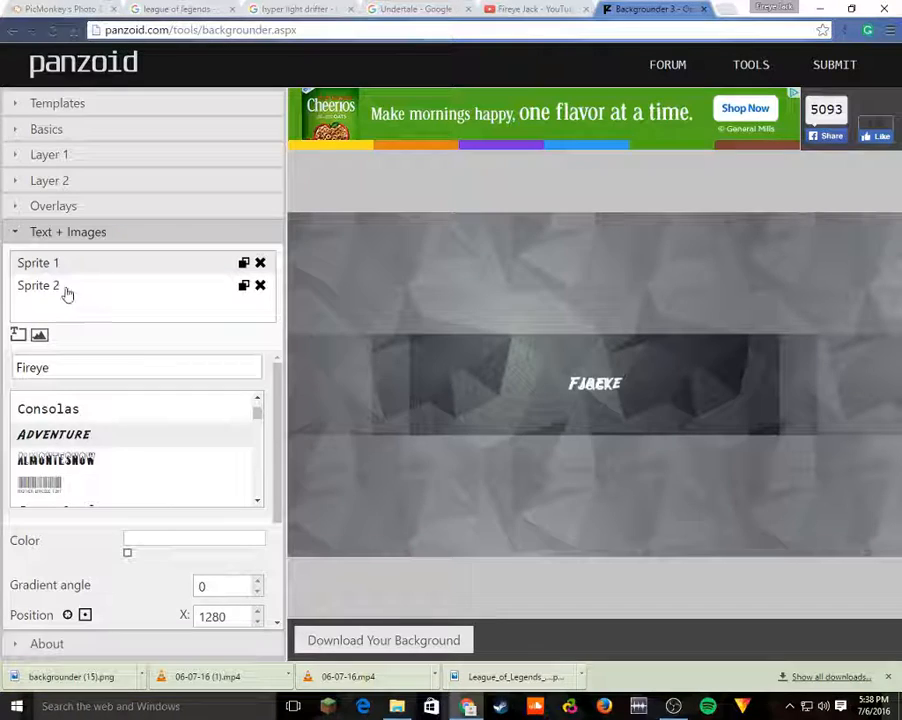
left_click(70, 286)
scroll(88, 455, "down", 1)
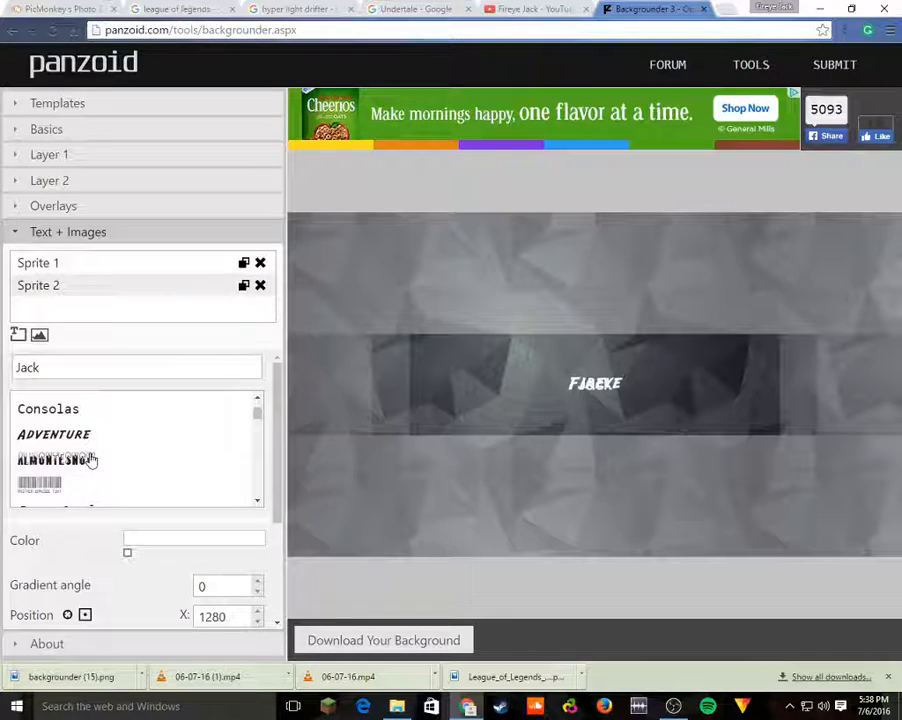
left_click(88, 434)
mouse_move(583, 383)
left_mouse_down()
mouse_move(556, 367)
mouse_move(591, 390)
mouse_move(584, 375)
left_mouse_up()
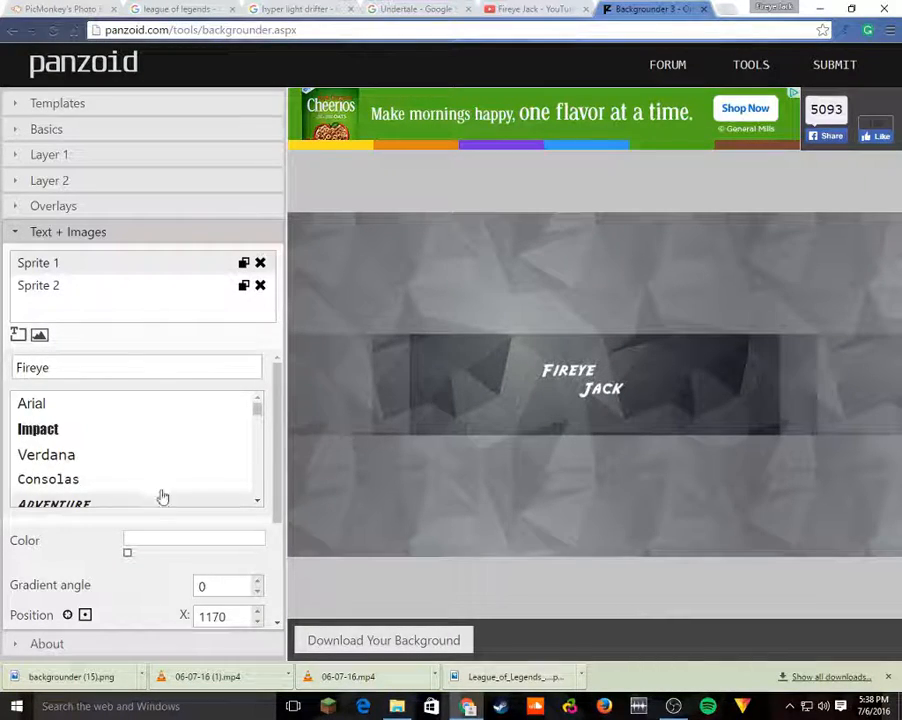
scroll(219, 548, "down", 1)
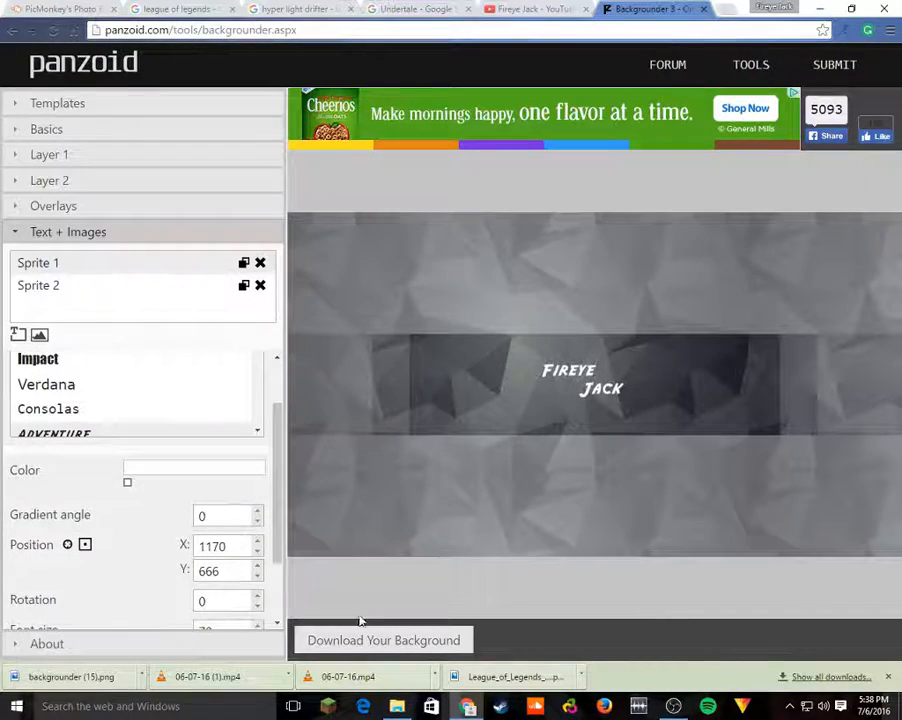
- Download the finished background image and close the Panzoid pages
left_click(418, 645)
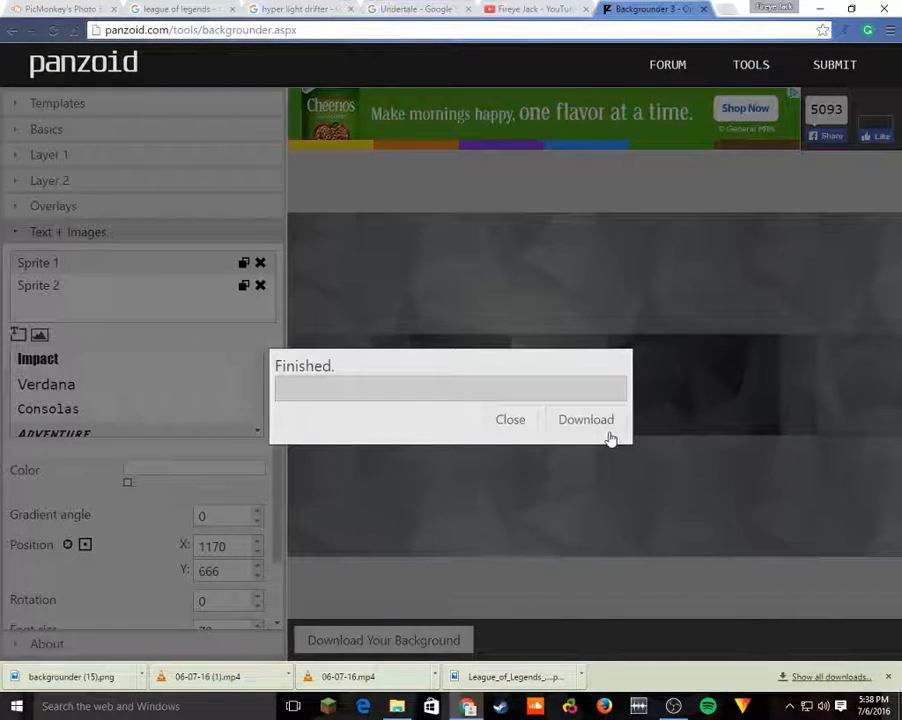
left_click(586, 424)
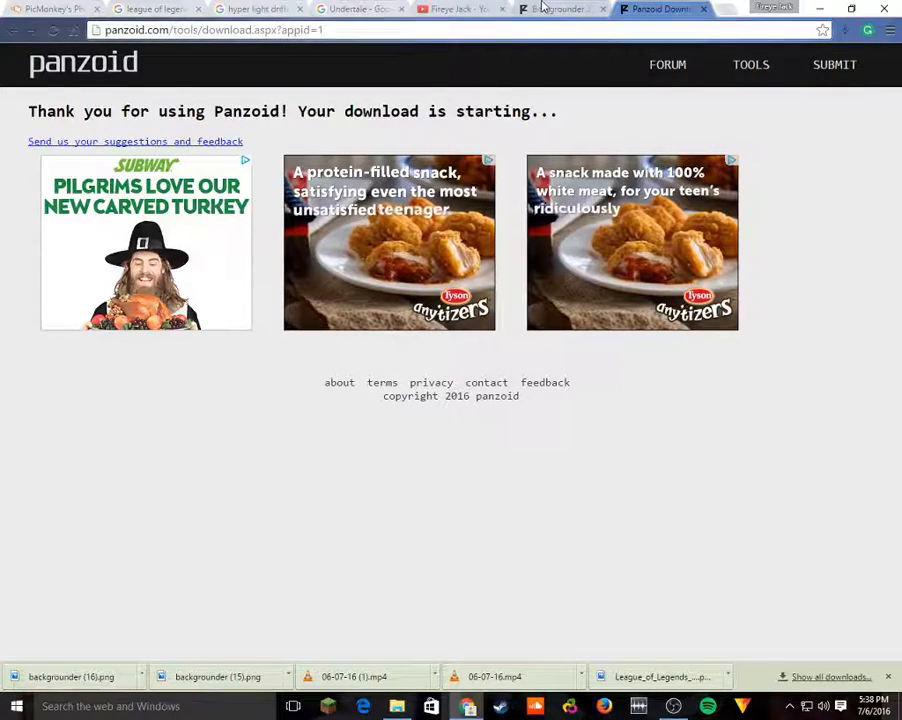
left_click(604, 9)
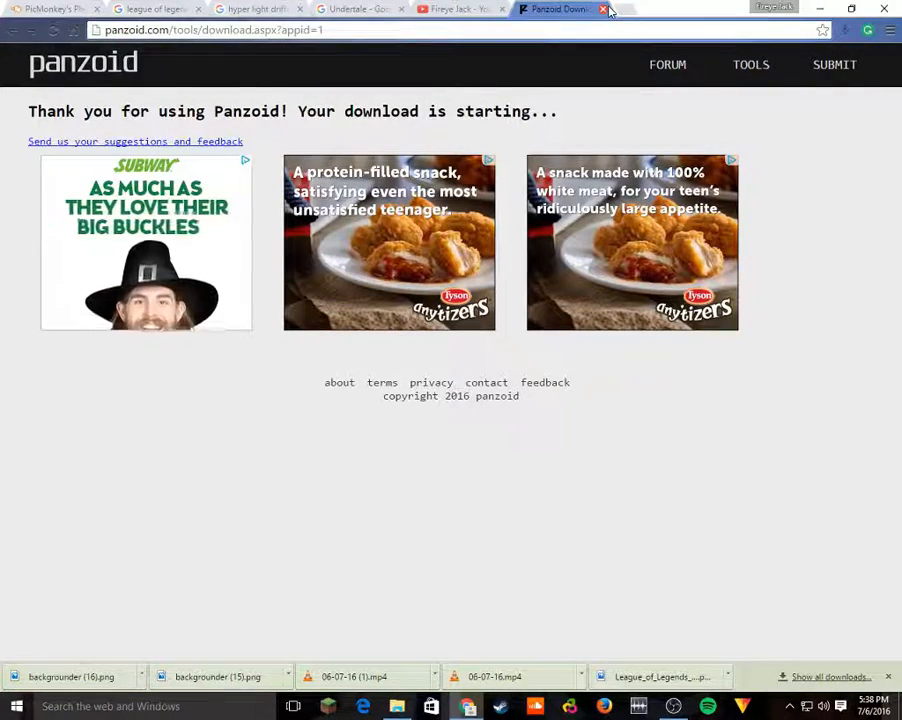
left_click(597, 9)
- Switch to the PicMonkey editor and open the grey polygon image from the computer, discarding the unsaved changes
left_click(60, 8)
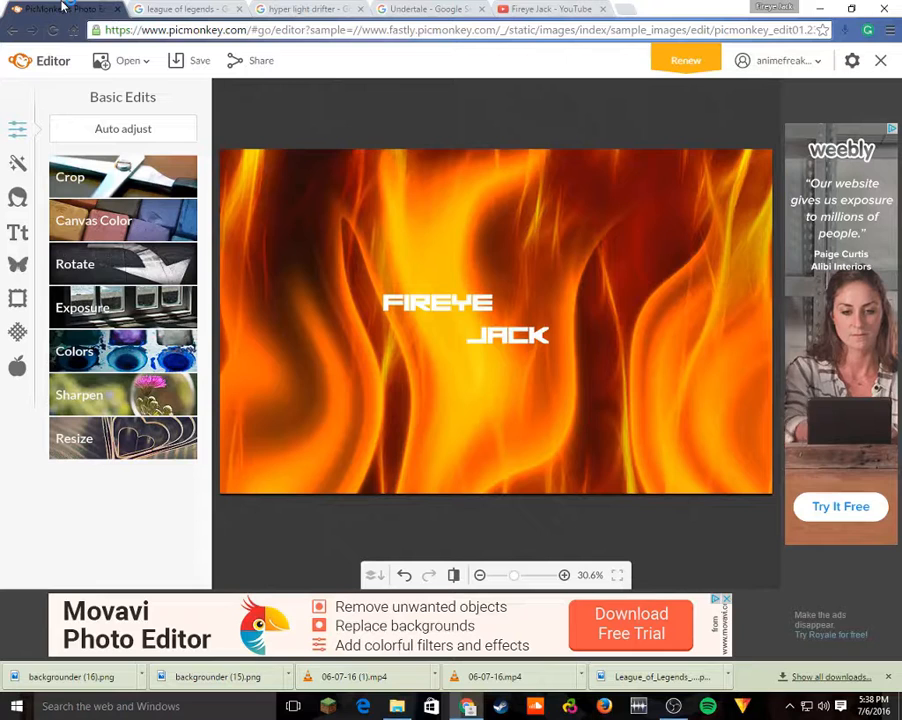
left_click(144, 68)
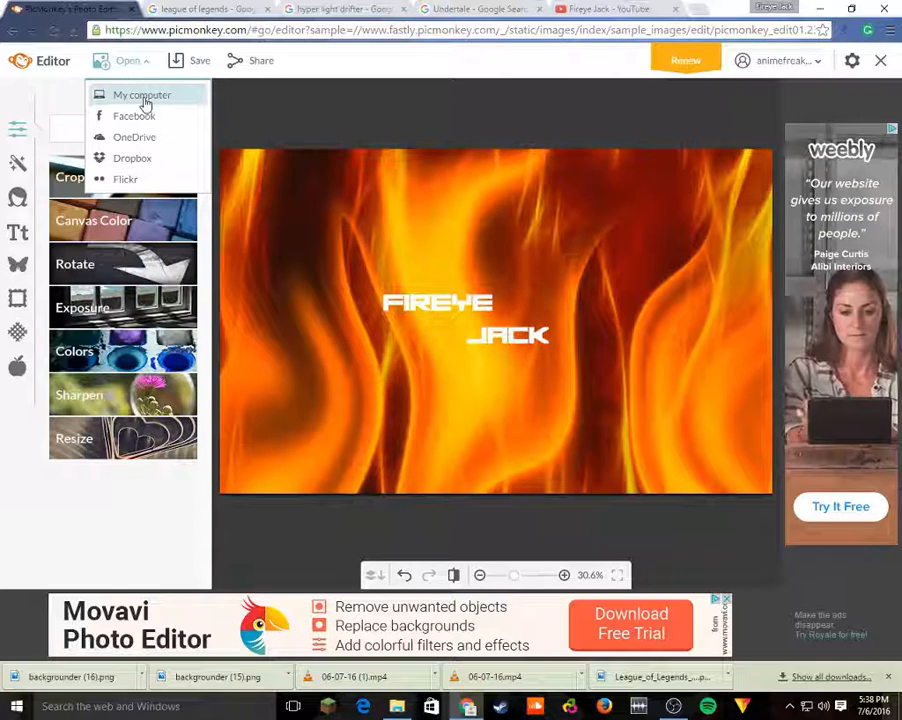
left_click(146, 100)
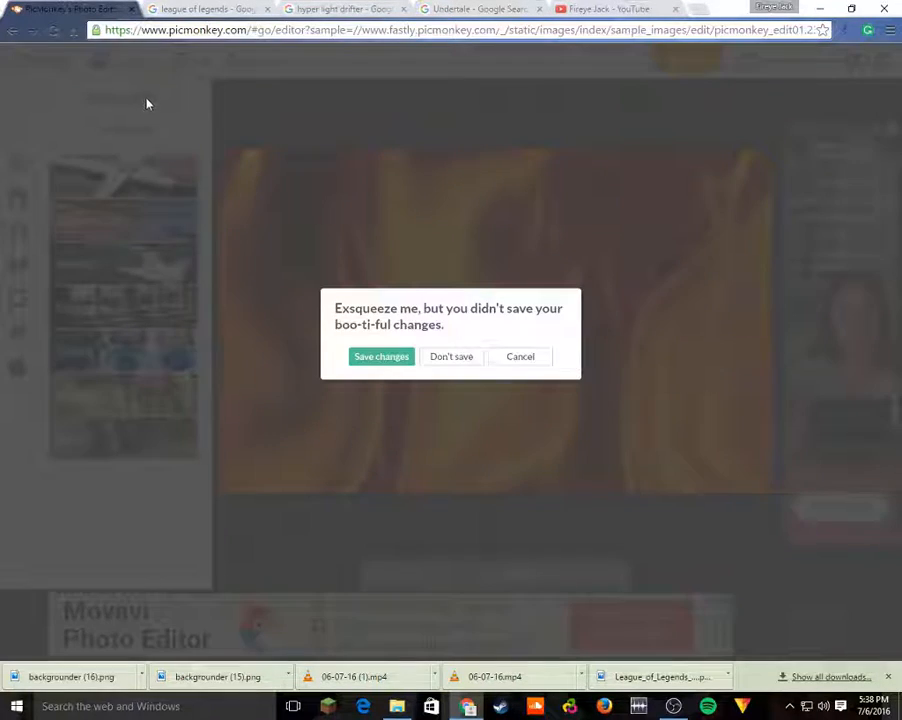
left_click(450, 360)
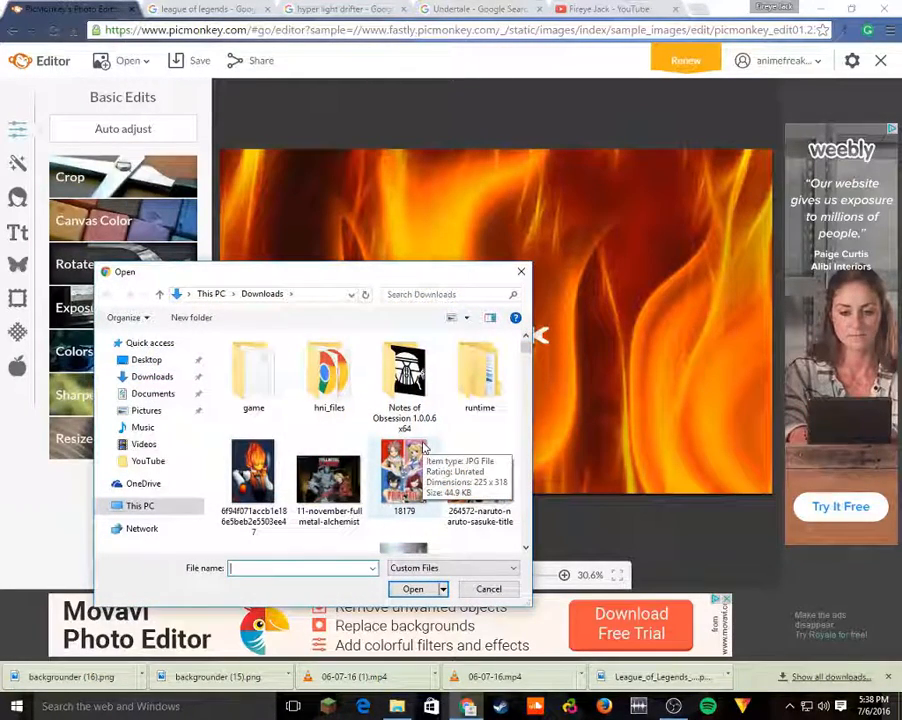
scroll(422, 447, "down", 2)
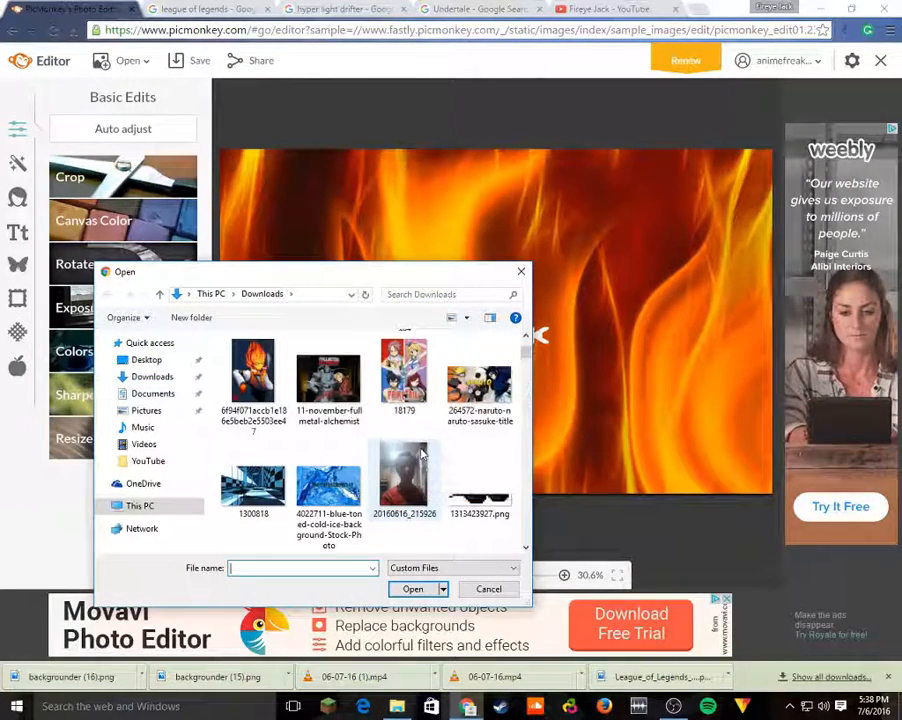
scroll(421, 455, "down", 2)
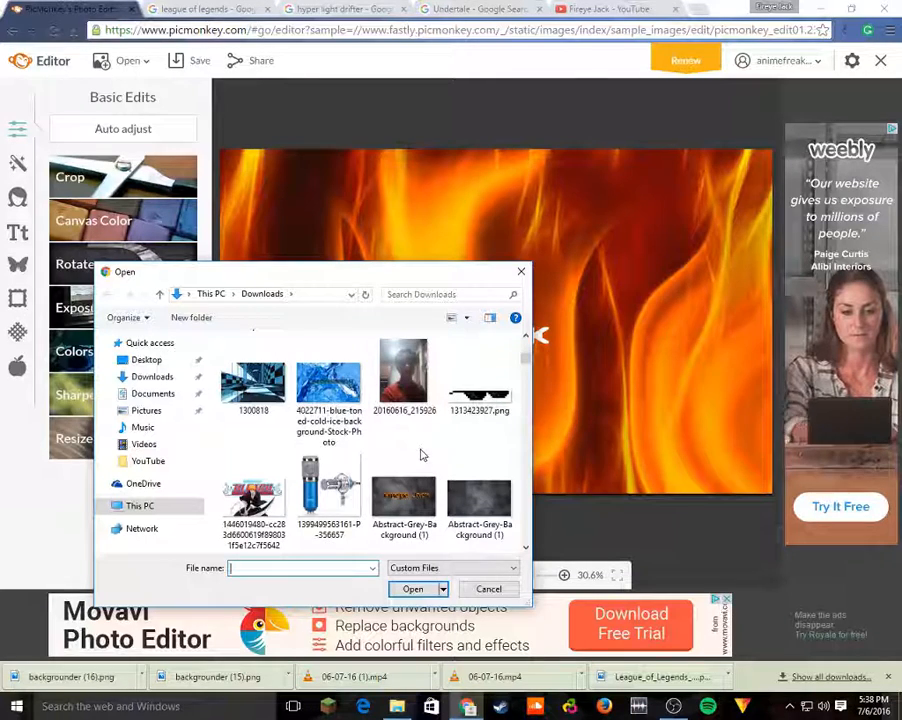
double_click(464, 492)
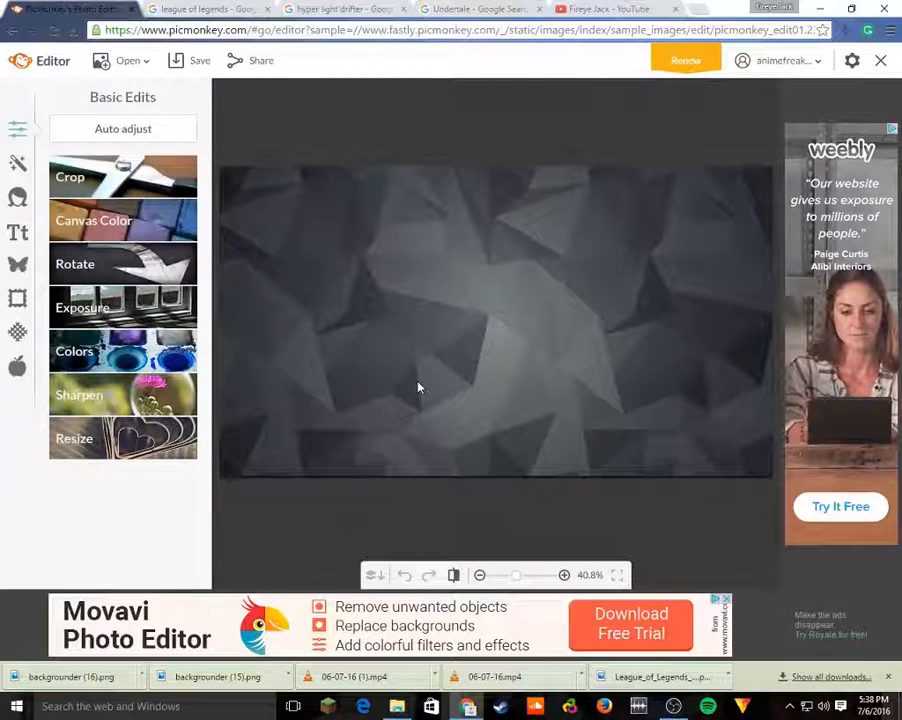
- Crop the grey polygon image to the 2560 x 1600 desktop preset with photo scaling on
left_click(165, 180)
left_click(169, 207)
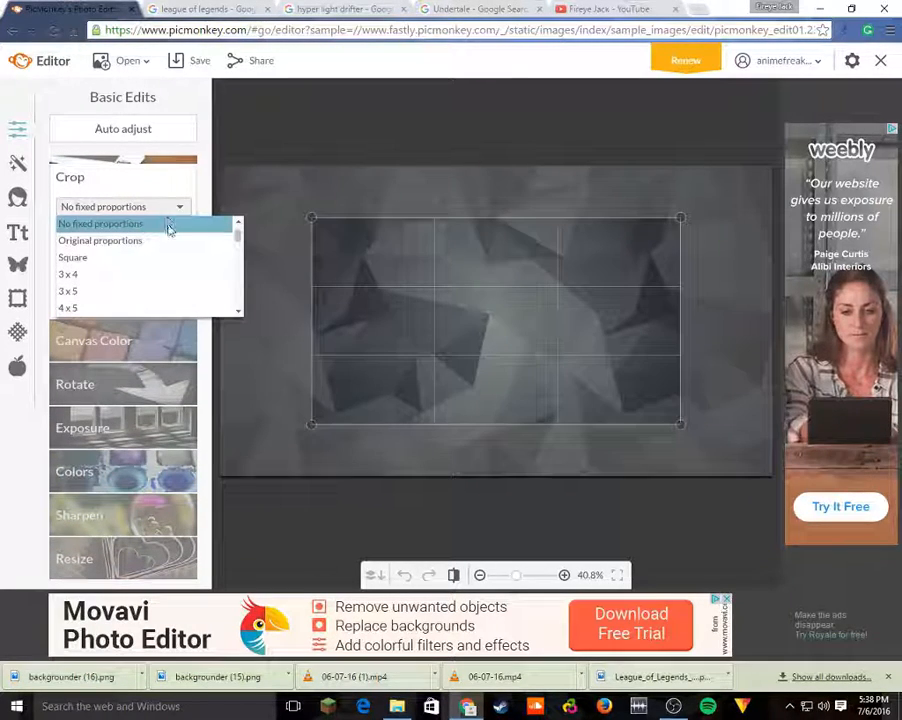
scroll(172, 262, "down", 5)
scroll(172, 265, "down", 3)
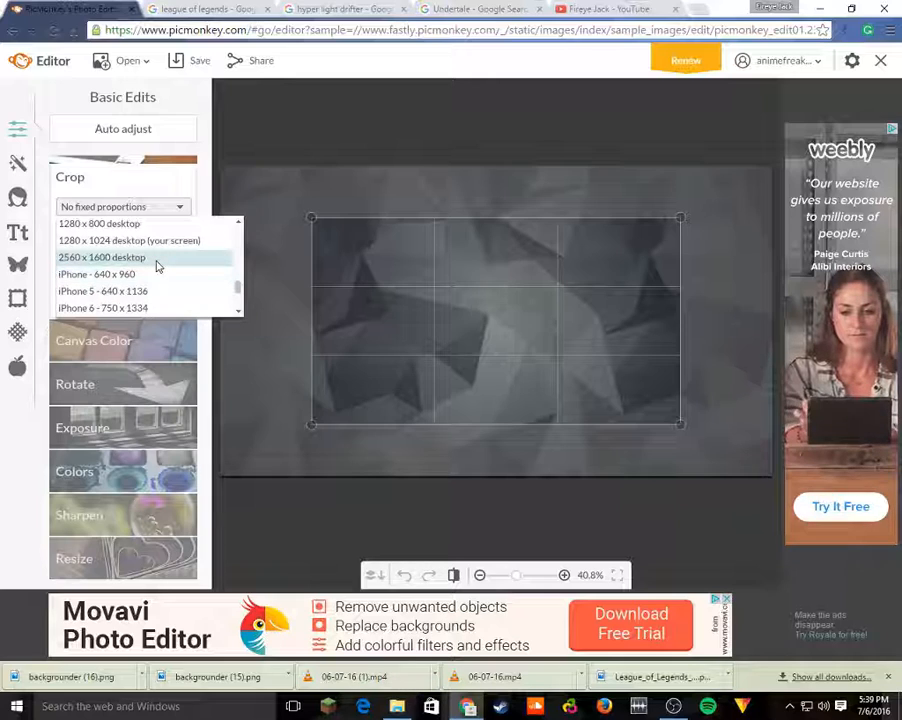
left_click(156, 258)
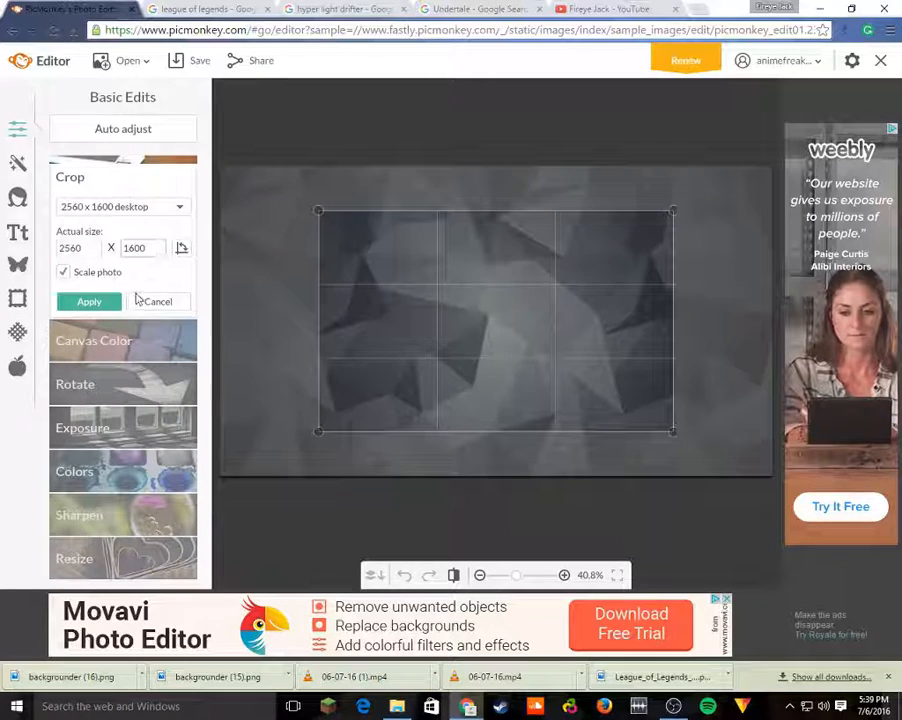
left_click(112, 300)
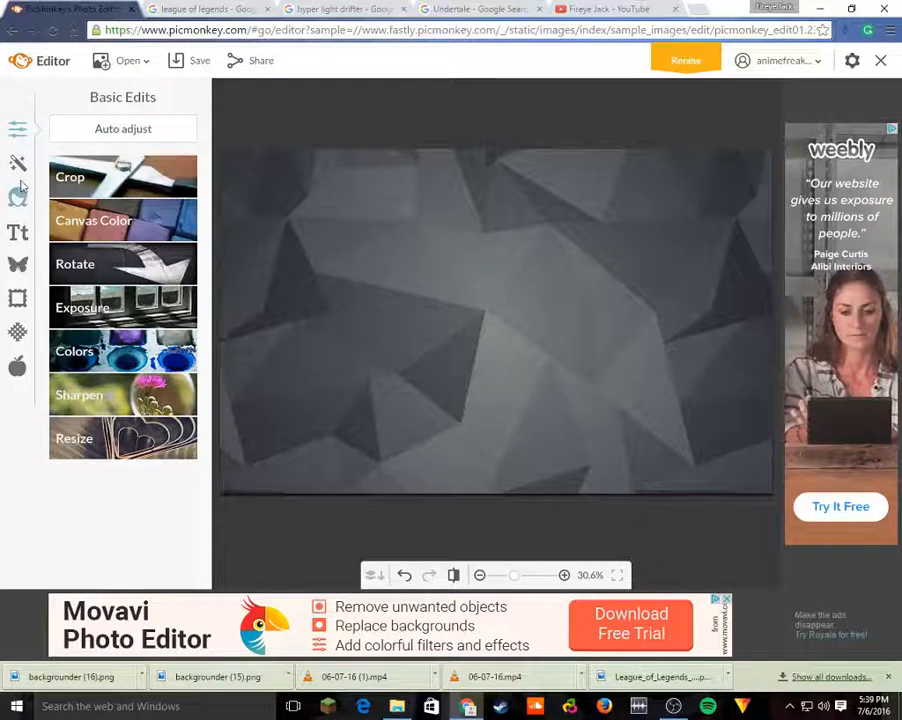
- Add the downloaded image backgrounder (16) as a custom overlay on the cropped canvas
left_click(17, 264)
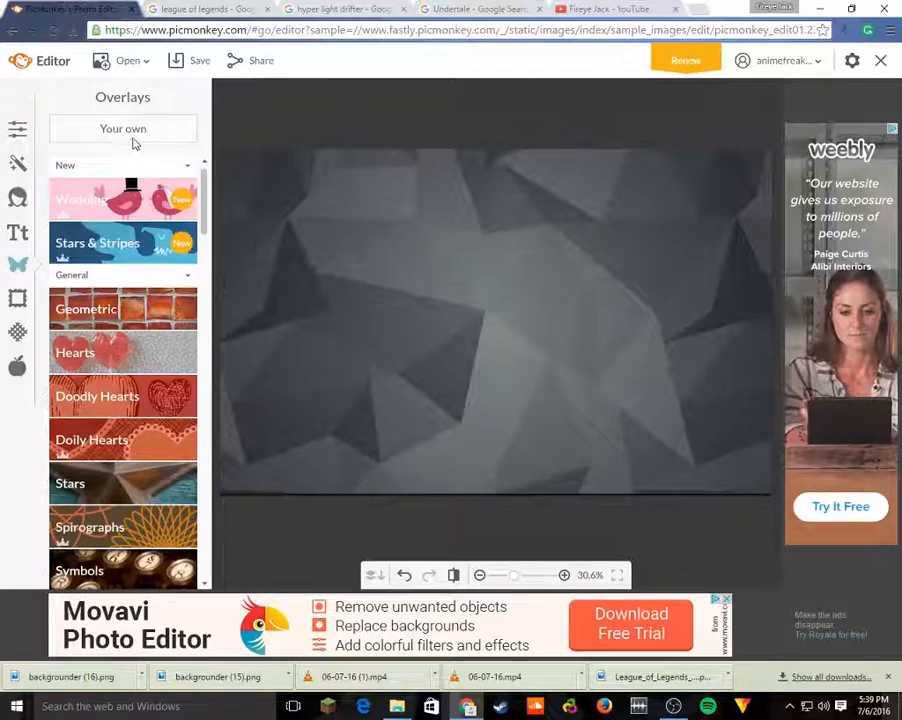
left_click(135, 141)
scroll(422, 454, "down", 4)
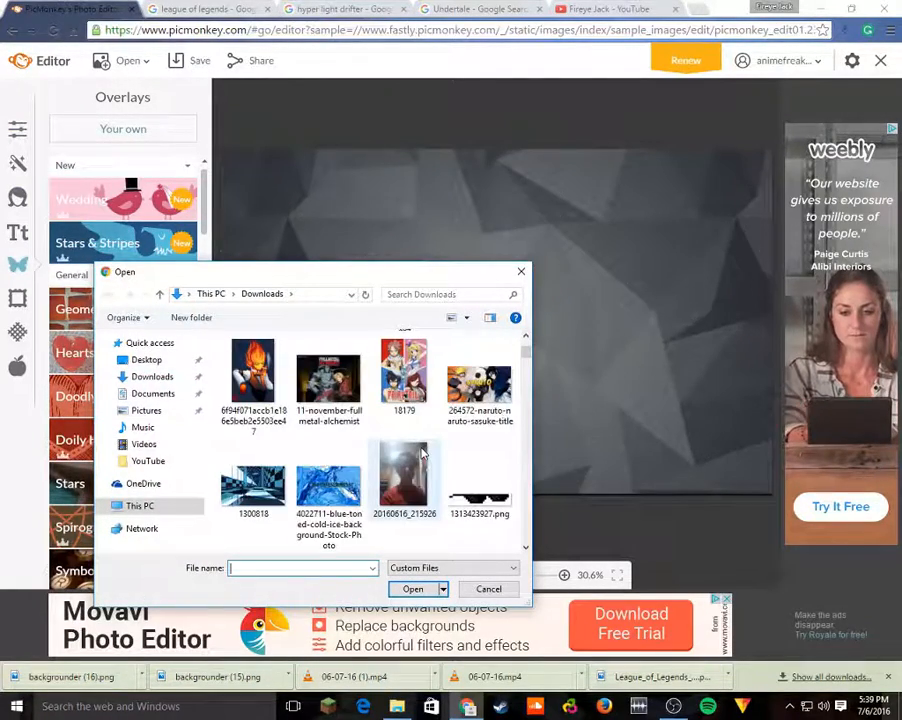
scroll(420, 452, "down", 10)
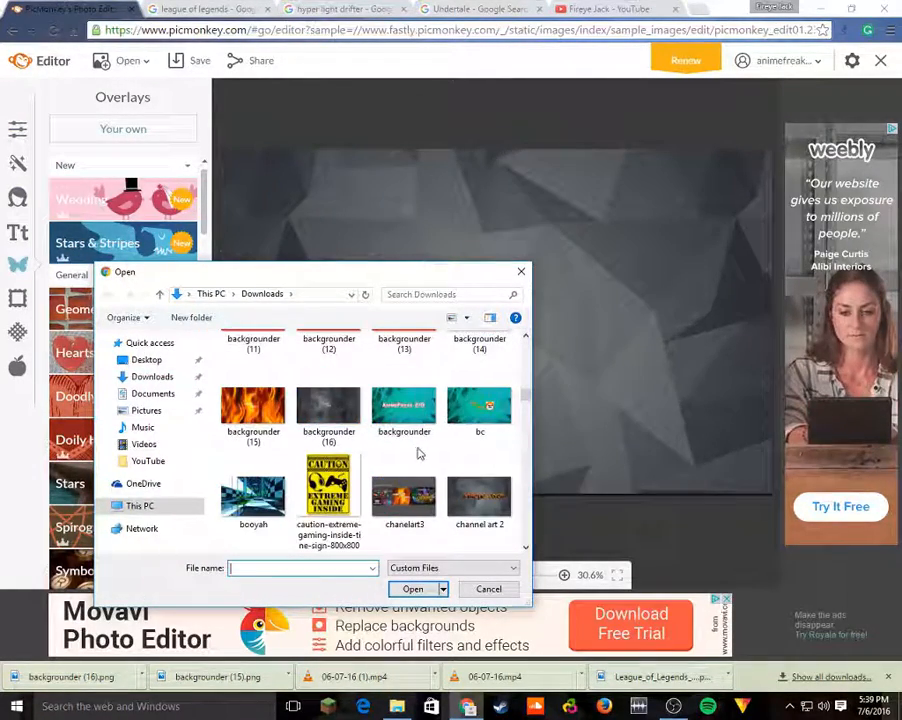
double_click(337, 405)
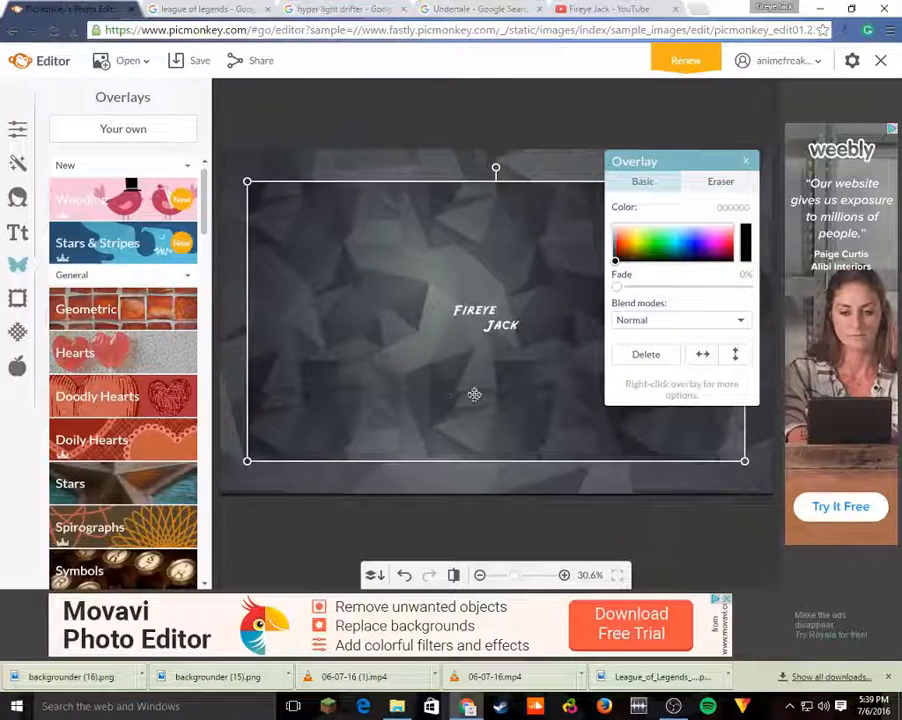
- Resize the name overlay slightly smaller than the canvas and move it so the channel name sits near the centre
left_click(602, 518)
left_click(724, 422)
left_click_drag(745, 459, 441, 297)
left_click_drag(347, 235, 487, 330)
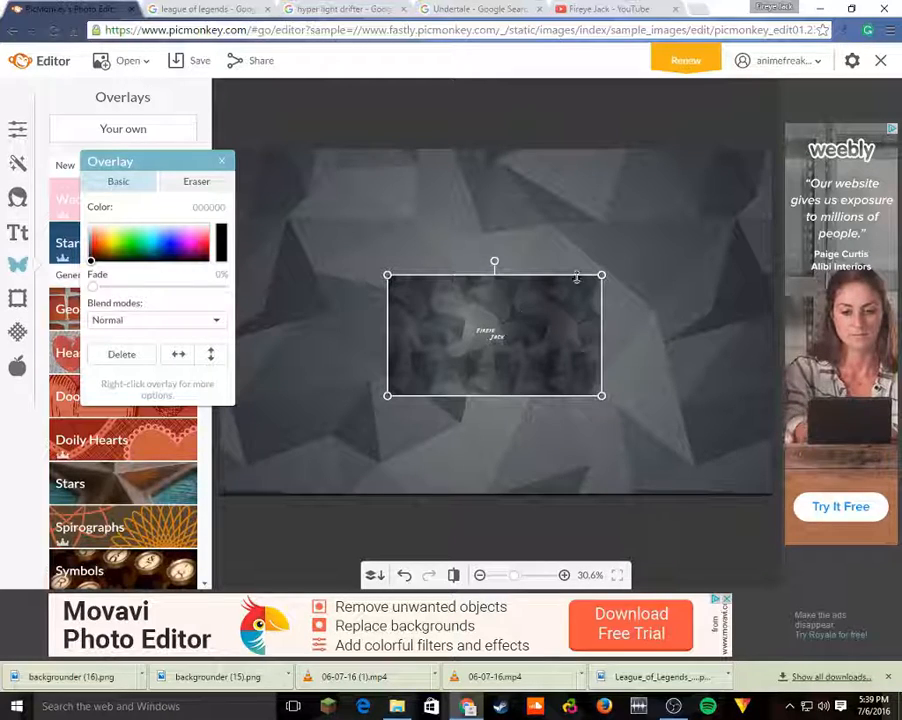
left_click_drag(602, 272, 706, 217)
left_click_drag(385, 396, 268, 489)
left_click_drag(467, 353, 466, 348)
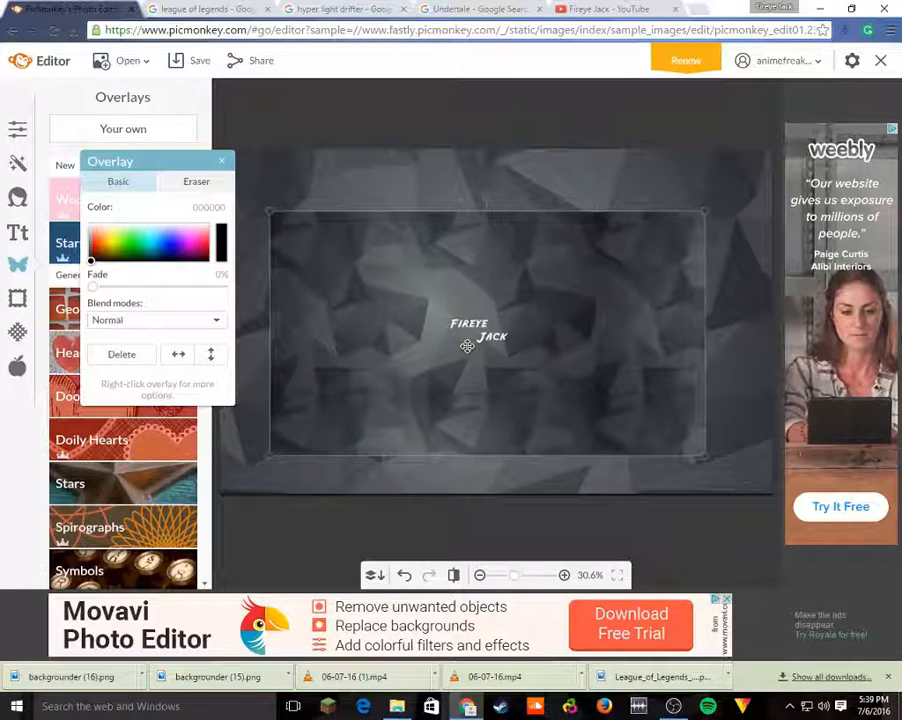
left_click_drag(601, 365, 606, 366)
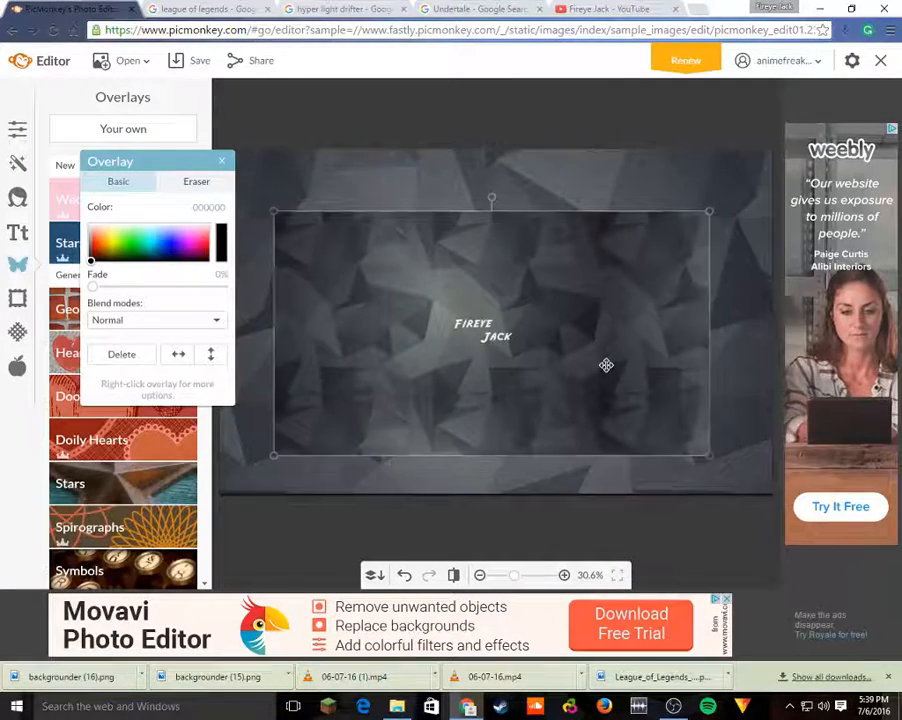
- Erase the overlay's background around the channel name with eraser size 100 and hardness 0, keeping the lettering
left_click(187, 187)
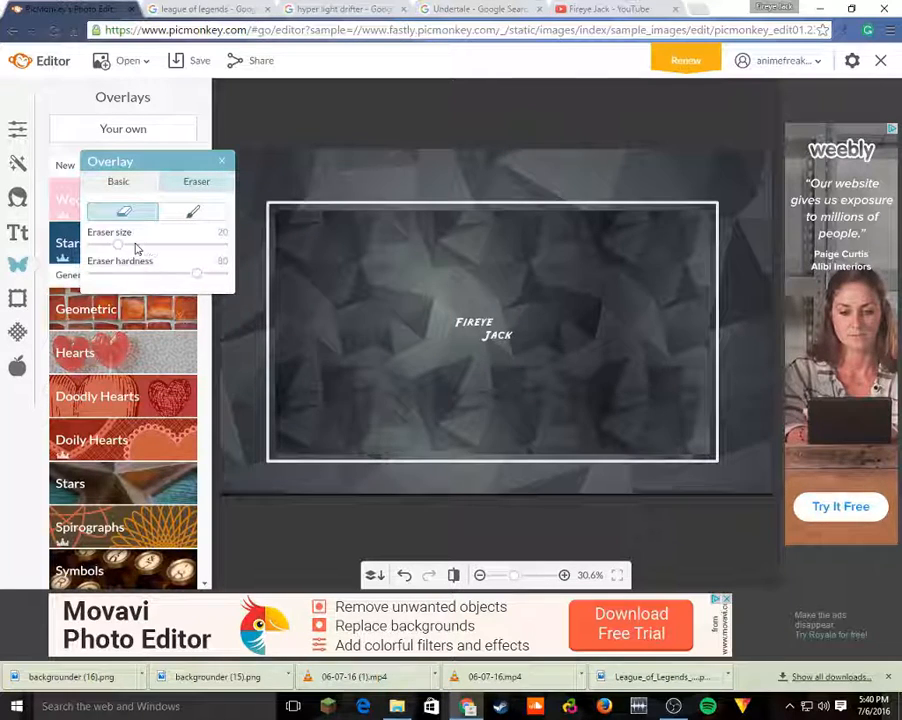
mouse_move(138, 248)
left_mouse_down()
mouse_move(232, 252)
mouse_move(12, 298)
left_mouse_up()
mouse_move(311, 206)
left_mouse_down()
mouse_move(254, 302)
mouse_move(320, 208)
mouse_move(341, 214)
mouse_move(309, 357)
mouse_move(306, 267)
mouse_move(301, 358)
mouse_move(314, 390)
mouse_move(325, 372)
mouse_move(315, 438)
mouse_move(301, 397)
mouse_move(331, 376)
mouse_move(373, 170)
left_mouse_up()
mouse_move(380, 245)
left_mouse_down()
mouse_move(434, 195)
mouse_move(500, 202)
mouse_move(453, 224)
mouse_move(535, 243)
mouse_move(525, 246)
mouse_move(588, 253)
mouse_move(568, 230)
mouse_move(661, 229)
mouse_move(602, 217)
mouse_move(682, 259)
mouse_move(682, 228)
mouse_move(642, 382)
mouse_move(652, 313)
mouse_move(602, 464)
mouse_move(612, 407)
mouse_move(573, 434)
mouse_move(304, 412)
mouse_move(414, 409)
mouse_move(387, 380)
mouse_move(388, 330)
mouse_move(378, 360)
mouse_move(376, 340)
mouse_move(400, 264)
mouse_move(386, 396)
mouse_move(464, 462)
mouse_move(620, 460)
mouse_move(596, 282)
mouse_move(595, 411)
left_mouse_up()
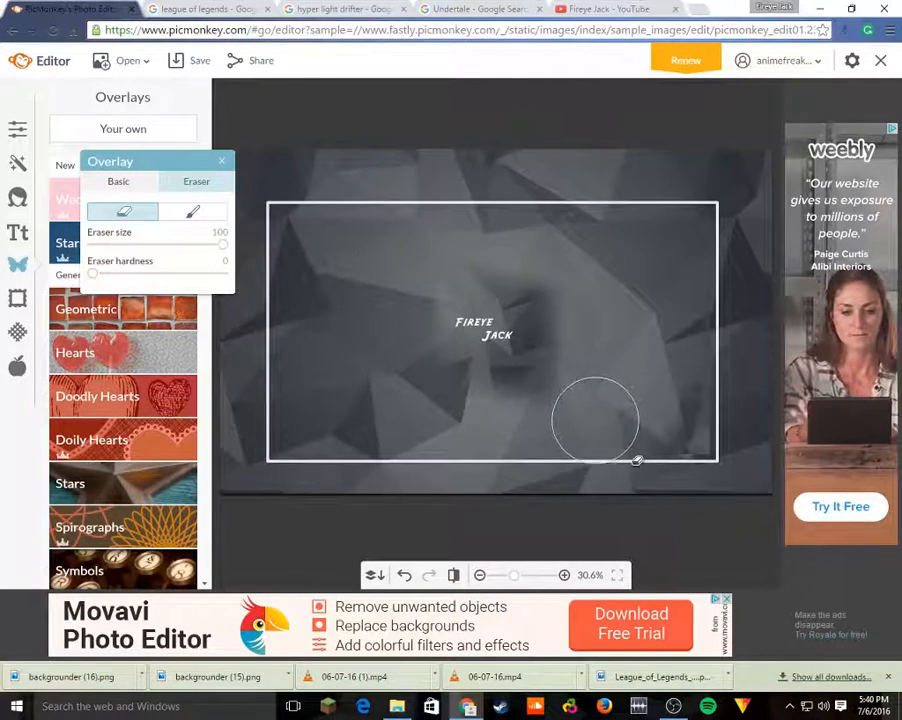
left_click_drag(442, 228, 520, 247)
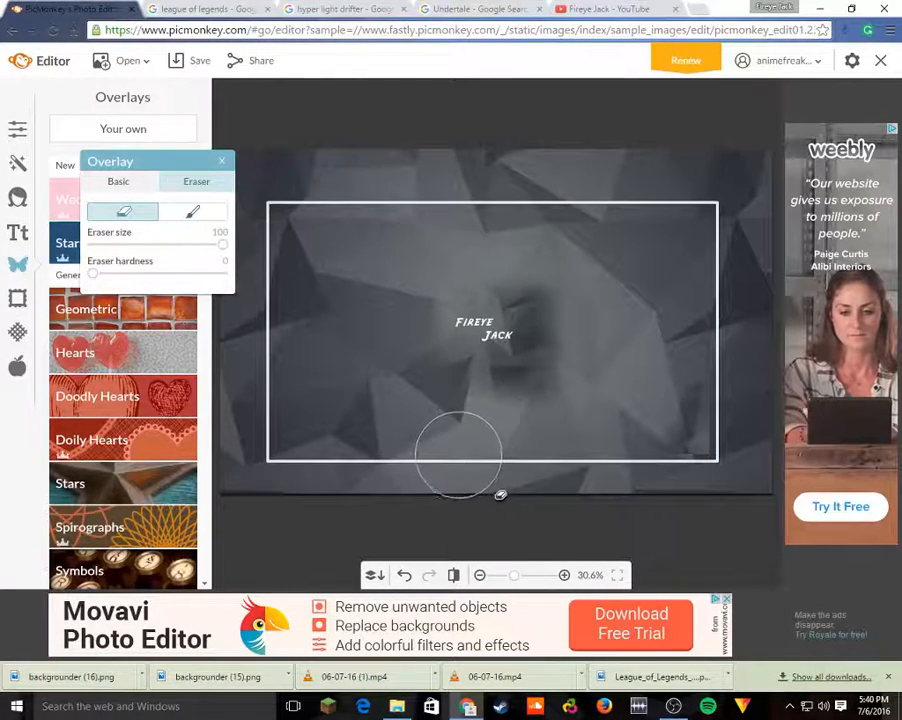
- Leave the eraser and nudge the name overlay slightly upward on the canvas
left_click(118, 181)
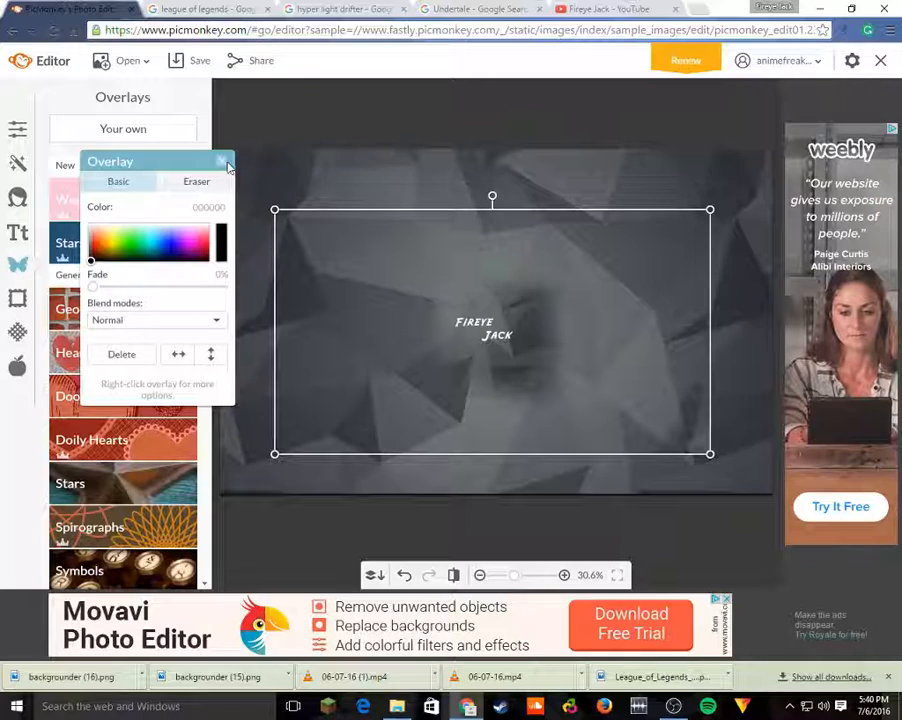
left_click(221, 162)
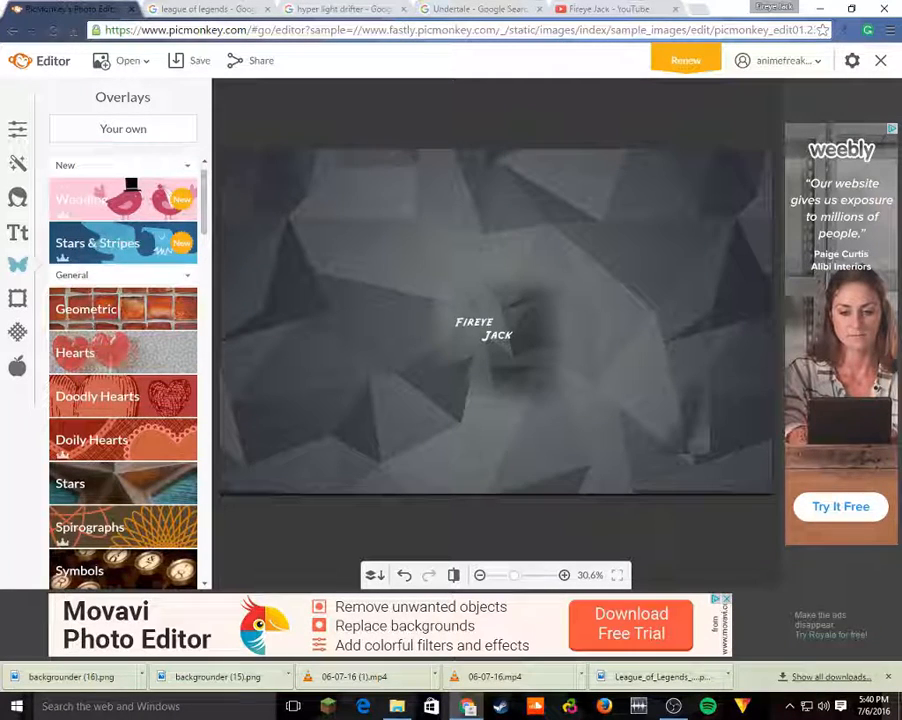
left_click(504, 351)
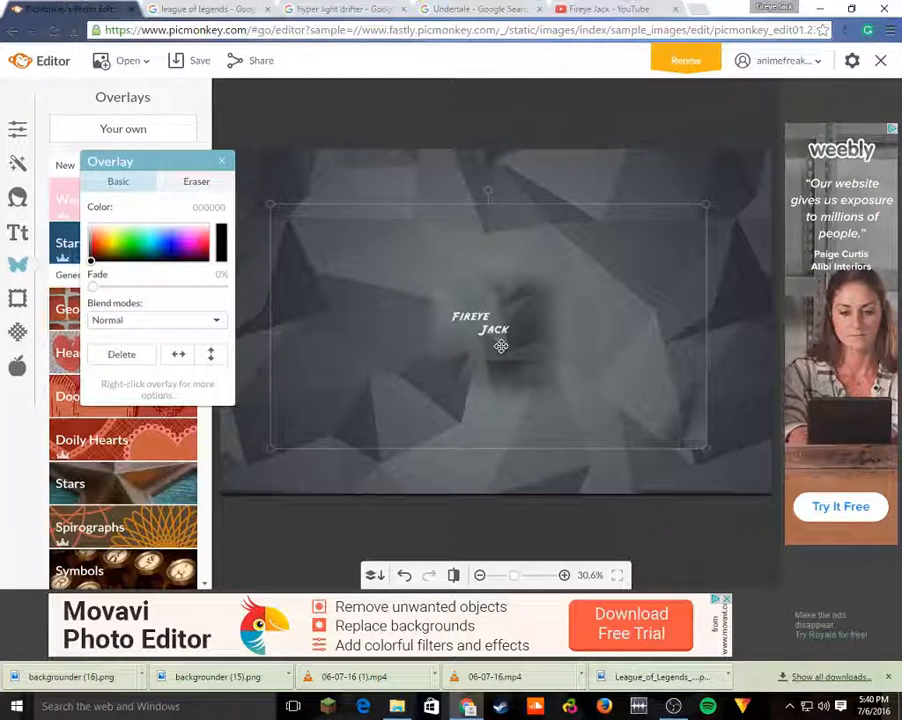
left_click(509, 471)
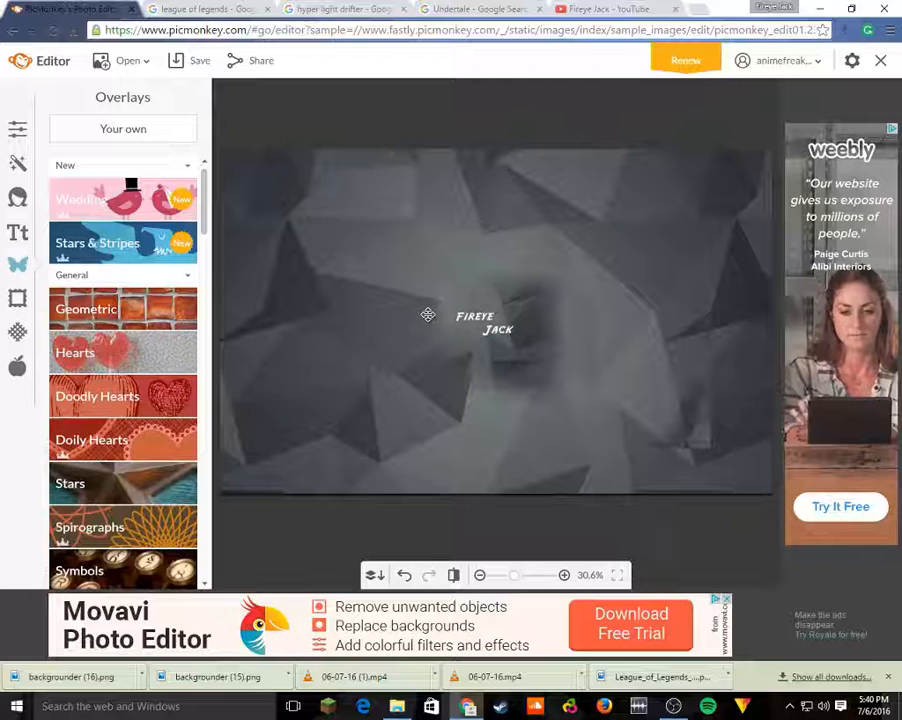
- Check the Google image results for league of legends, and return to the PicMonkey editor
left_click(225, 7)
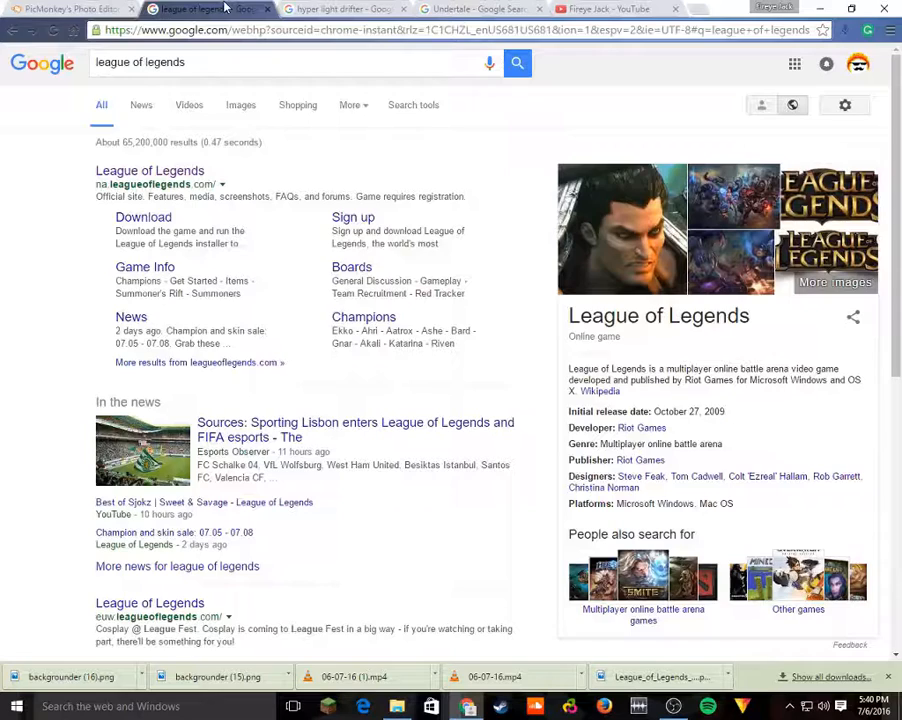
left_click(240, 108)
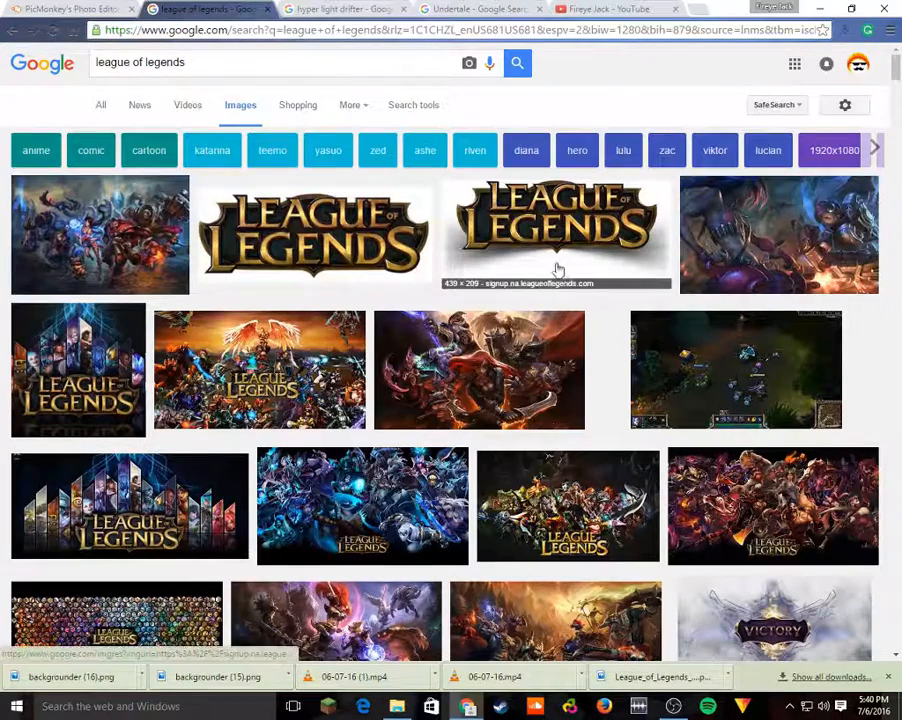
left_click(77, 7)
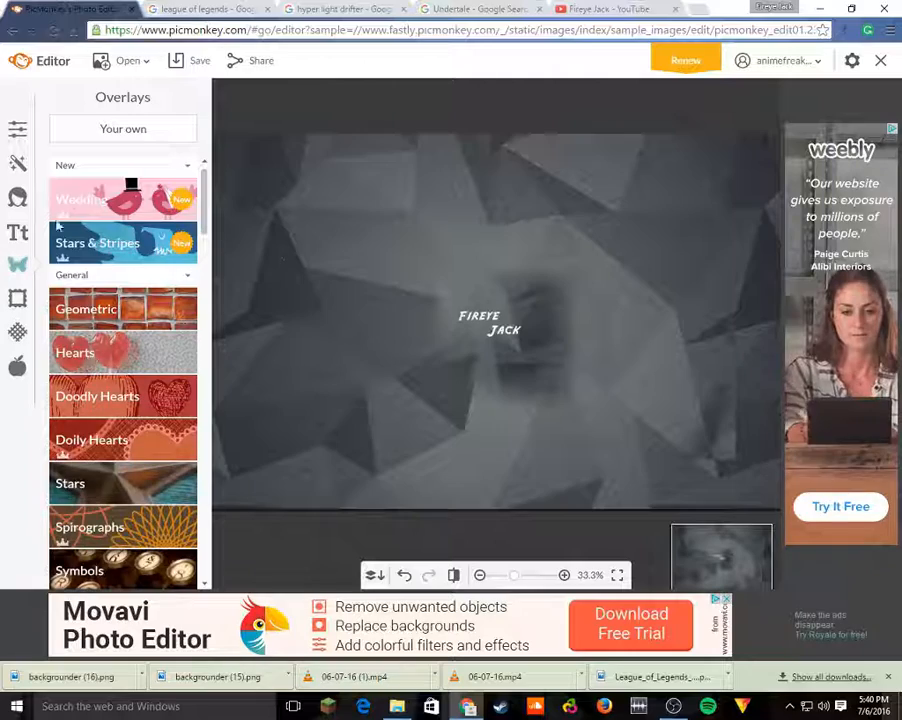
- Add the Hyper Light Drifter image named header from Downloads as a custom overlay
left_click(125, 138)
scroll(486, 481, "down", 10)
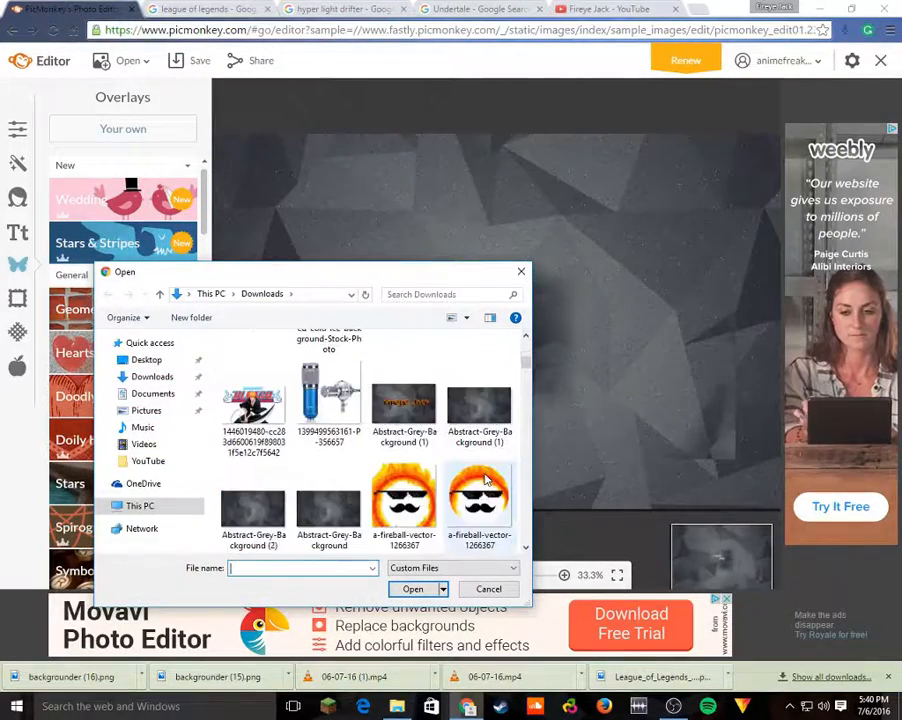
scroll(486, 481, "down", 8)
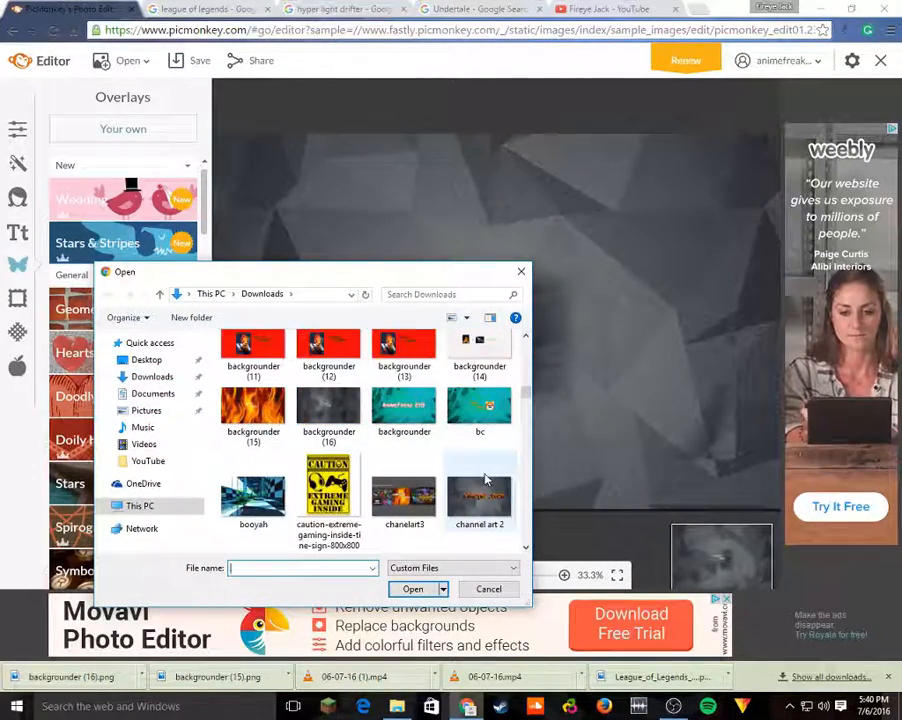
scroll(486, 481, "down", 5)
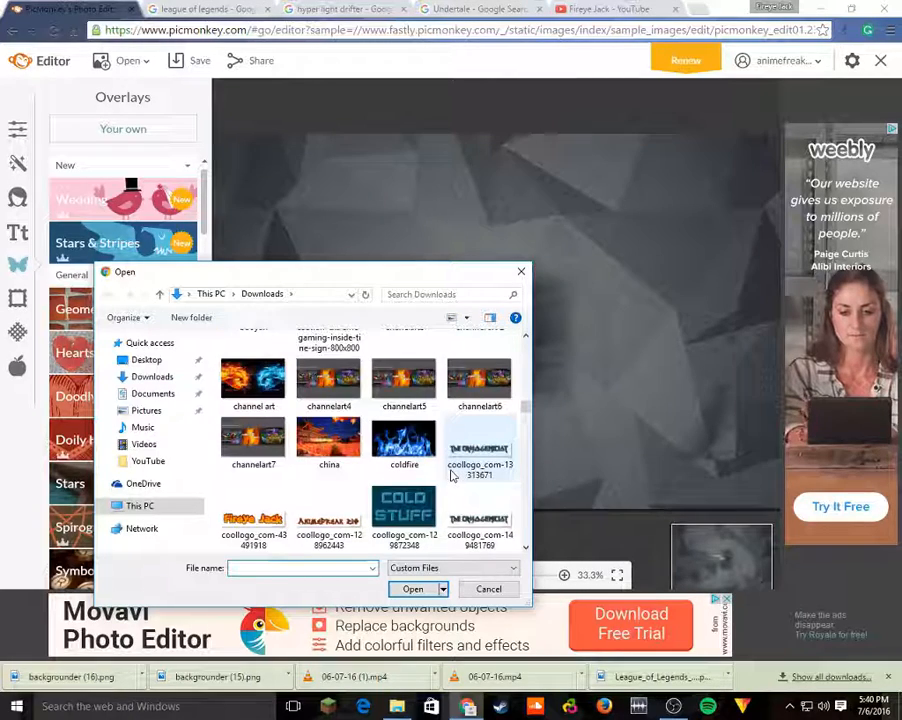
scroll(452, 476, "down", 9)
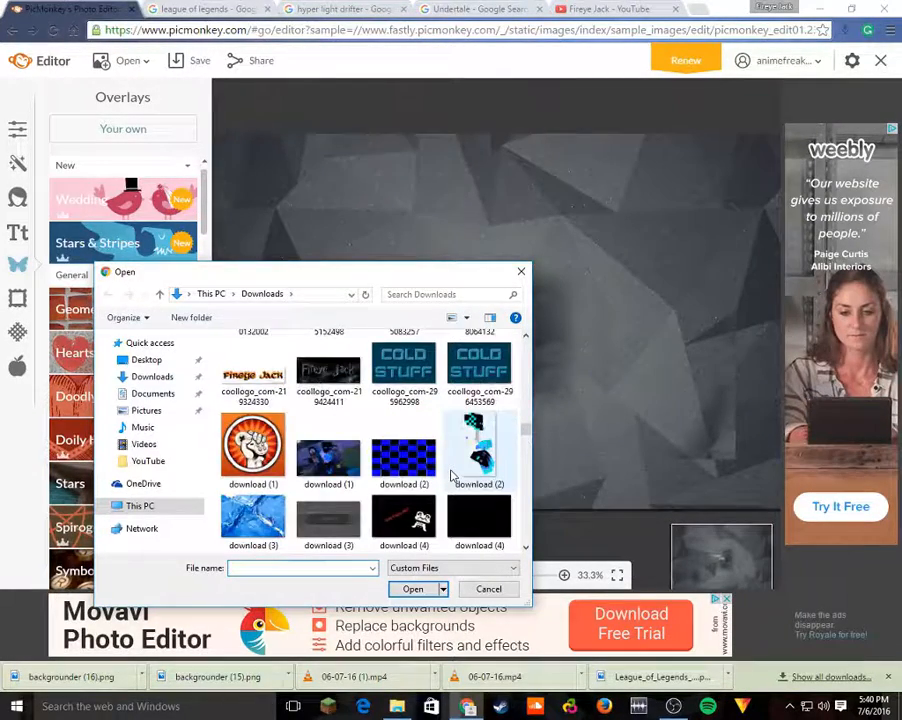
scroll(452, 476, "down", 2)
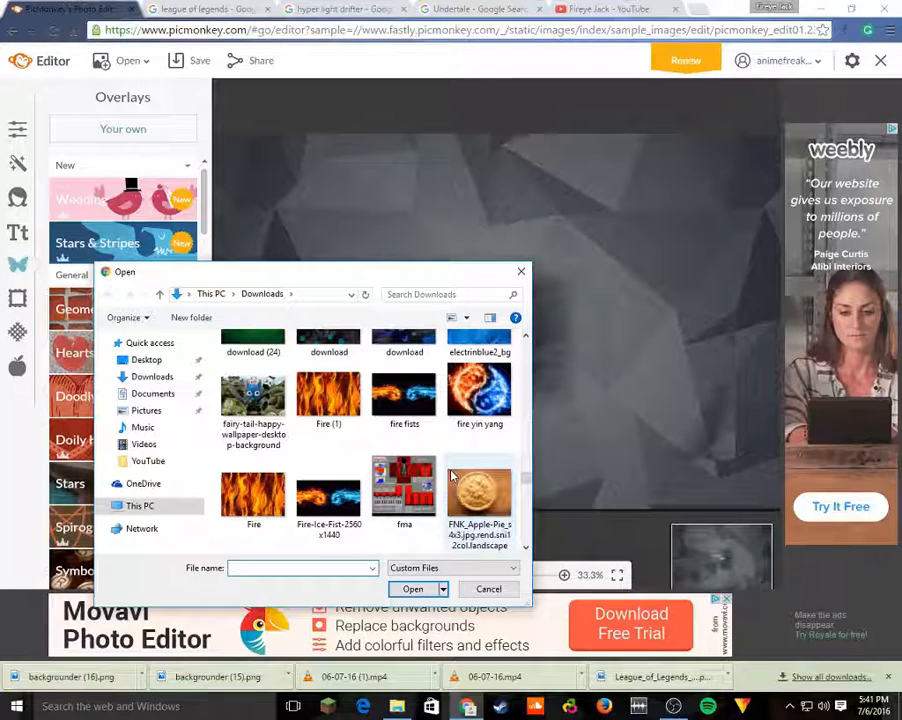
scroll(452, 476, "down", 4)
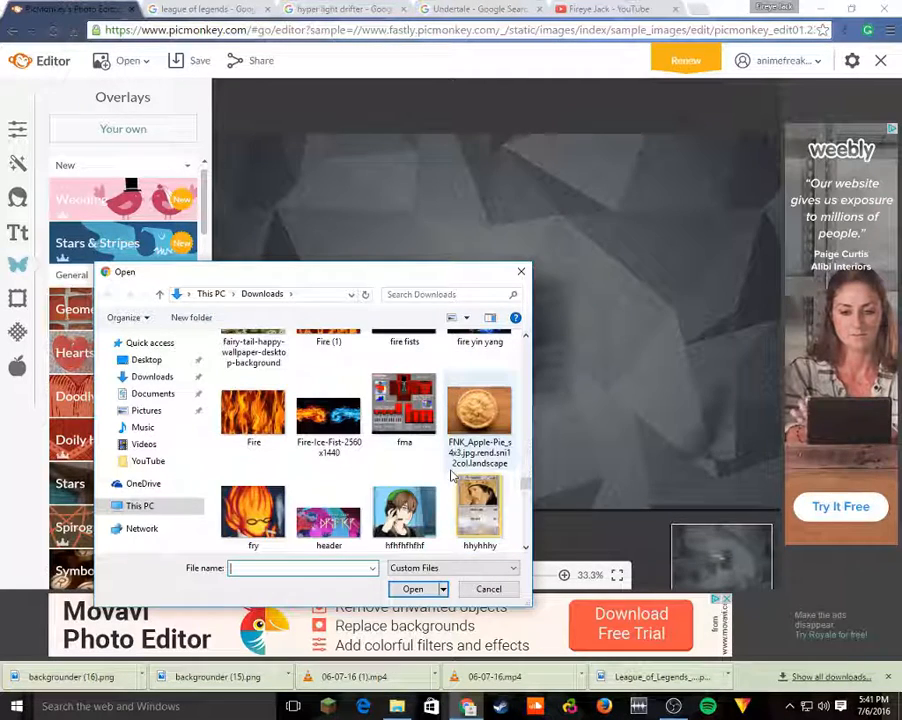
scroll(452, 476, "down", 2)
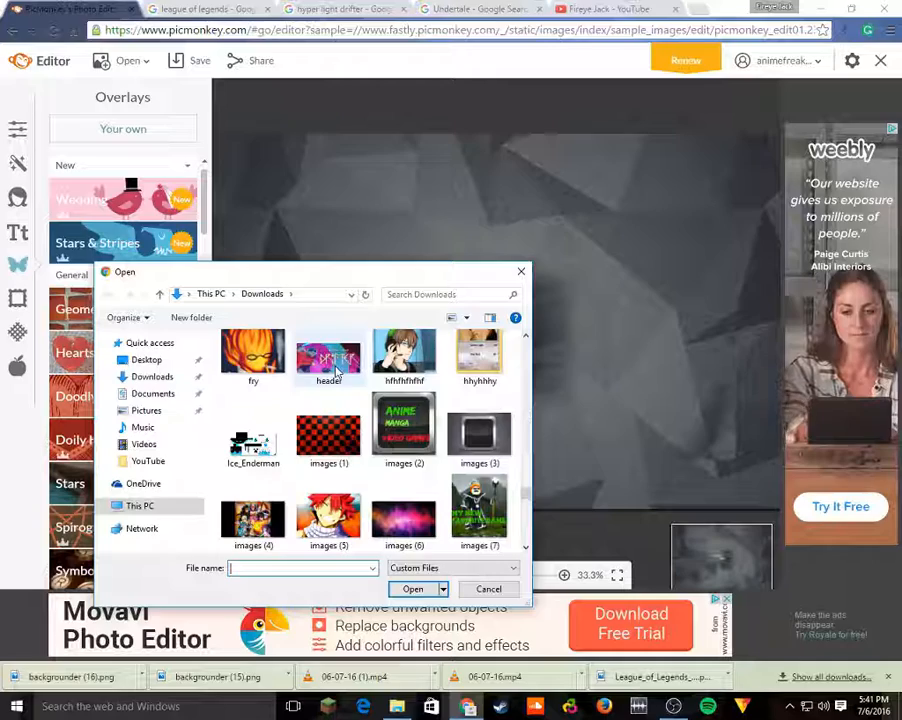
double_click(333, 360)
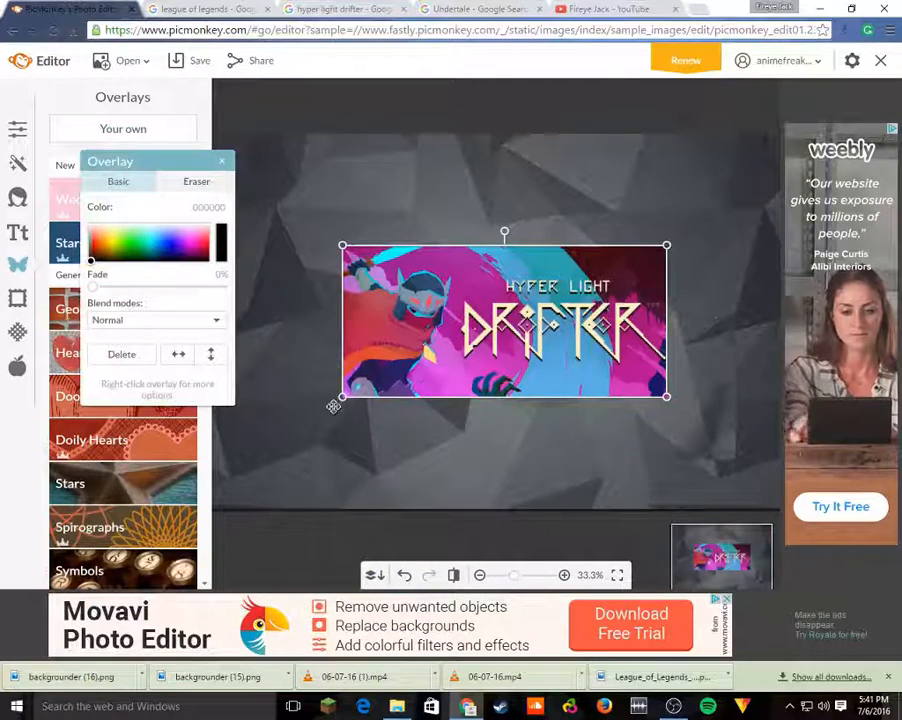
- Shrink the Hyper Light Drifter overlay and place it beside the start of the channel name, checking the existing YouTube banner for reference
left_click_drag(342, 399, 482, 330)
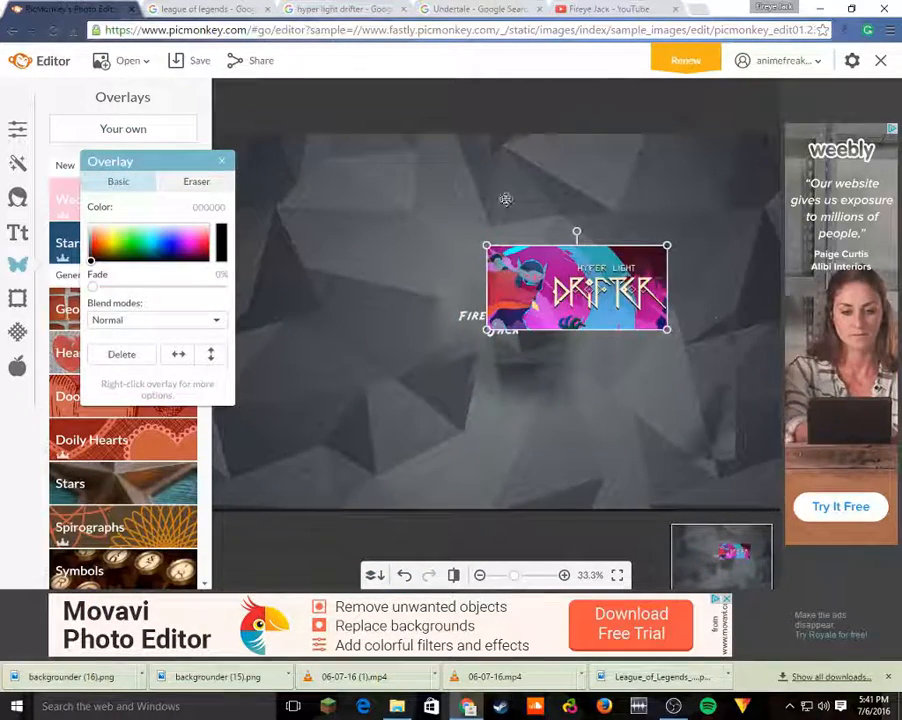
left_click(605, 9)
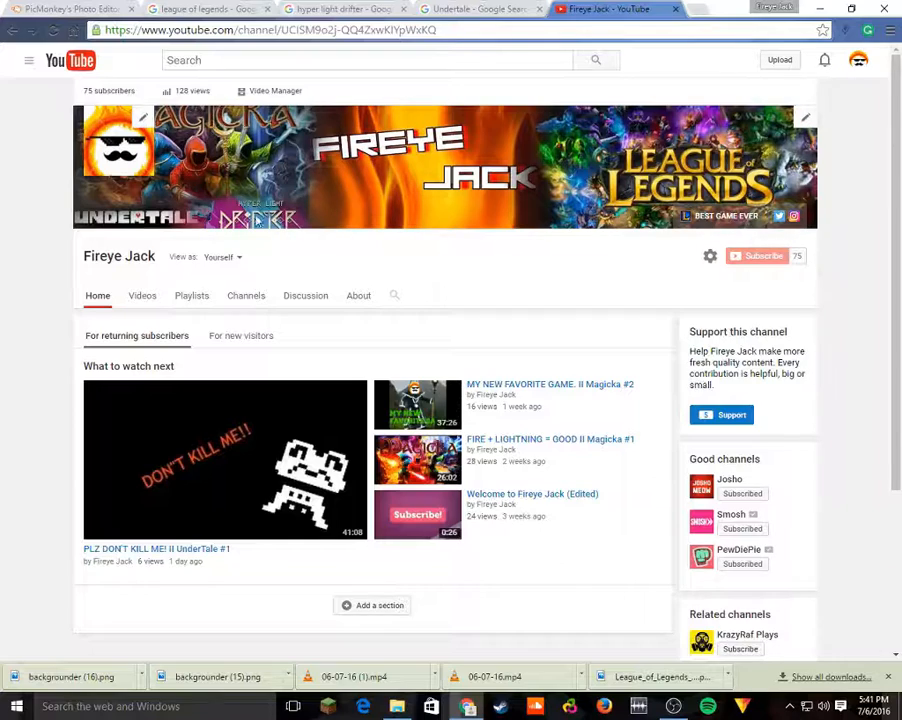
left_click(445, 9)
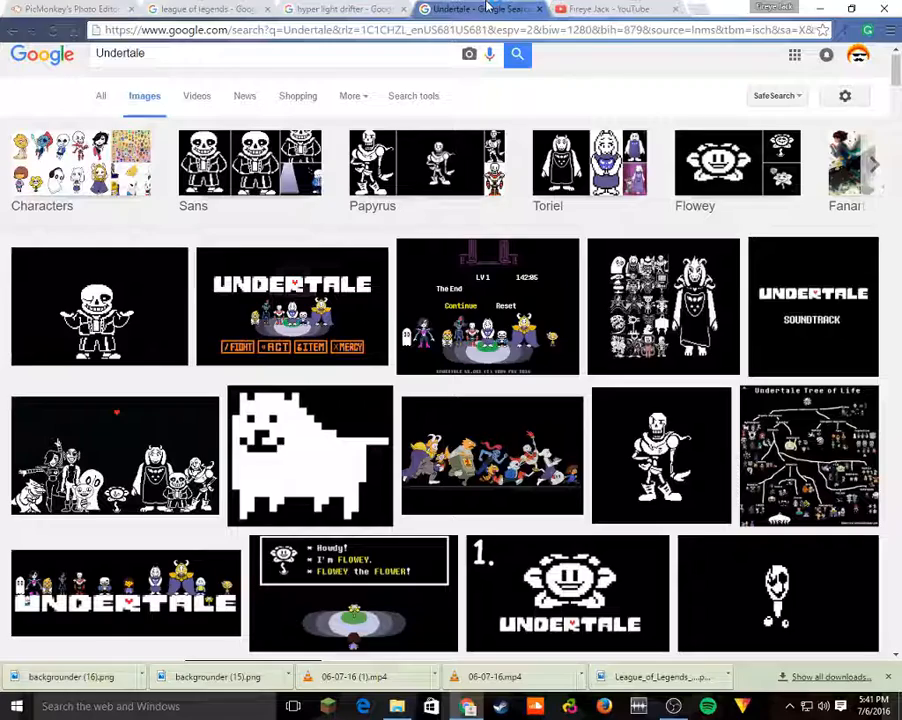
left_click(97, 8)
left_click_drag(565, 289, 366, 372)
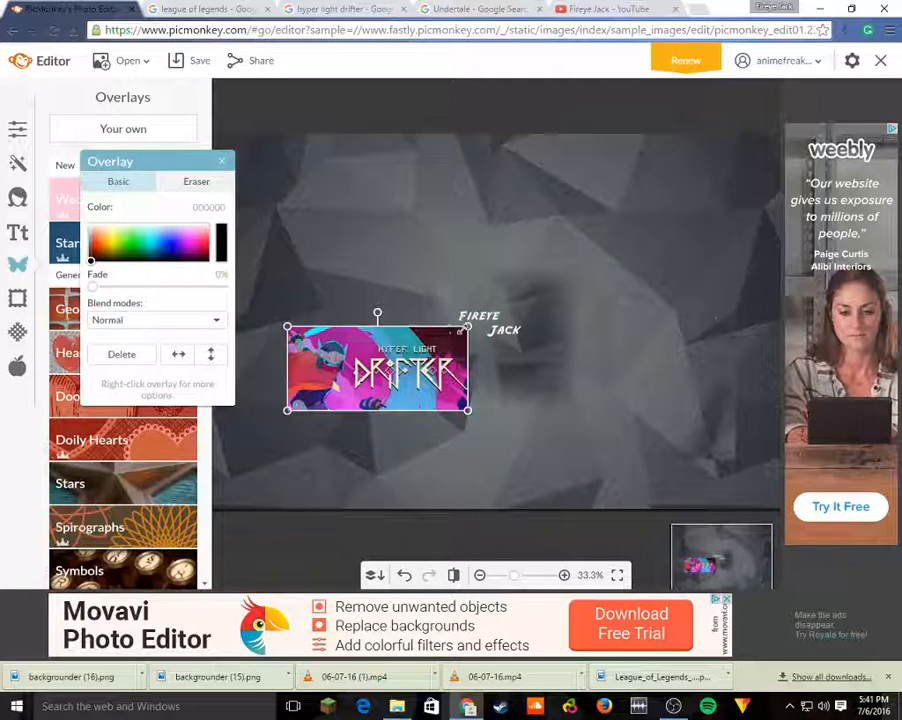
left_click_drag(458, 331, 434, 278)
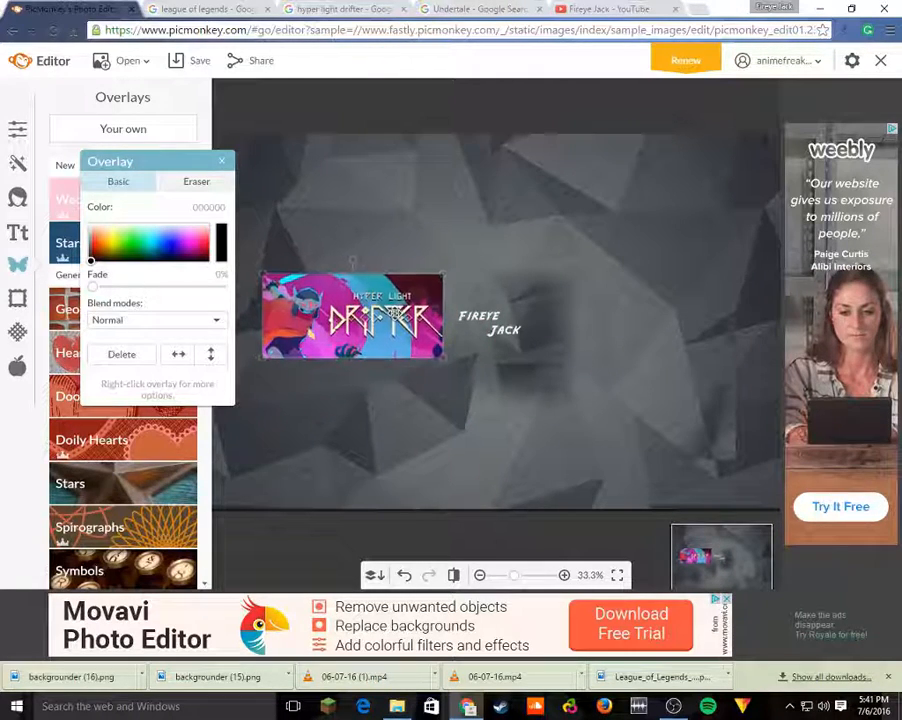
- Fine-tune the positions of the name overlay and the Hyper Light Drifter image so they line up vertically, and deselect them
left_click(504, 212)
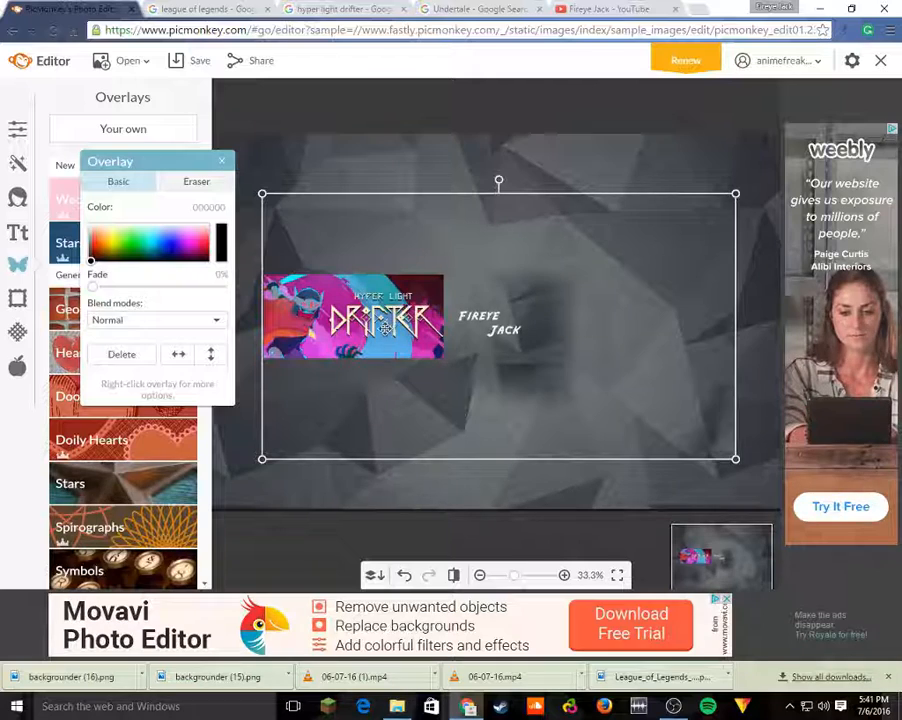
left_click_drag(385, 333, 386, 326)
left_click(423, 151)
left_click(385, 328)
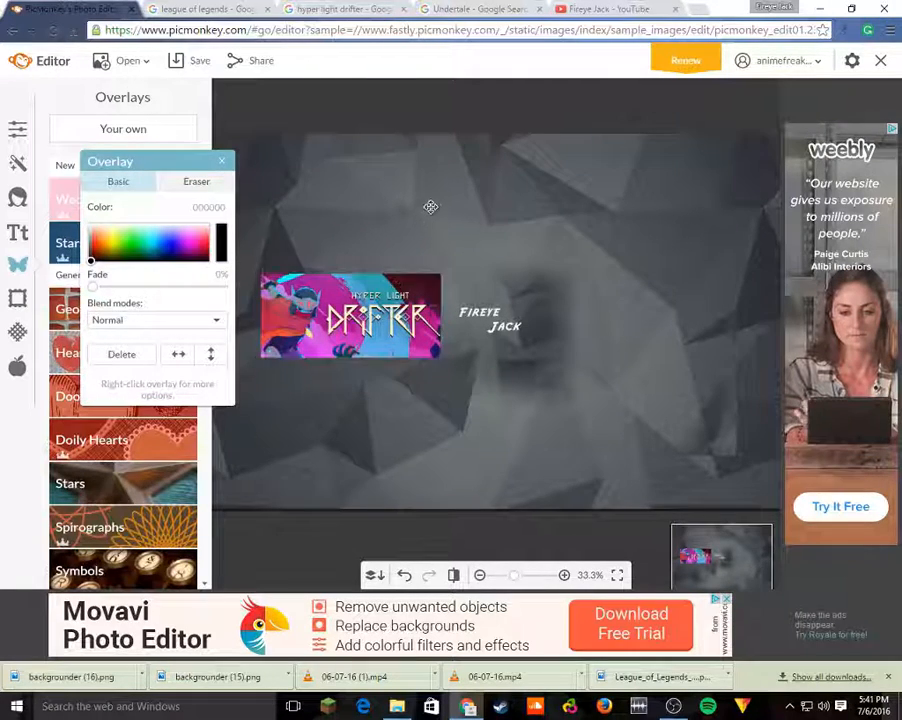
left_click(464, 292)
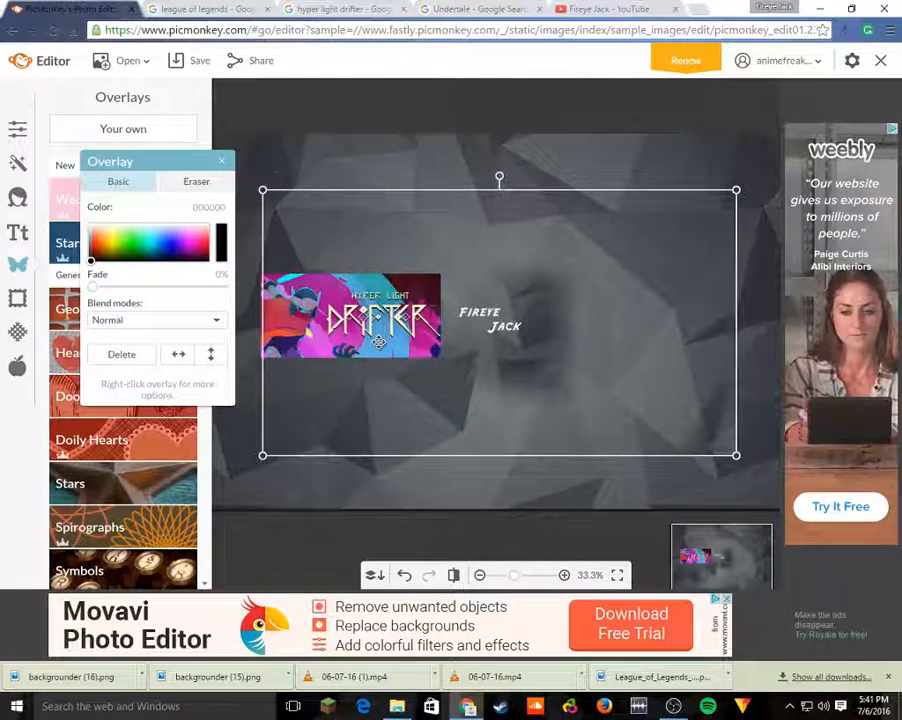
left_click_drag(379, 314, 379, 318)
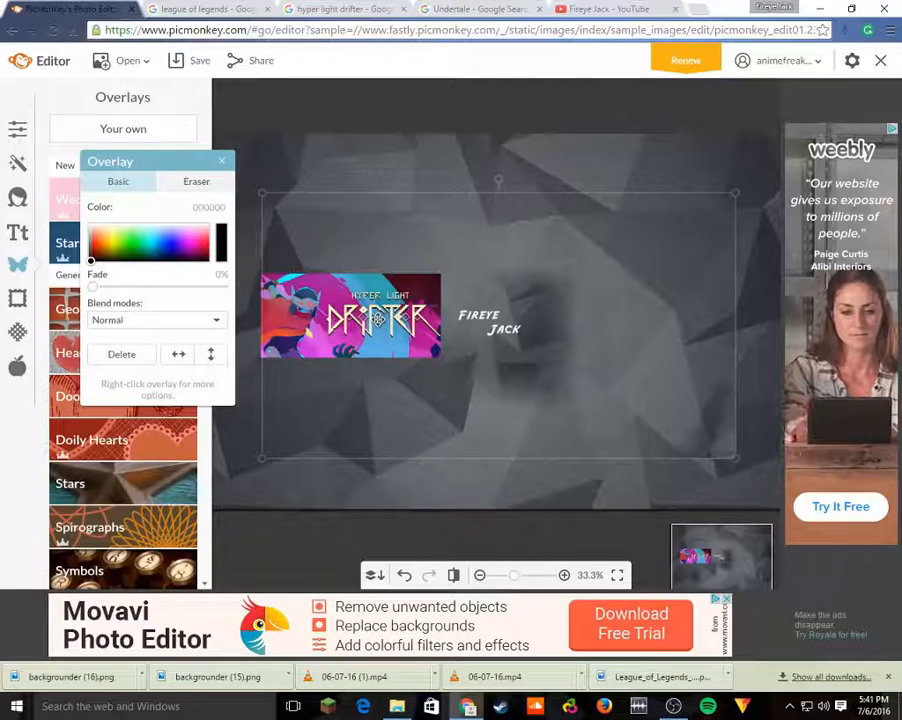
left_click(439, 169)
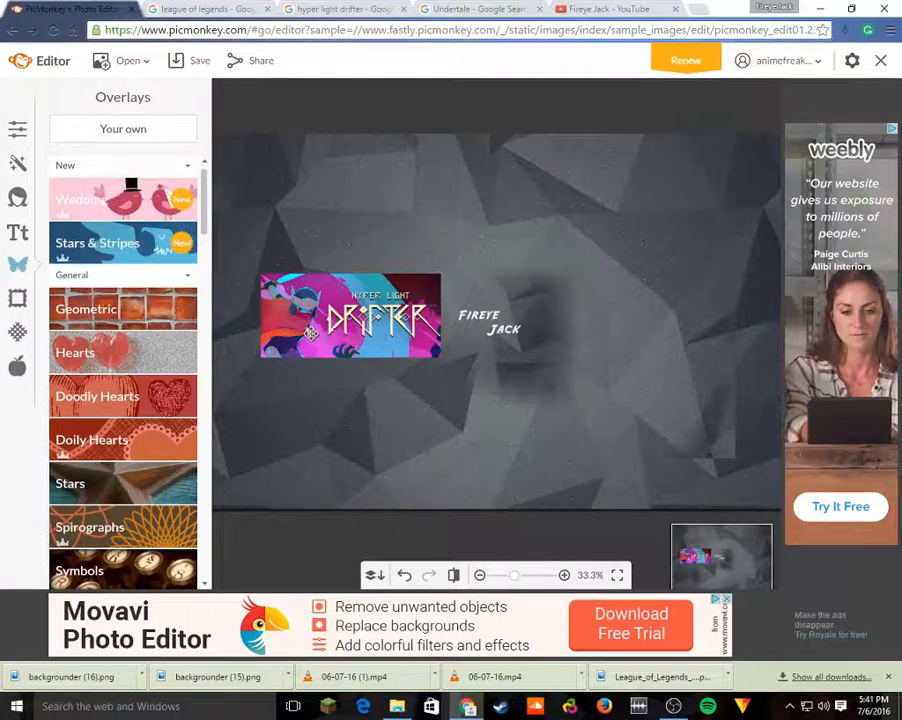
- Fade the upper and starting edges of the Hyper Light Drifter overlay with the eraser, reducing the eraser size to 43 for the starting edge
left_click(311, 334)
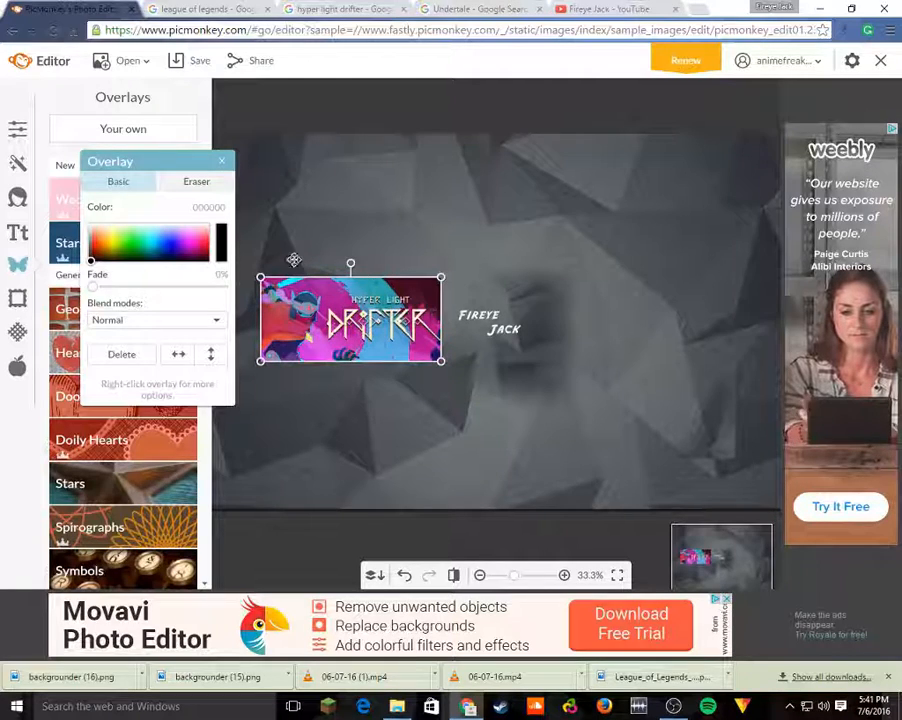
left_click(205, 183)
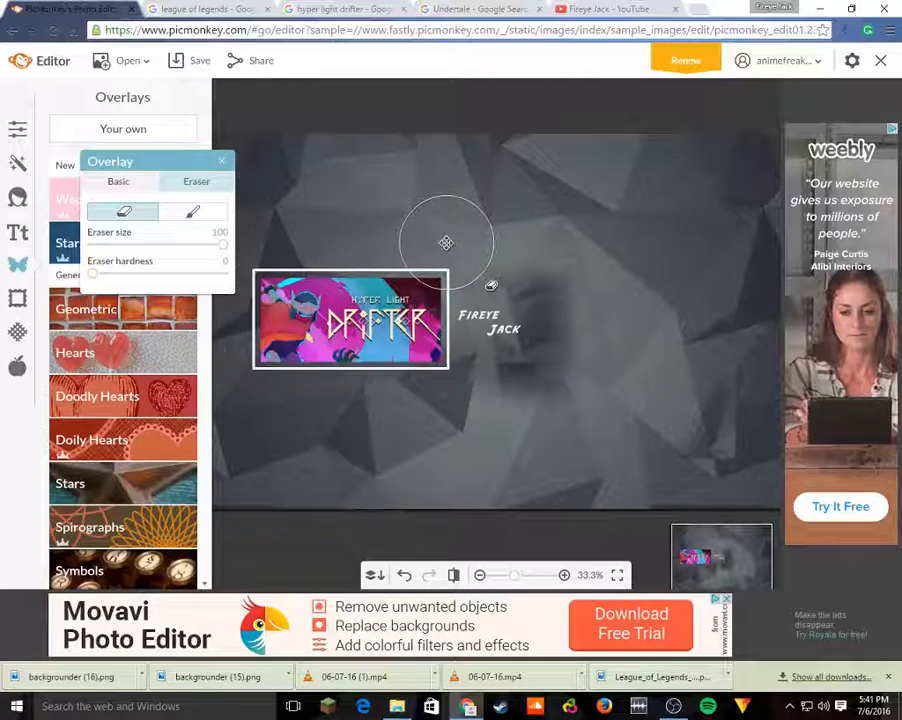
left_click(444, 238)
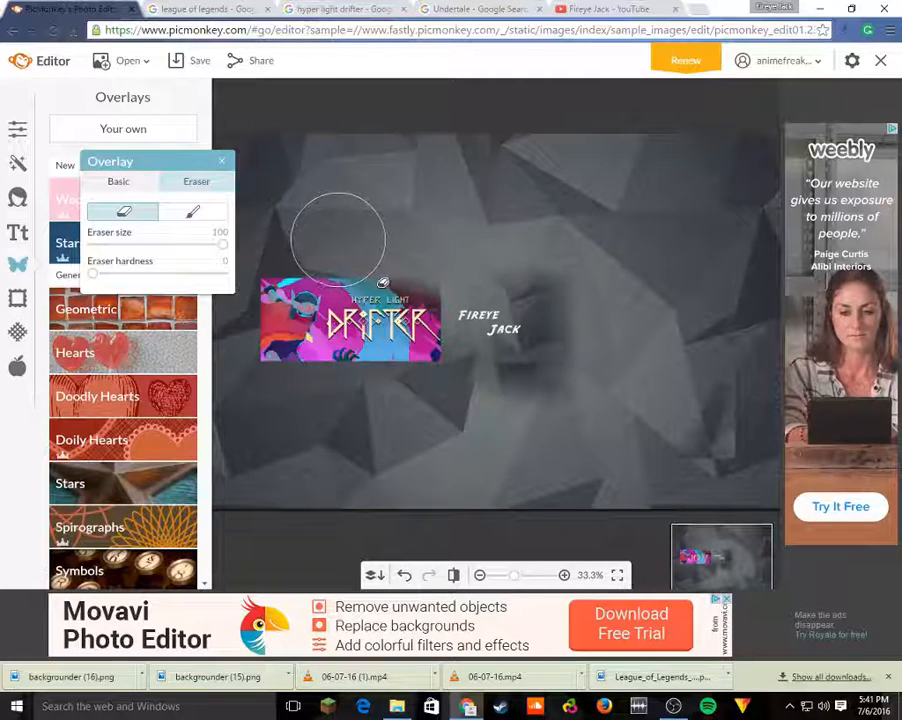
left_click(286, 300)
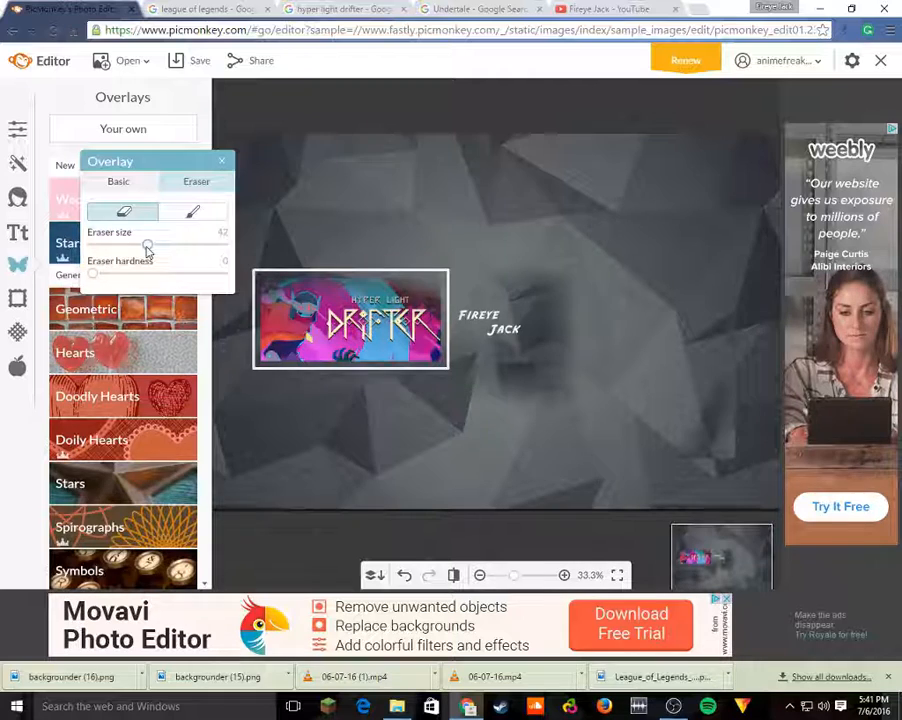
left_click_drag(258, 285, 253, 300)
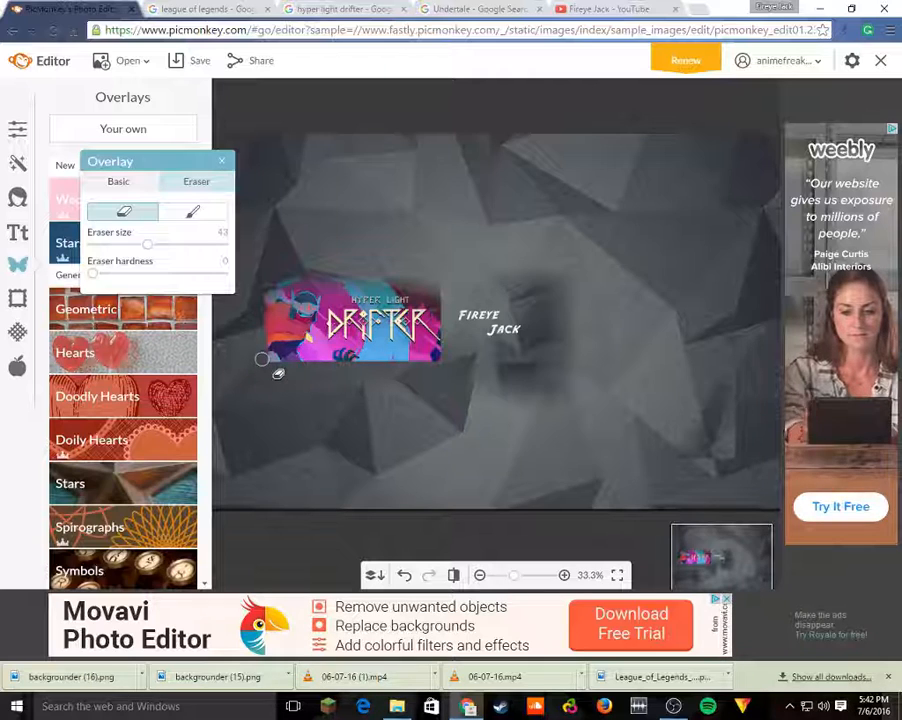
- Restore the eraser size to 100 and soften the lower and remaining side edges of the Hyper Light Drifter overlay
left_click_drag(150, 244, 226, 248)
left_click_drag(272, 401, 296, 404)
mouse_move(340, 447)
left_mouse_down()
mouse_move(380, 434)
mouse_move(513, 437)
mouse_move(525, 338)
mouse_move(526, 393)
mouse_move(523, 358)
left_mouse_up()
left_click(628, 378)
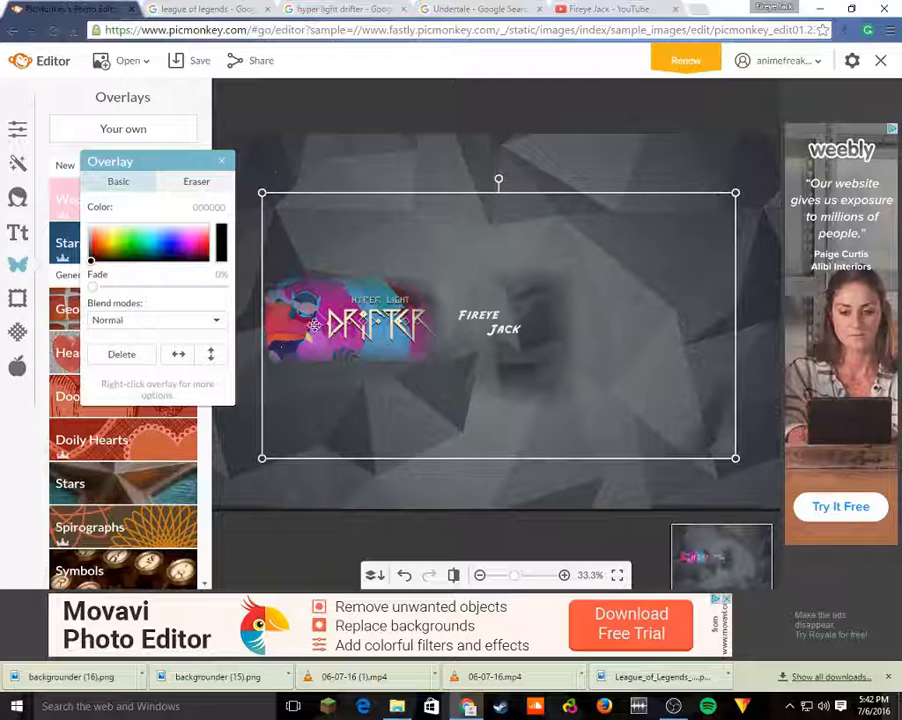
- Nudge the channel name overlay closer to the Hyper Light Drifter image and slightly lower, and deselect it
left_click_drag(372, 323, 366, 323)
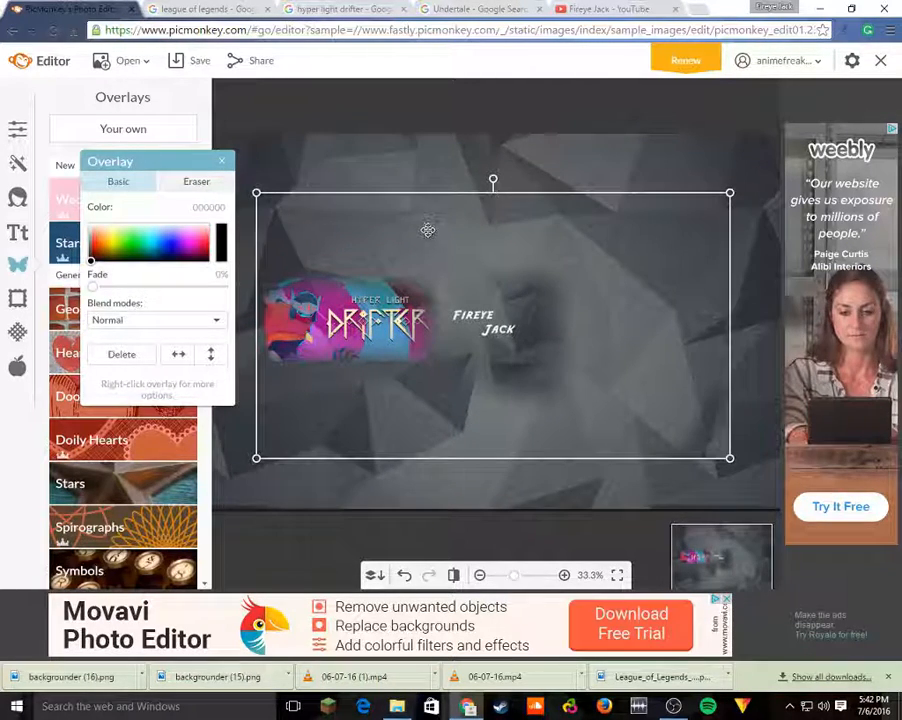
left_click(427, 155)
left_click_drag(494, 349, 490, 353)
left_click(566, 171)
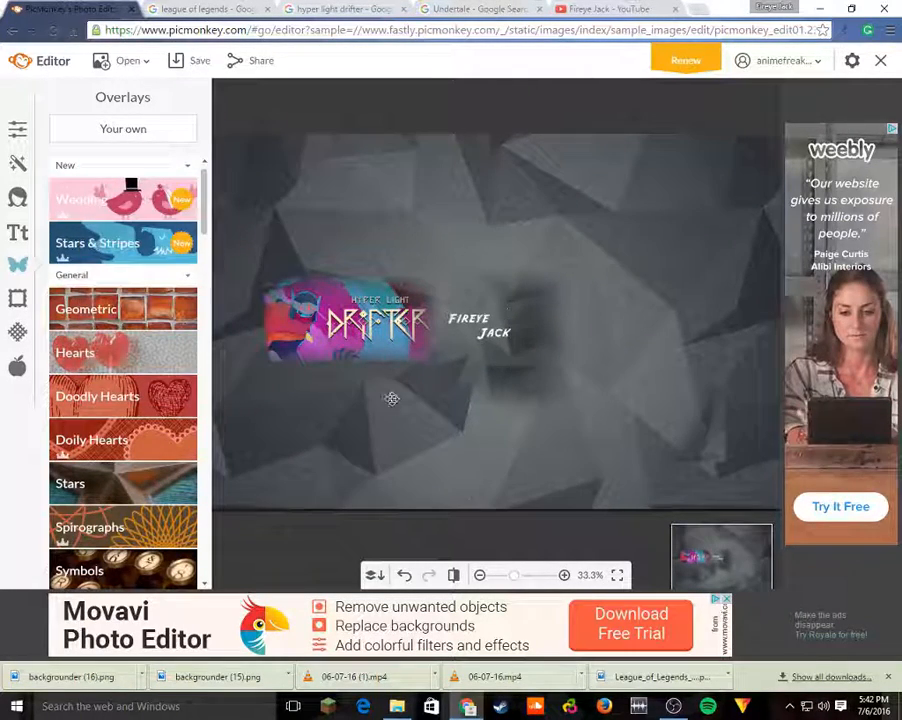
- Add the Magicka image download (19) from the Downloads folder as a custom overlay
left_click(170, 138)
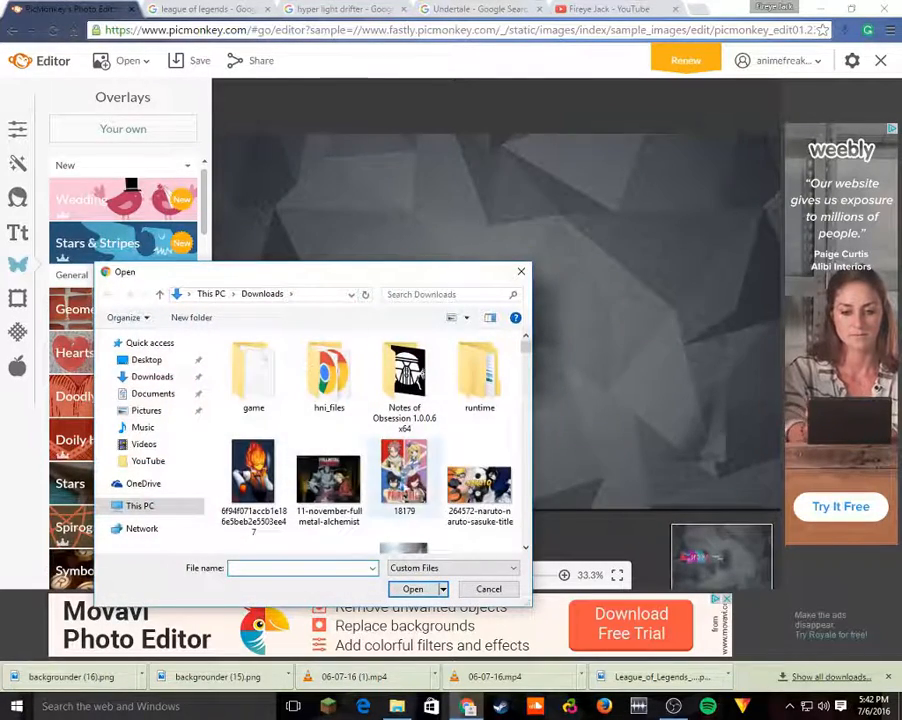
scroll(432, 476, "down", 2)
scroll(432, 476, "down", 2)
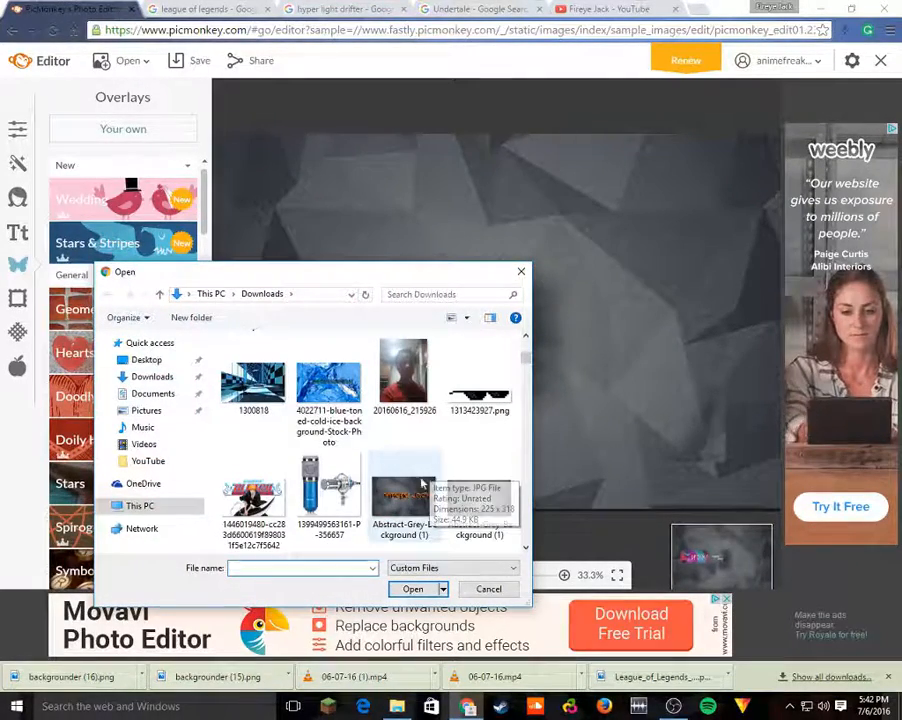
scroll(443, 486, "down", 2)
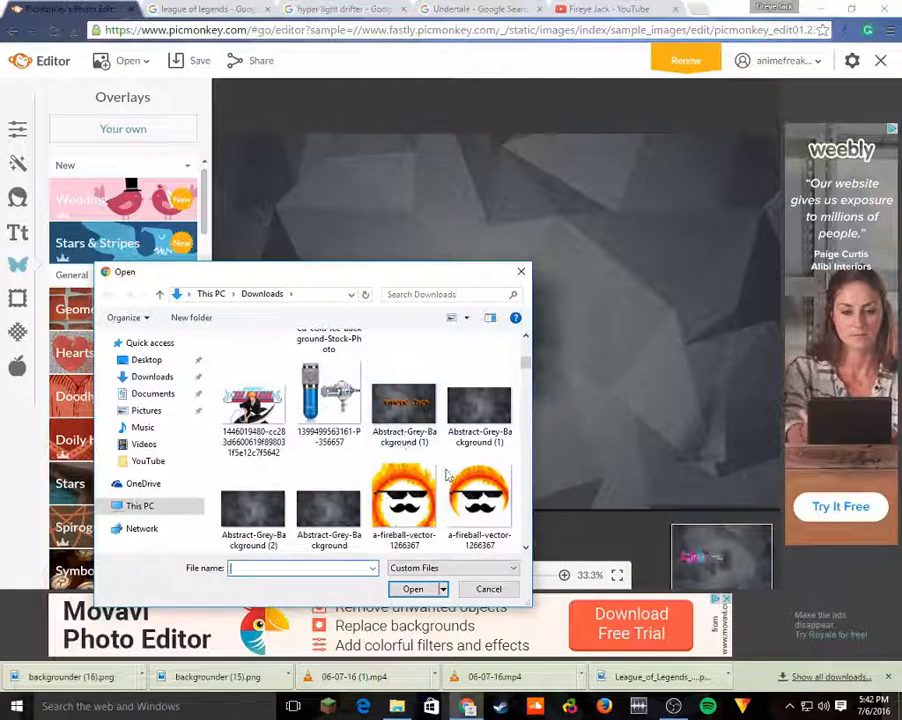
scroll(435, 445, "down", 4)
scroll(430, 432, "down", 15)
scroll(430, 432, "down", 10)
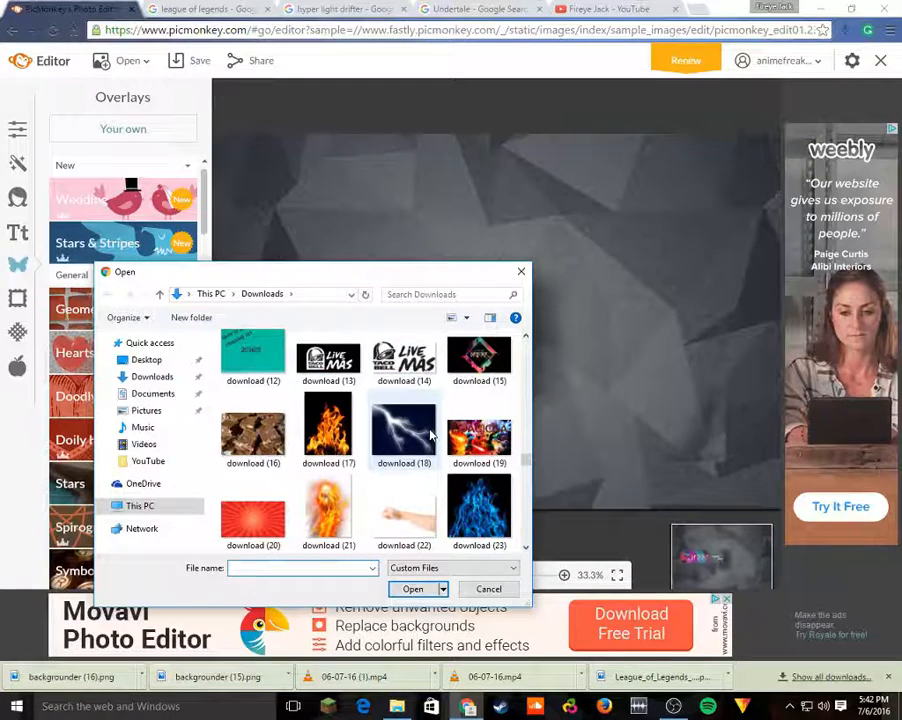
scroll(430, 432, "down", 2)
scroll(455, 403, "down", 2)
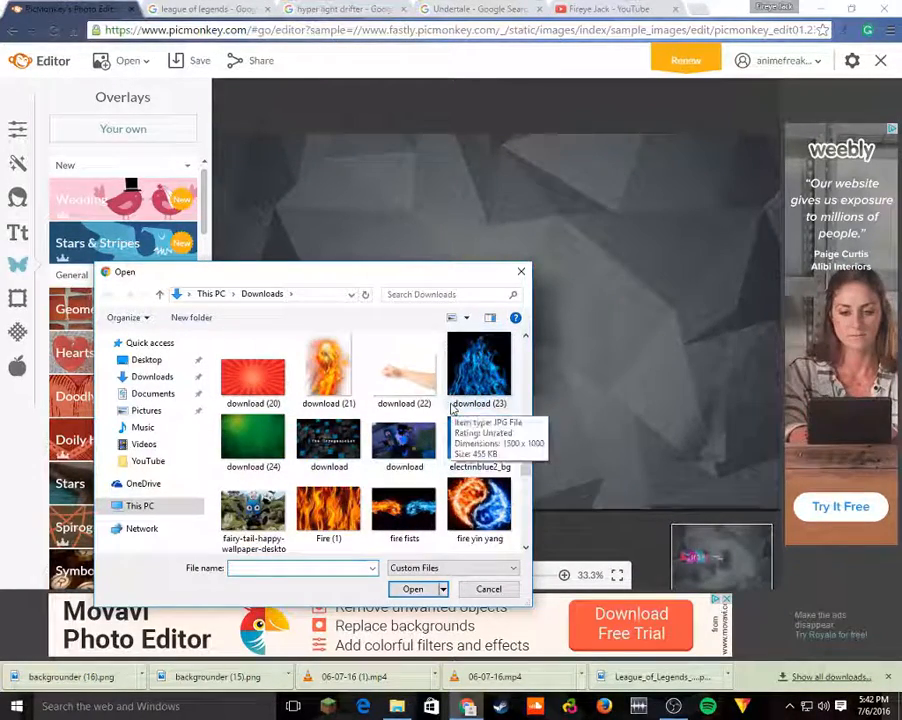
scroll(452, 405, "up", 2)
left_click(478, 378)
double_click(475, 371)
- Shrink the Magicka overlay to about the width of the Hyper Light Drifter image and place it on the other side of the channel name
left_click_drag(458, 363, 632, 367)
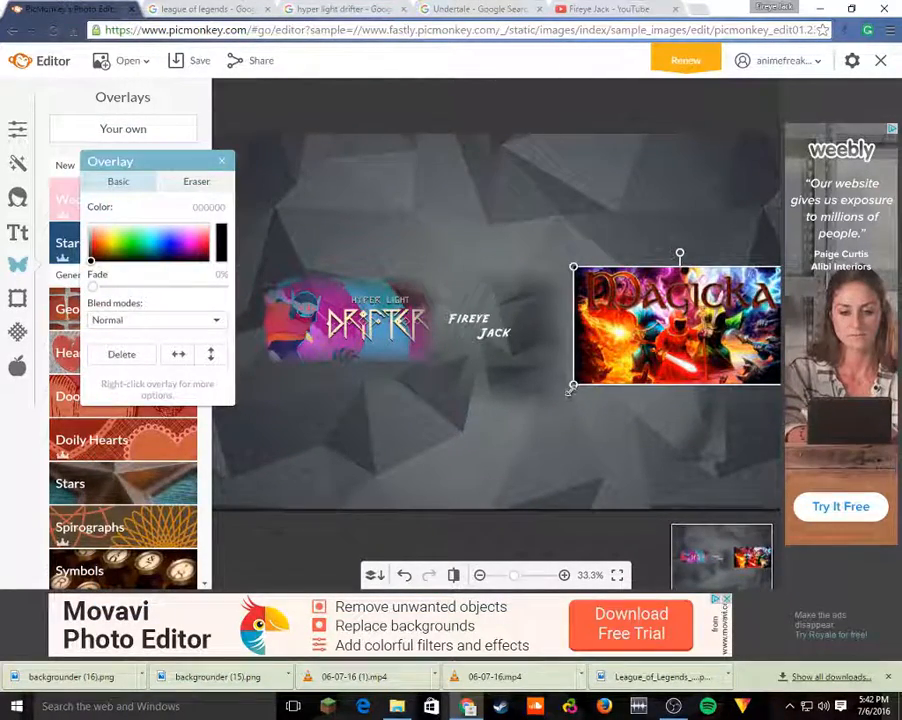
left_click_drag(573, 387, 602, 364)
left_click_drag(690, 334, 647, 345)
left_click(604, 255)
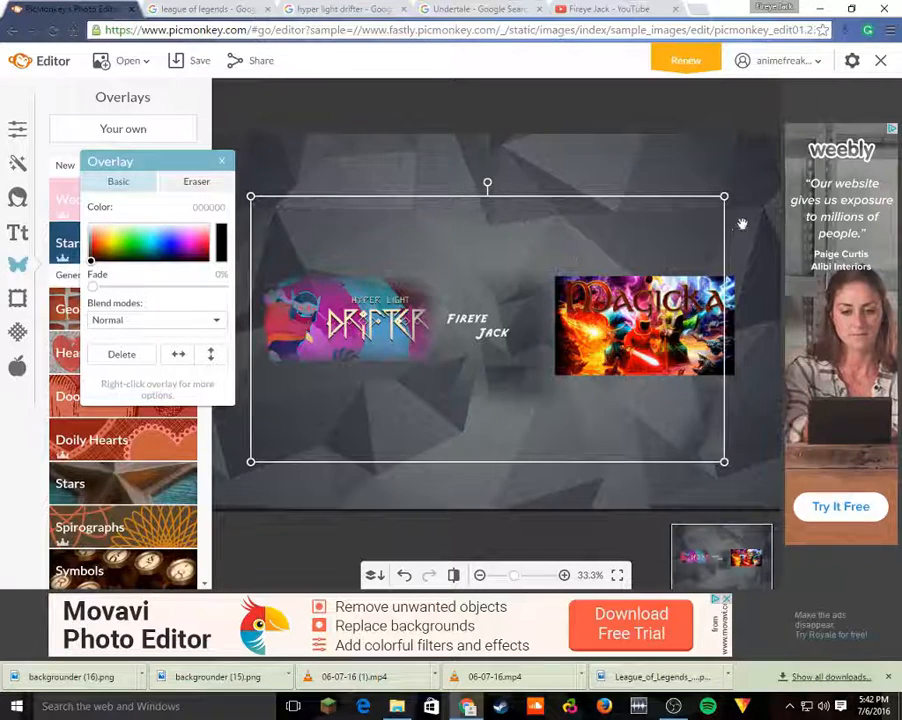
left_click(677, 358)
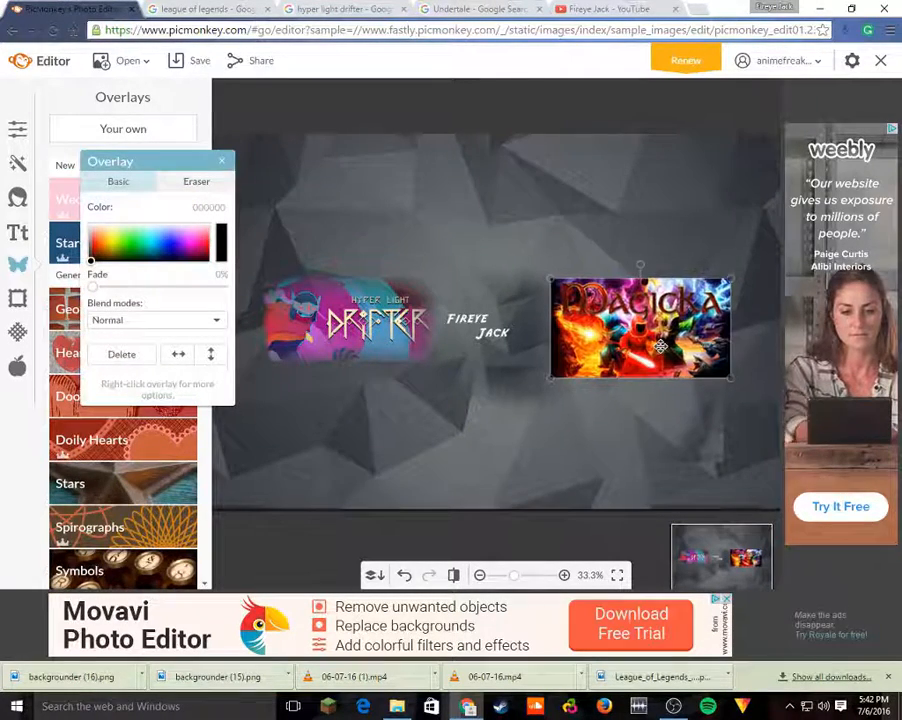
left_click(559, 226)
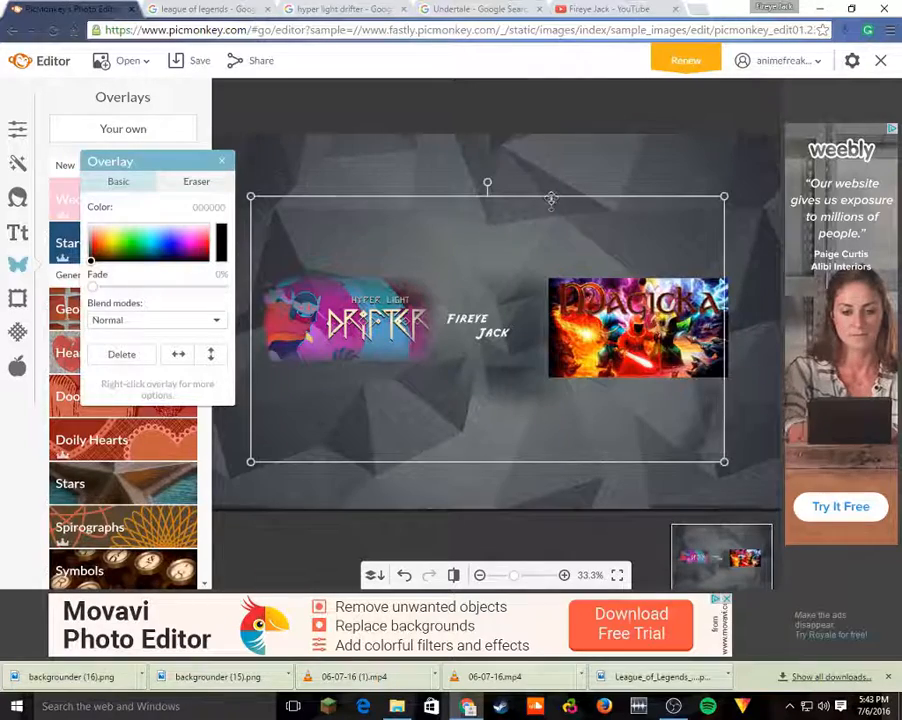
left_click(196, 181)
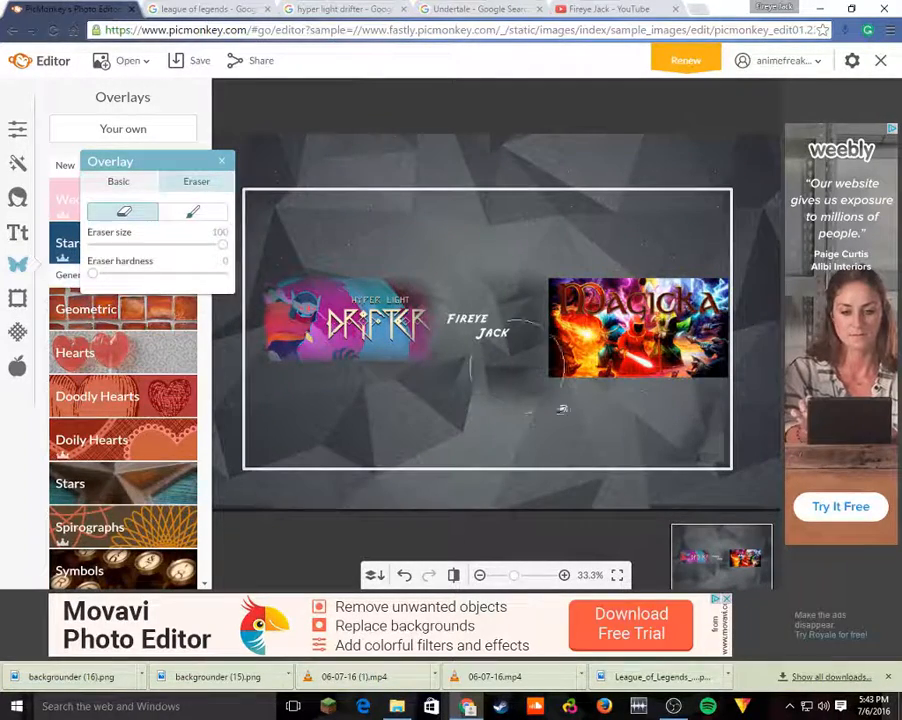
left_click_drag(516, 245, 519, 290)
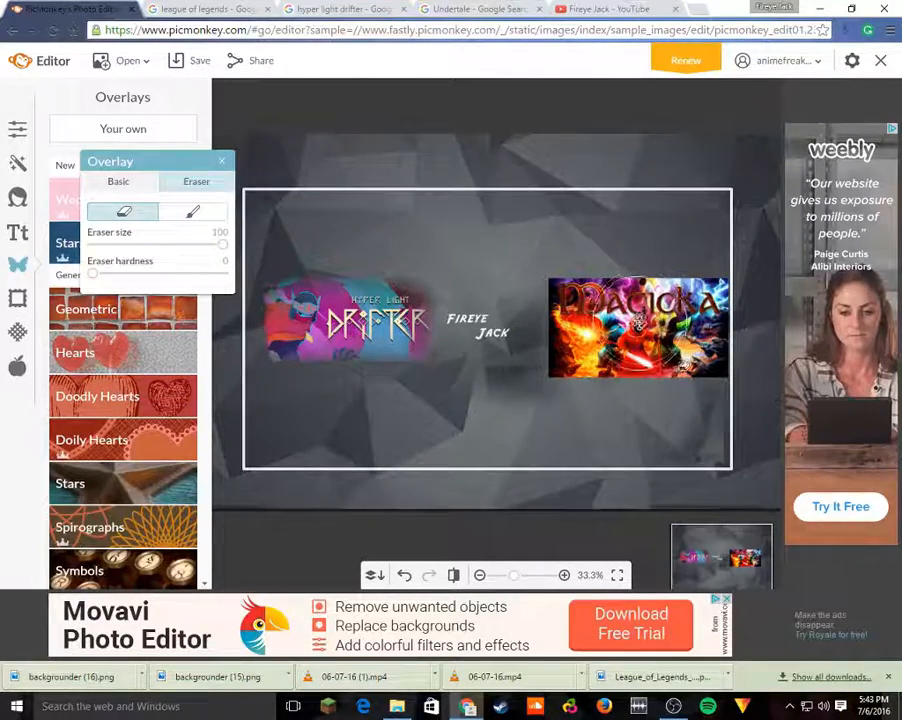
left_click(117, 181)
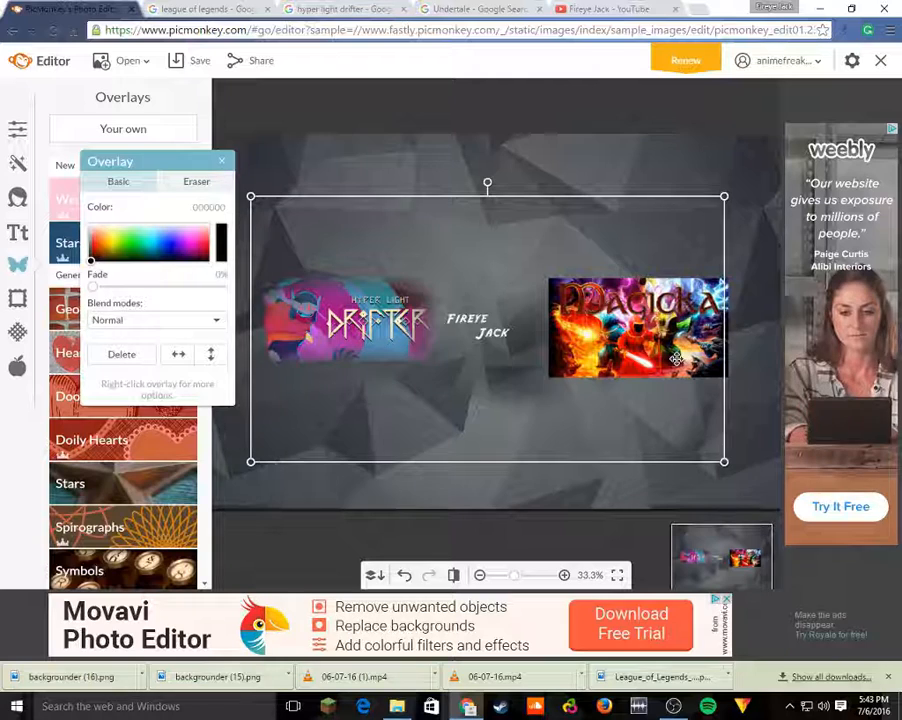
left_click(718, 131)
- Soften all edges of the Magicka overlay with the eraser at size 100 and hardness 0
left_click(650, 330)
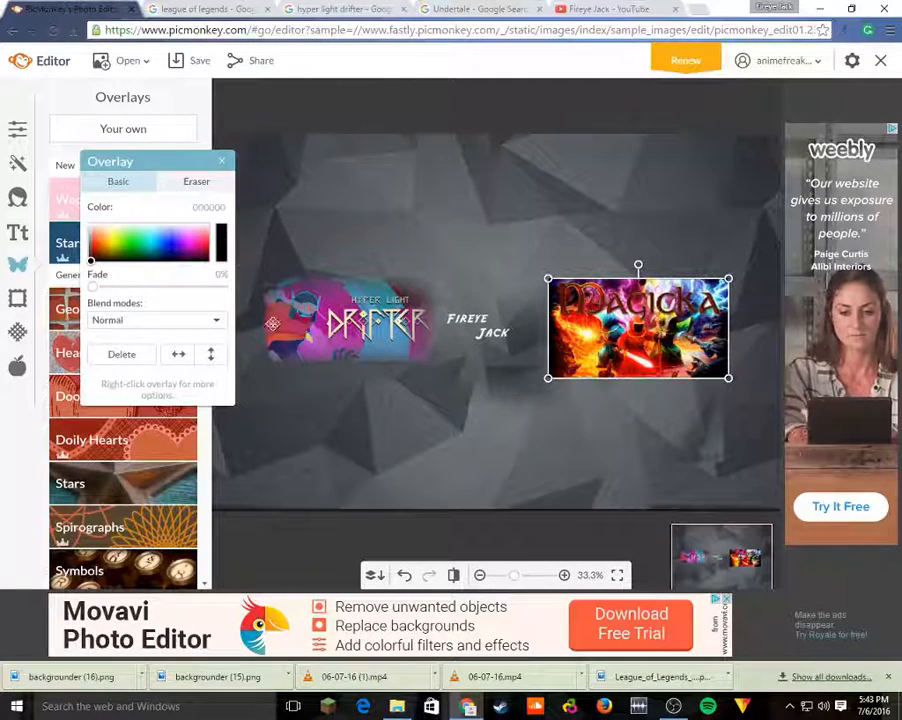
left_click(194, 184)
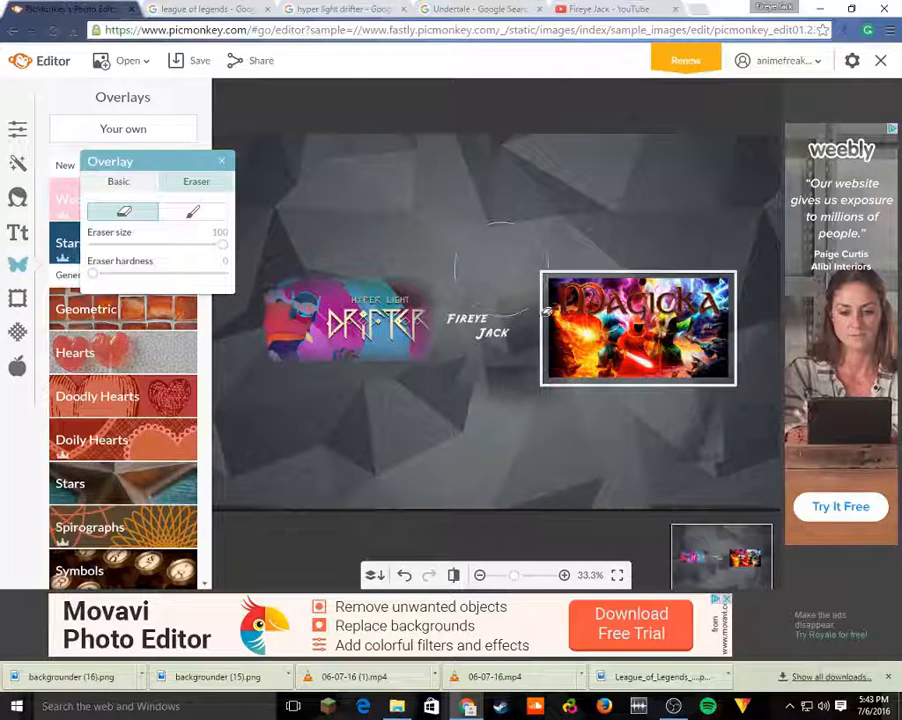
left_click_drag(524, 262, 516, 363)
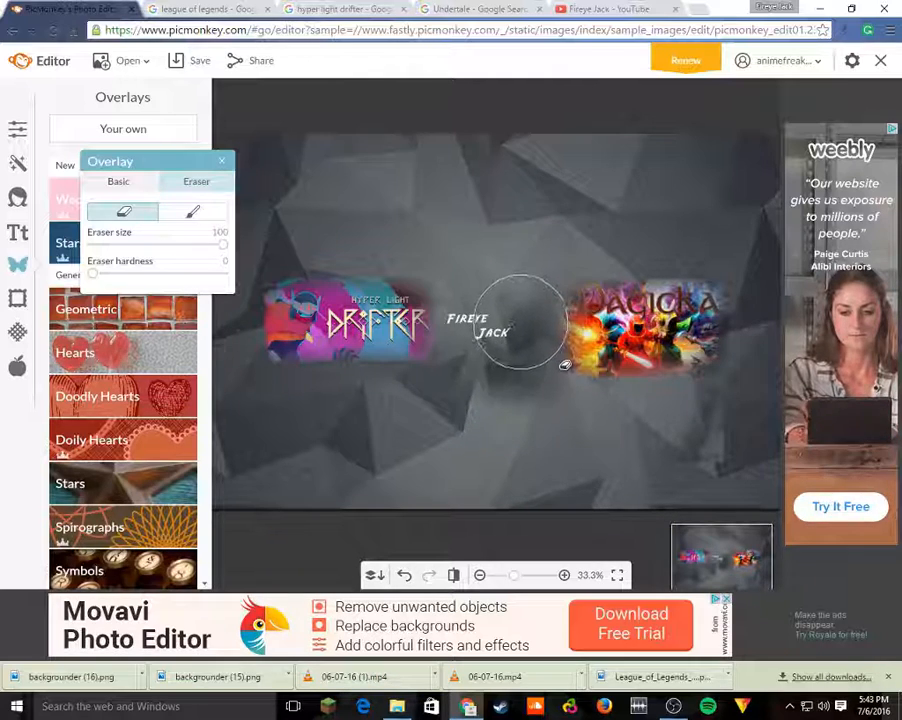
- Reposition the channel name between the two game images, bring the Magicka overlay closer and level with them, and deselect
left_click(623, 270)
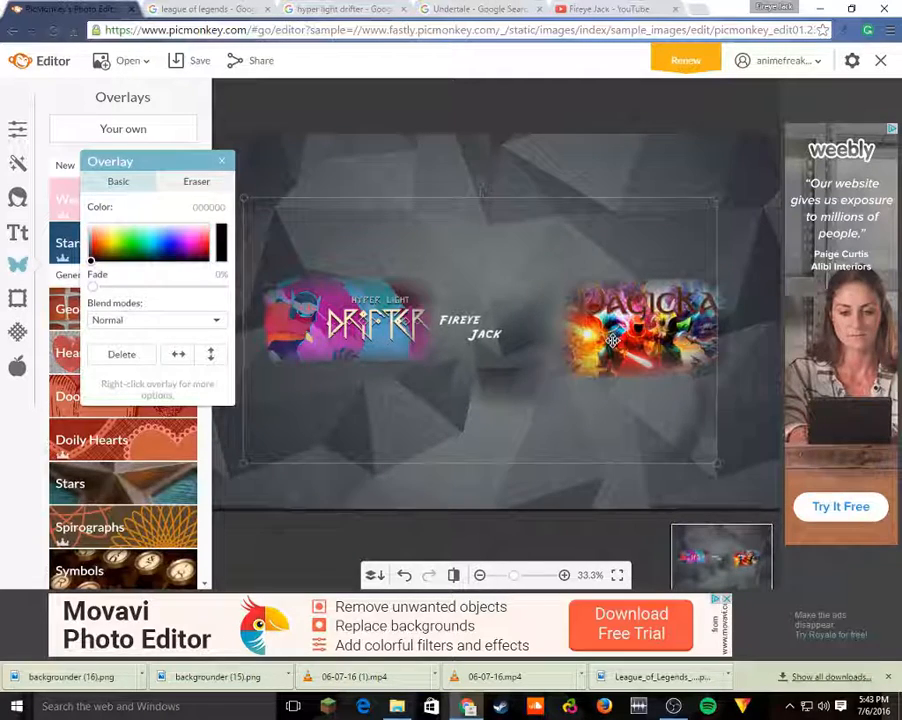
left_click_drag(620, 338, 623, 334)
left_click(614, 120)
left_click(643, 340)
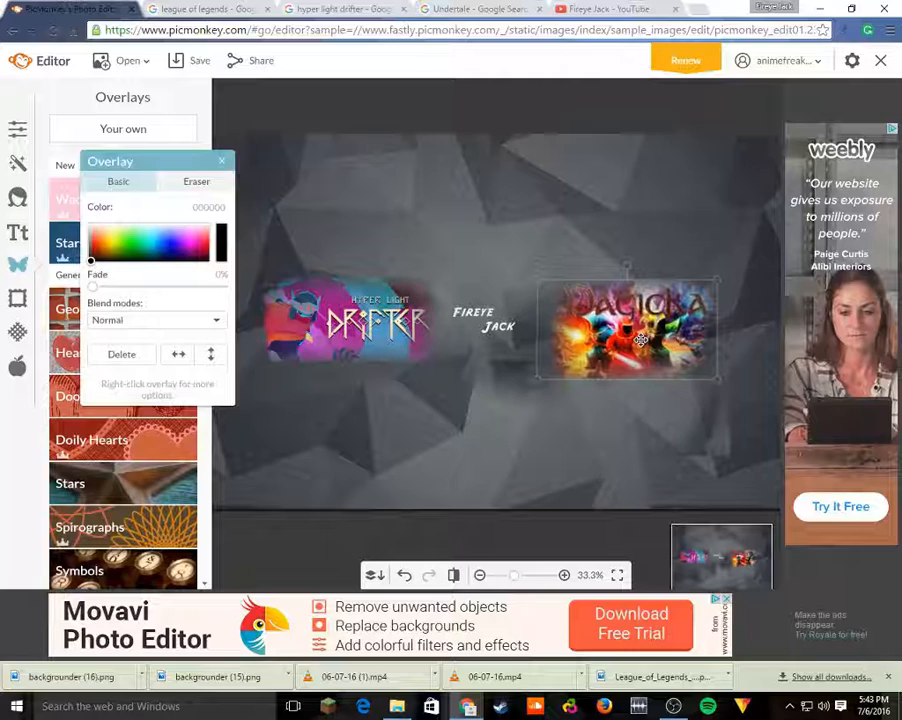
left_click(586, 238)
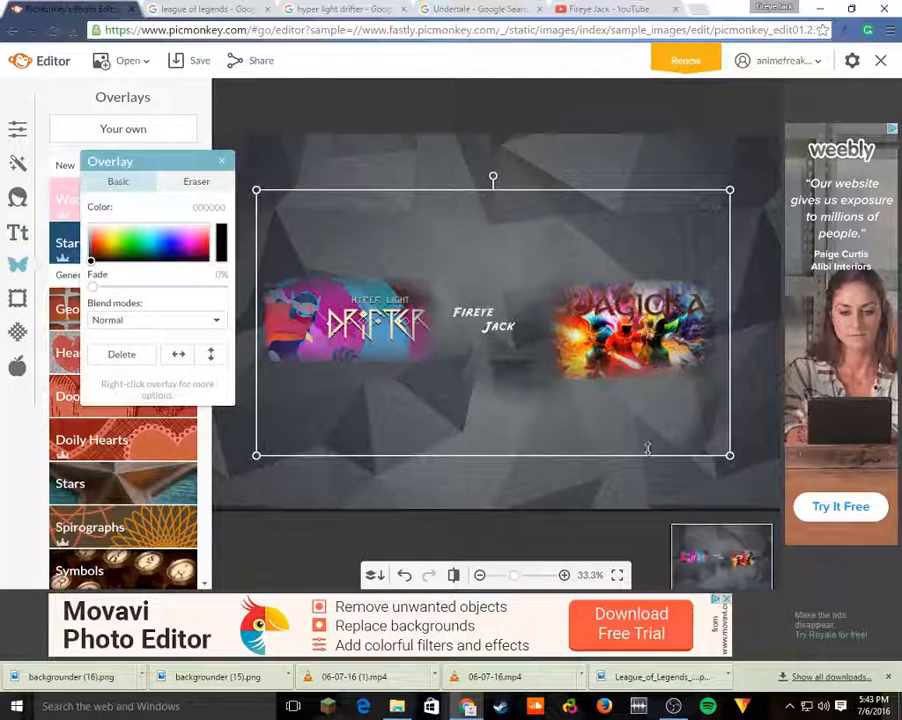
left_click(507, 407)
left_click(620, 345)
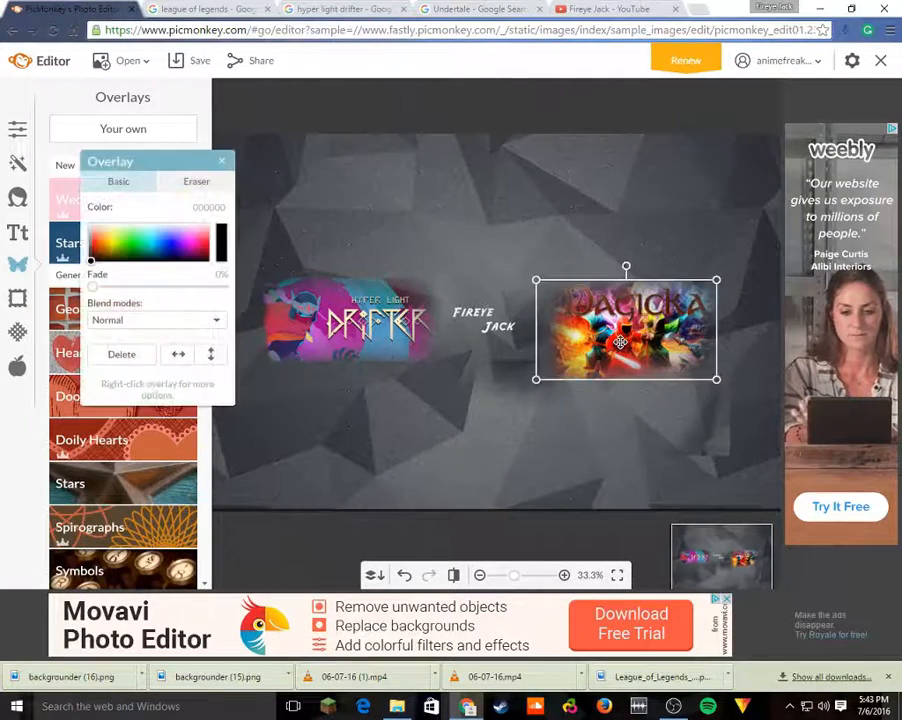
left_click(467, 255)
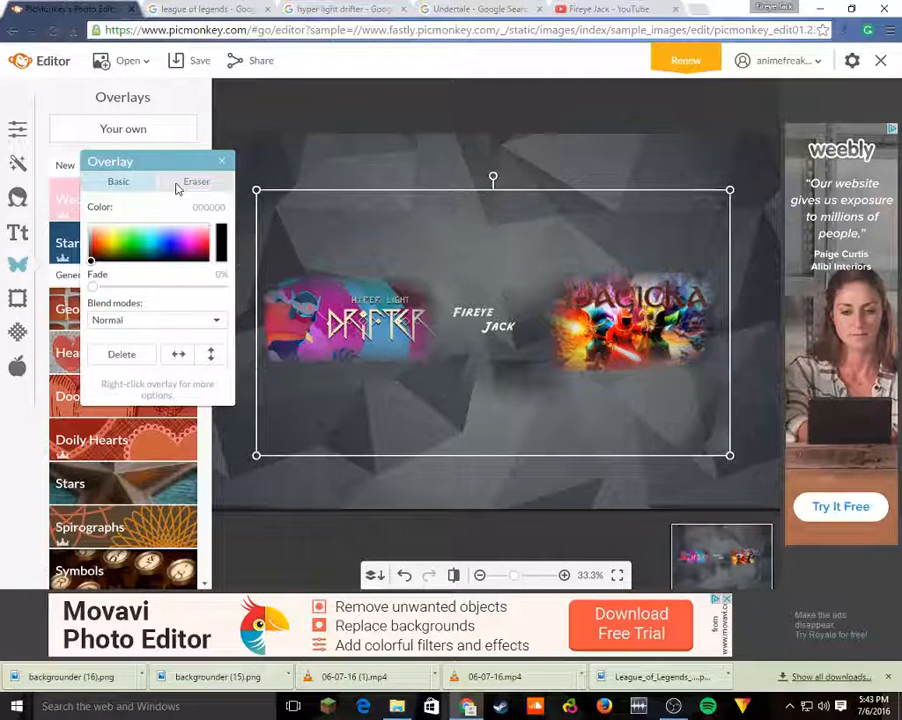
left_click(301, 122)
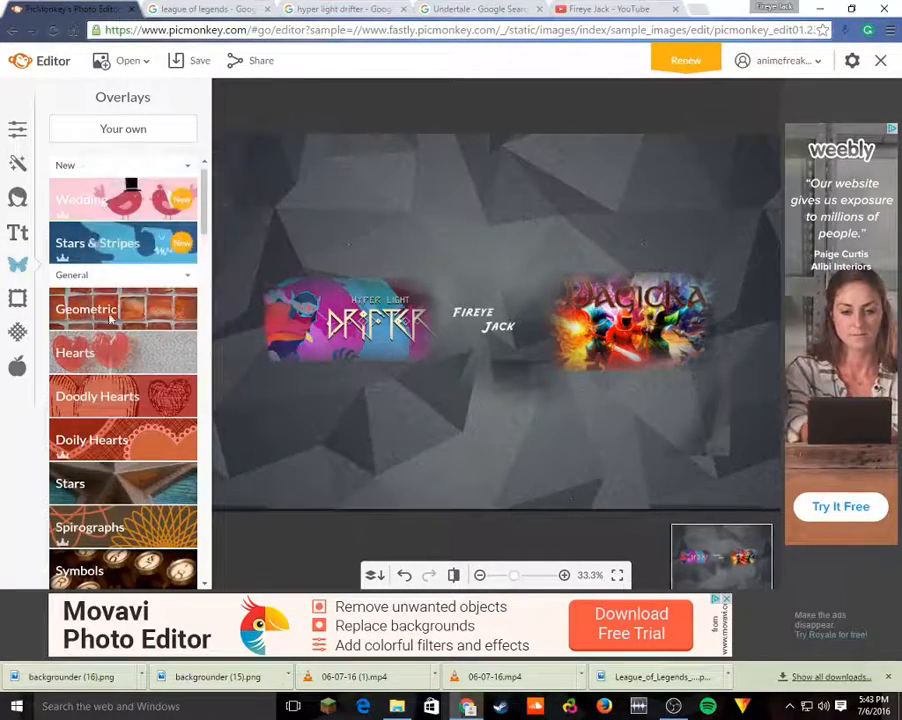
- Shrink the Hyper Light Drifter overlay slightly and move it right beside the channel name
left_click(160, 136)
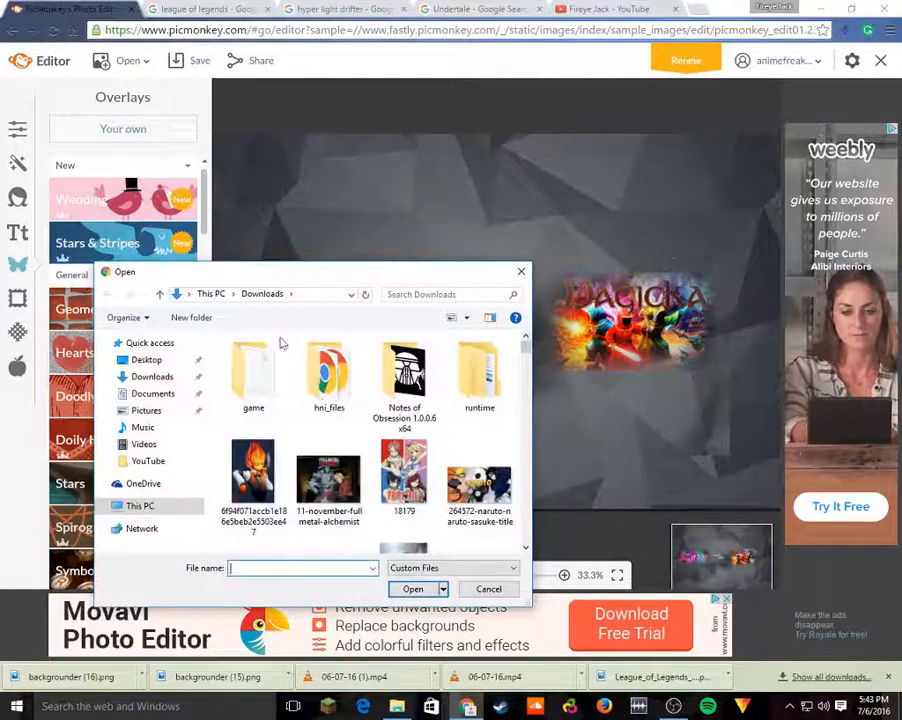
left_click(519, 274)
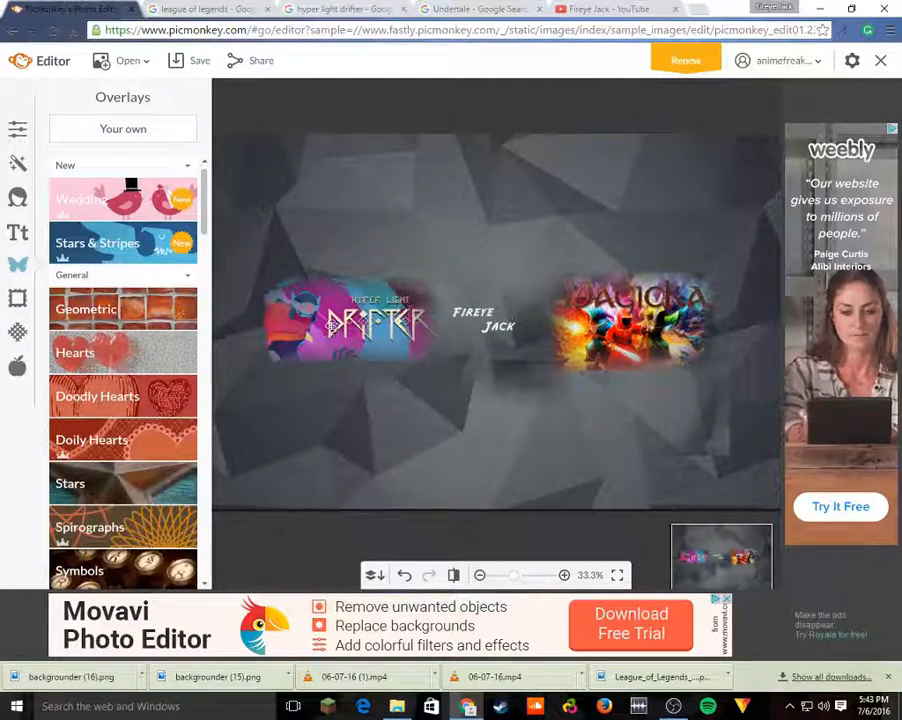
left_click(322, 328)
left_click_drag(344, 363, 343, 352)
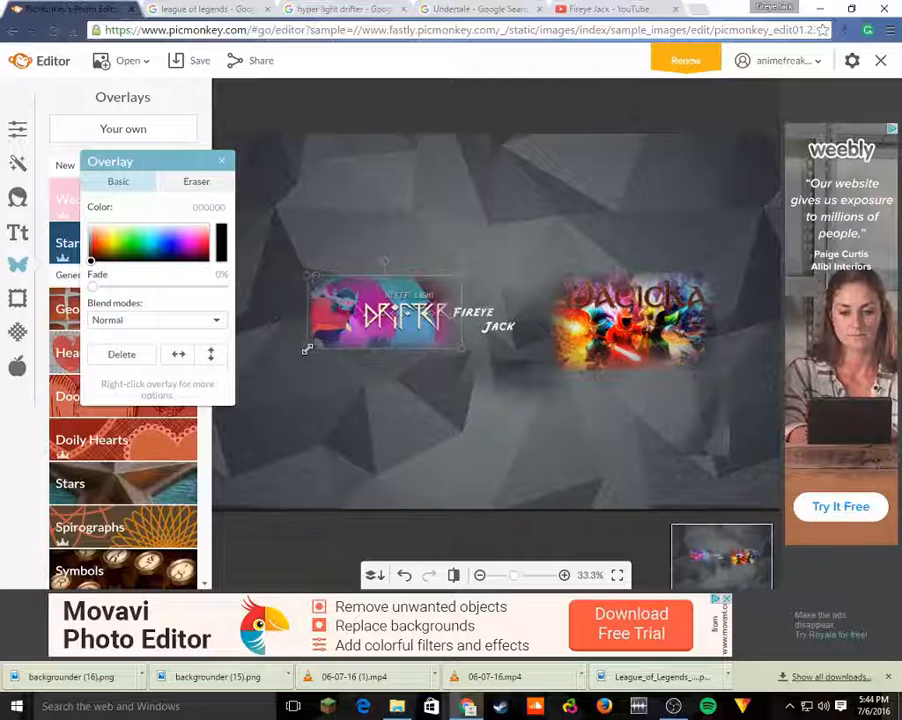
- Center the channel name between the two game images, nudge the Magicka overlay slightly closer to it, and deselect
left_click(651, 351)
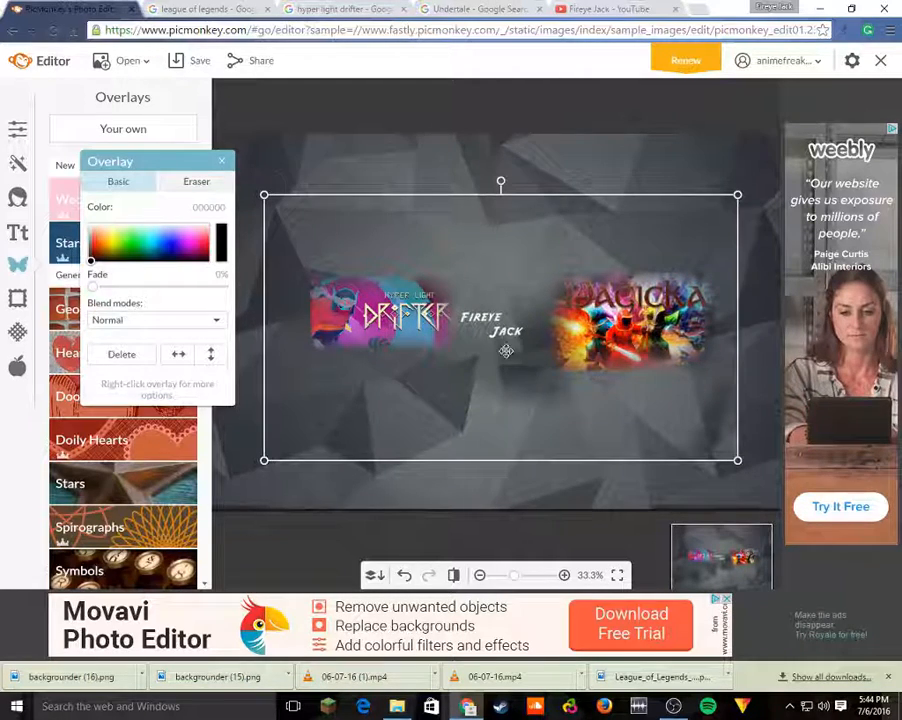
left_click_drag(506, 351, 504, 345)
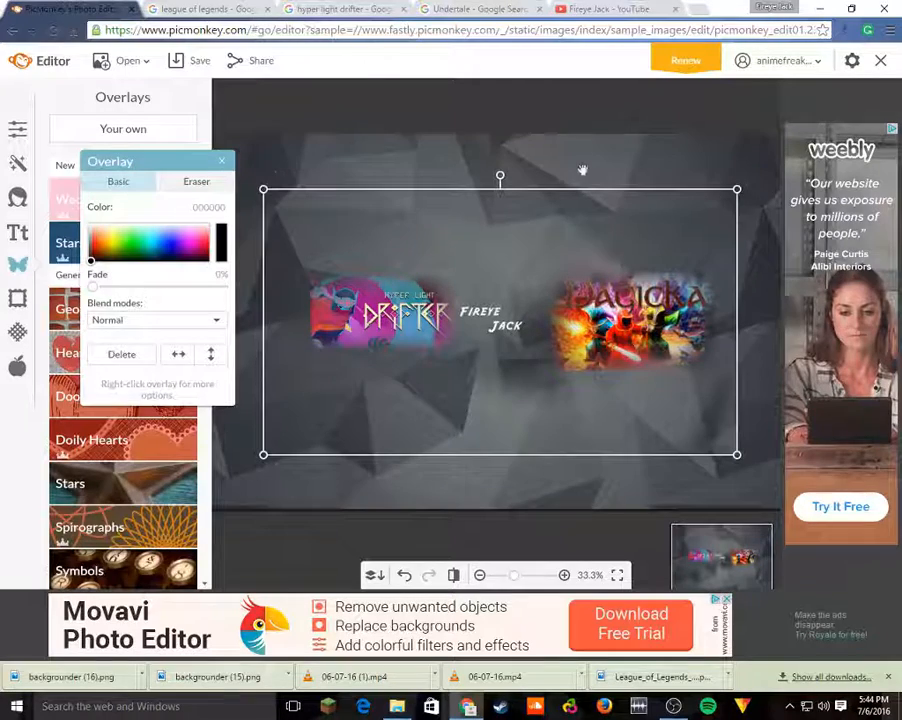
left_click(585, 182)
left_click(627, 334)
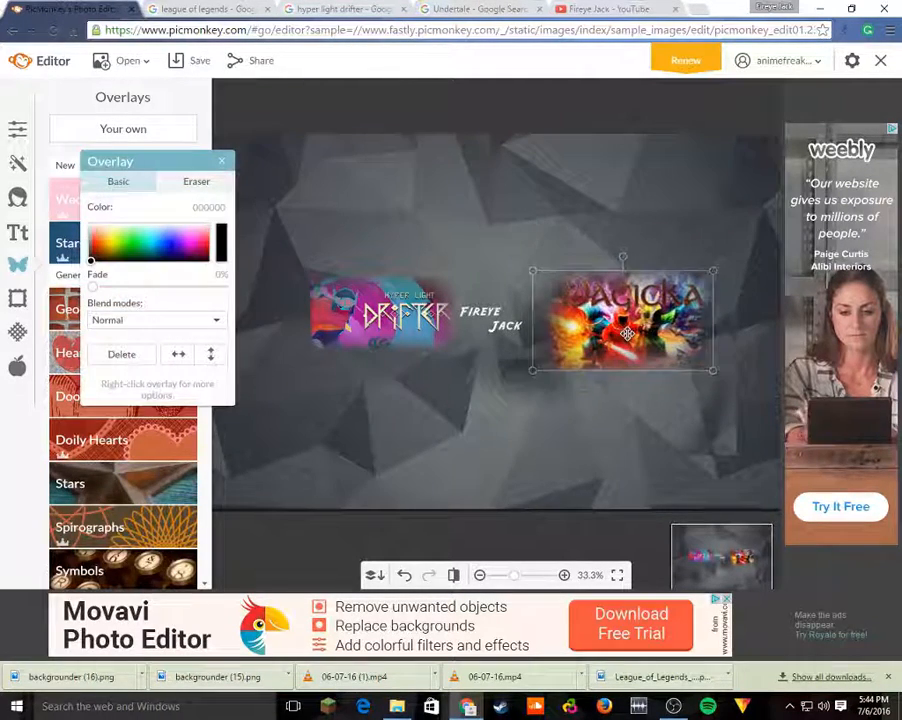
left_click(530, 200)
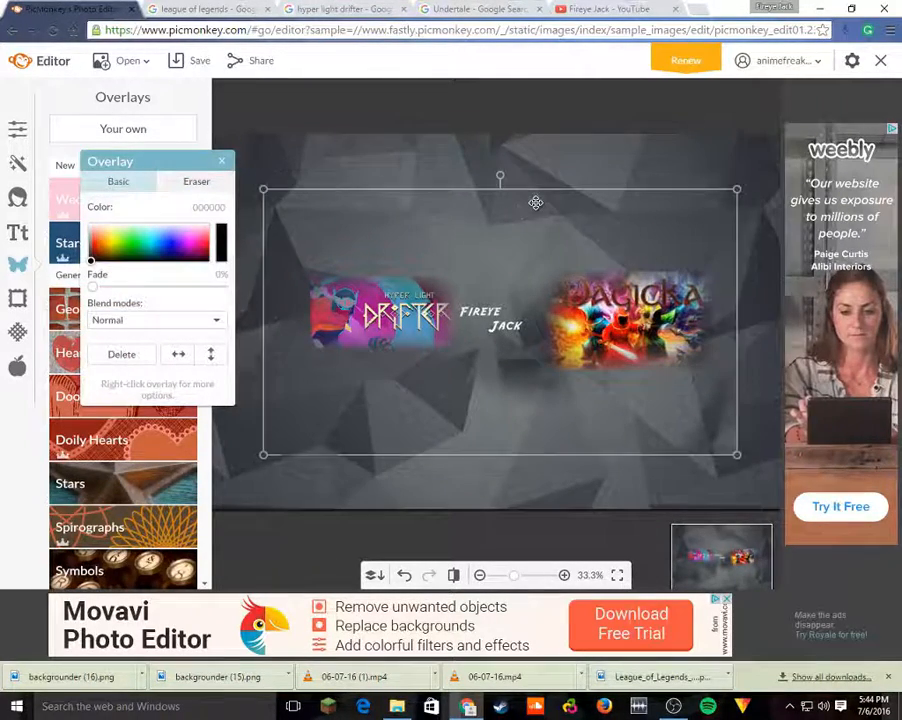
left_click(438, 150)
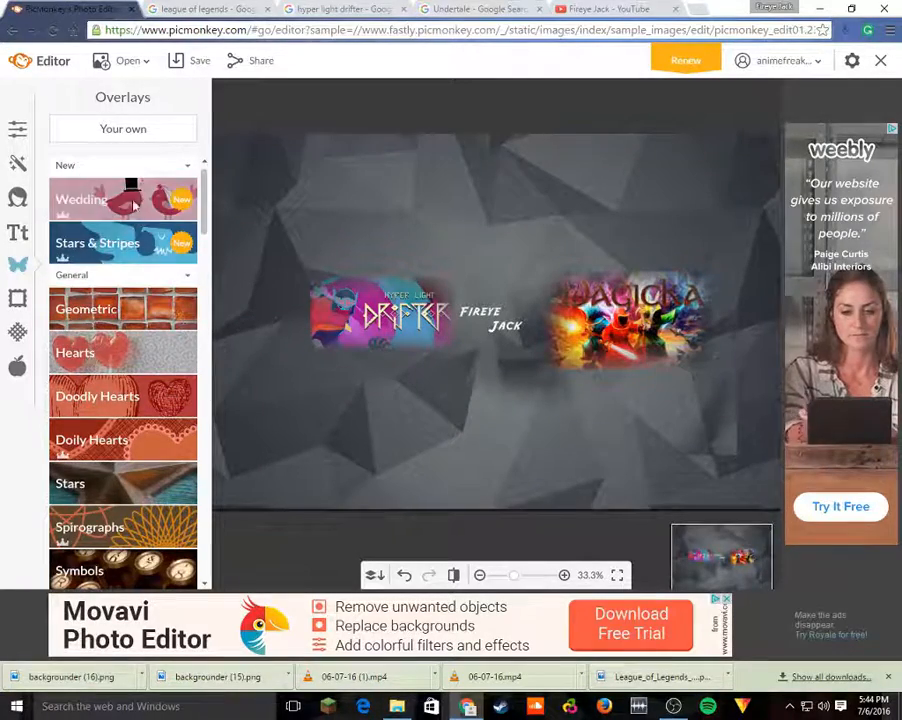
- Add the LoL Qualifiers image from the Downloads folder as a new overlay
left_click(129, 131)
scroll(433, 467, "down", 3)
scroll(433, 467, "down", 6)
scroll(433, 467, "down", 5)
scroll(433, 467, "down", 4)
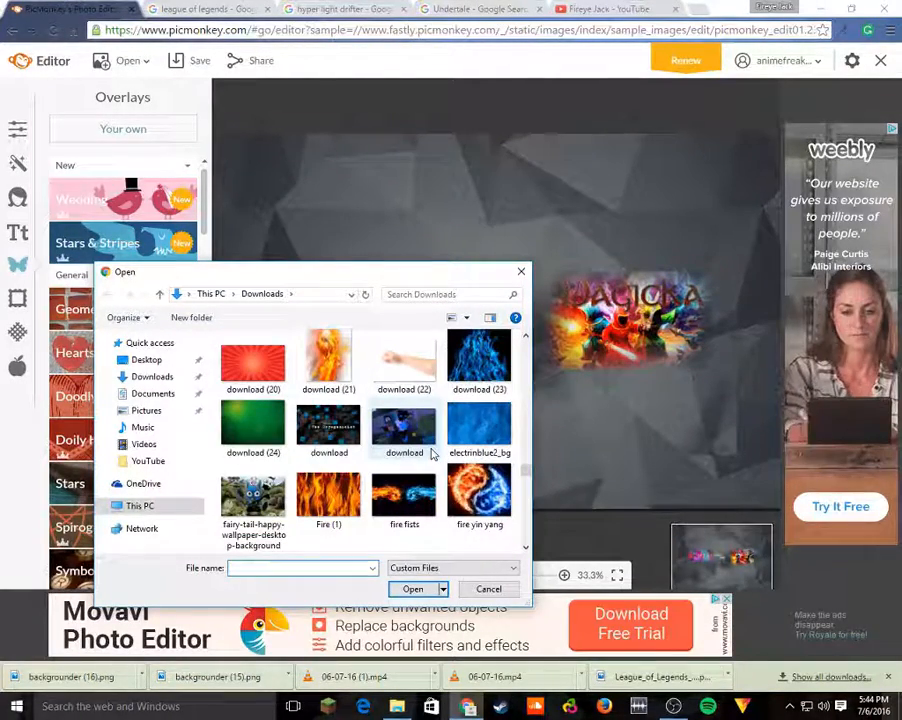
scroll(433, 455, "down", 4)
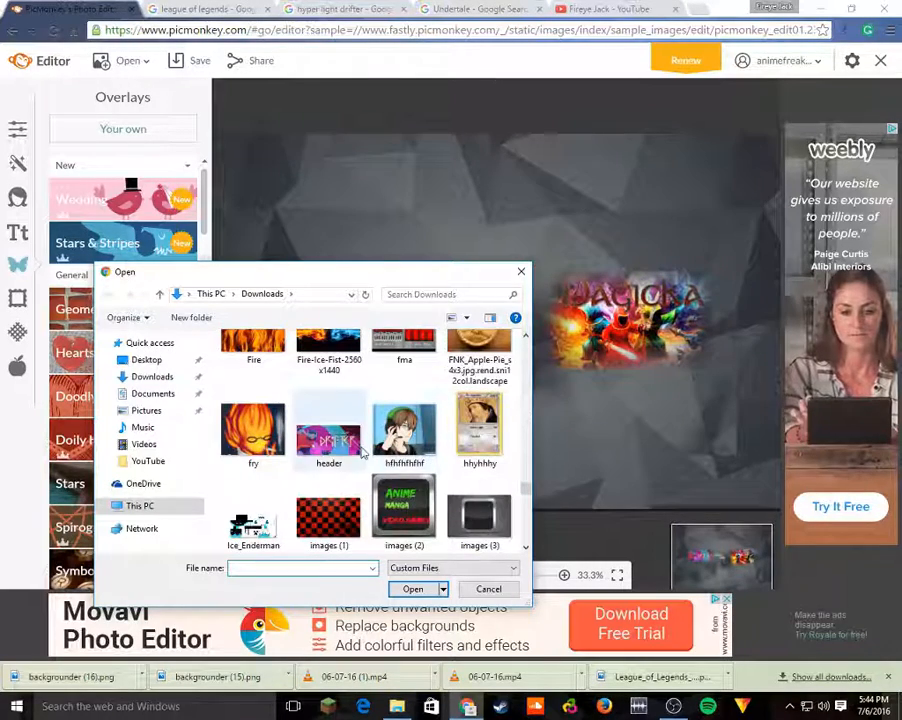
scroll(363, 453, "down", 4)
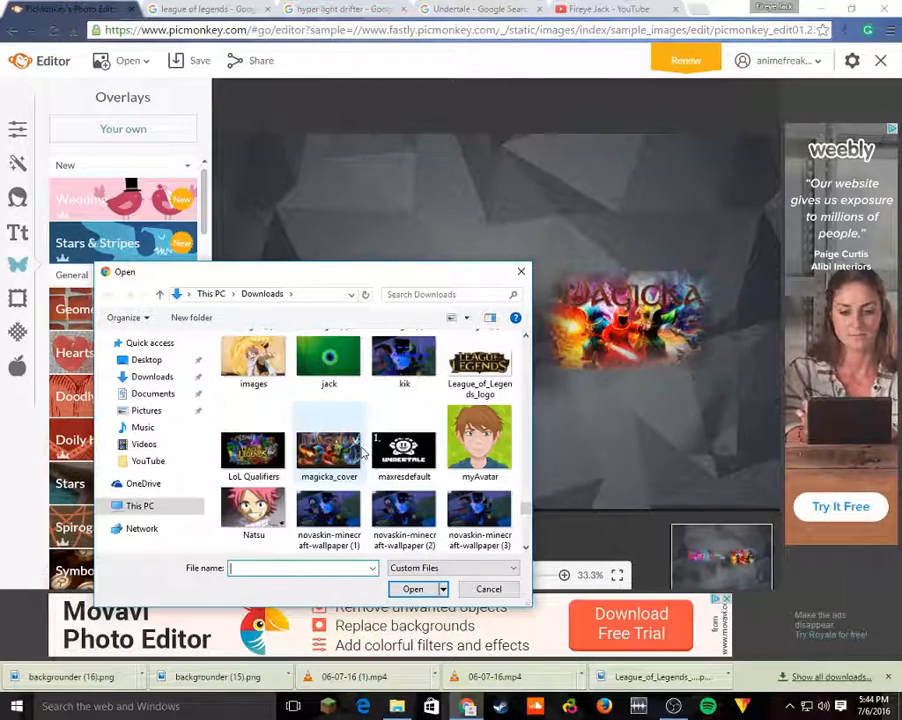
double_click(250, 452)
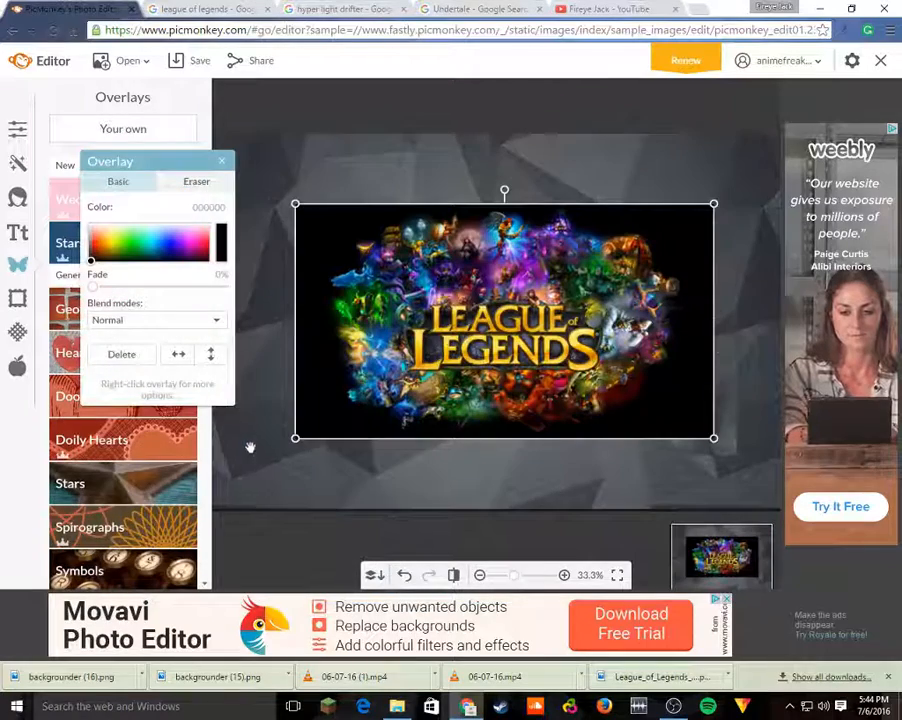
- Shrink the League of Legends overlay to slightly narrower than the Hyper Light Drifter image and place it directly beneath that image
left_click_drag(295, 437, 549, 354)
left_click_drag(622, 240, 381, 363)
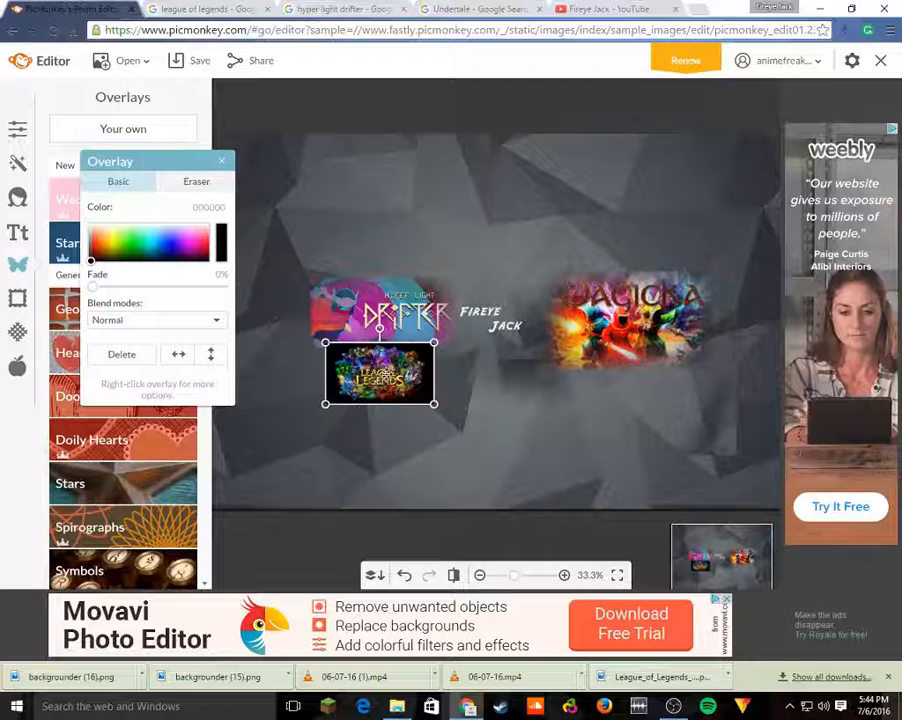
left_click(325, 330)
left_click(186, 183)
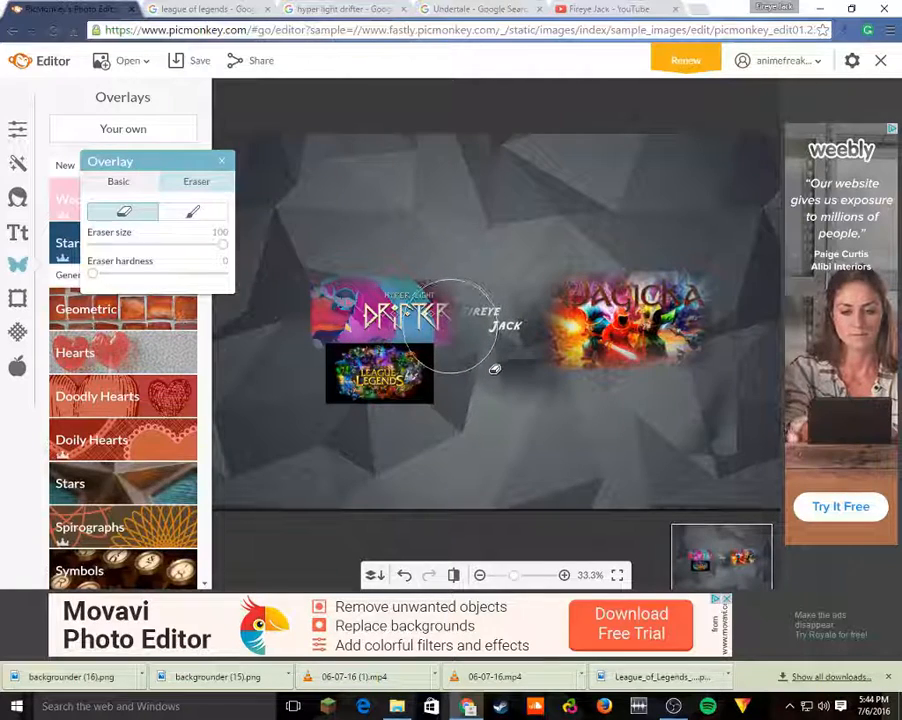
left_click_drag(450, 326, 436, 328)
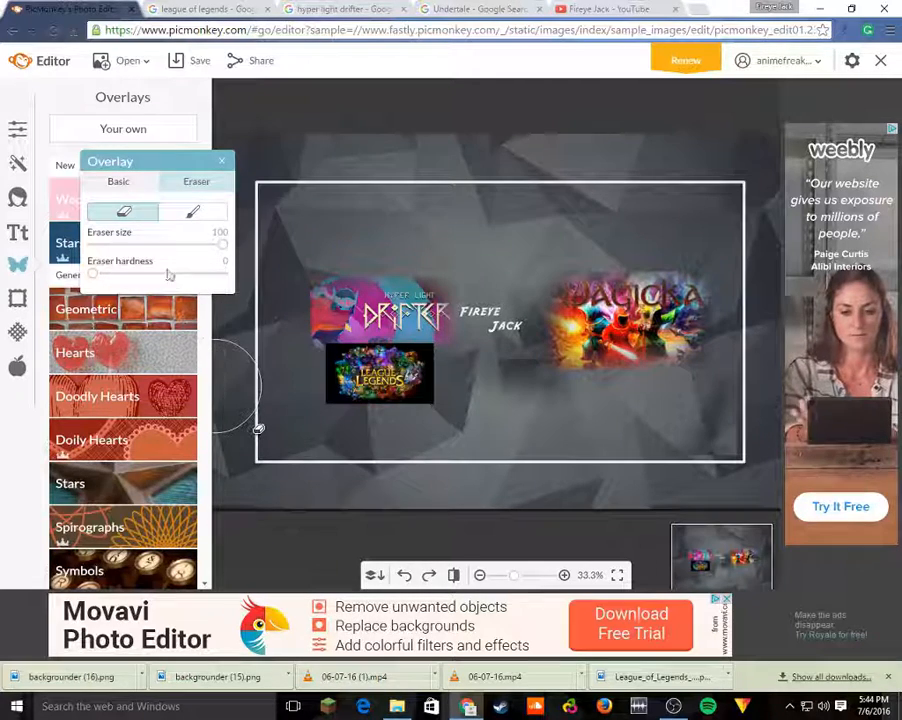
left_click(118, 183)
left_click(279, 139)
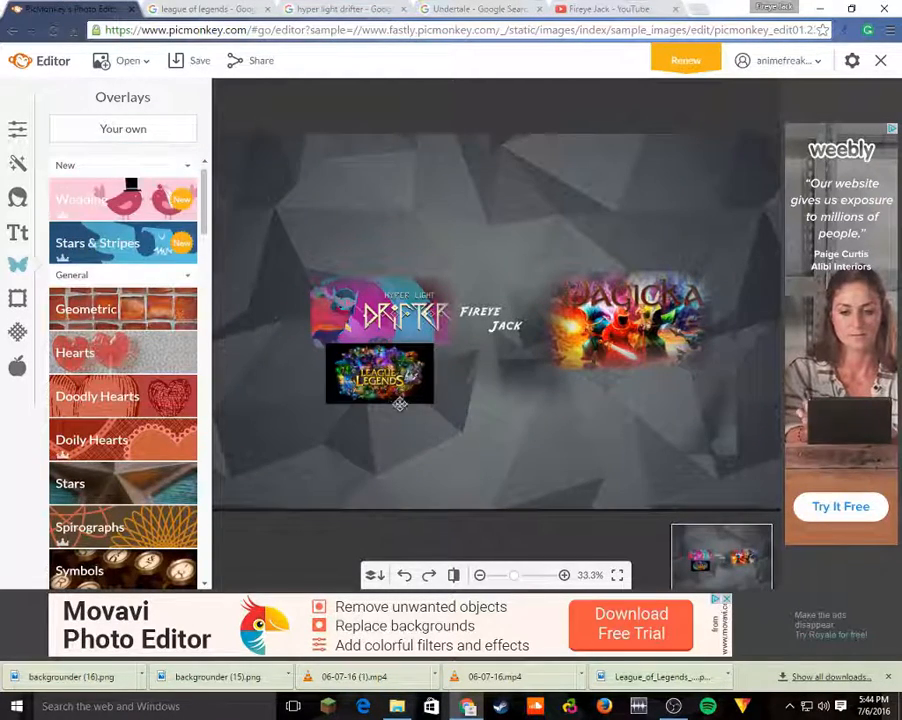
- Soften the black edges of the League of Legends overlay with the eraser at size 100 and hardness 0
left_click(389, 382)
left_click(200, 181)
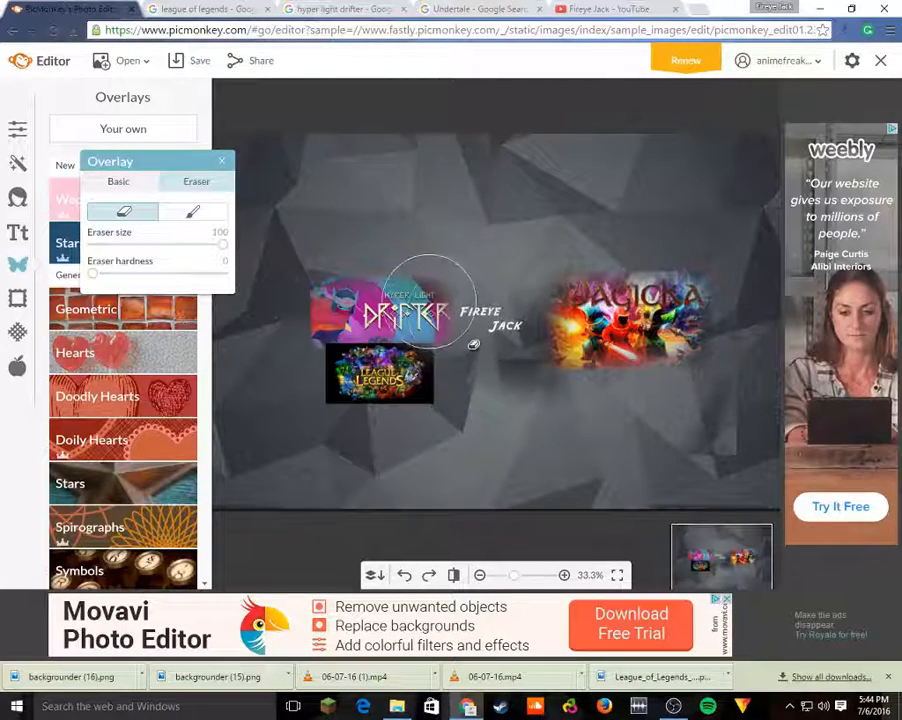
mouse_move(319, 313)
left_mouse_down()
mouse_move(284, 379)
mouse_move(287, 407)
mouse_move(318, 450)
mouse_move(429, 451)
mouse_move(465, 423)
mouse_move(477, 364)
left_mouse_up()
left_click(519, 483)
- Enlarge the League of Legends overlay to about the width of the Hyper Light Drifter image, align it underneath, and deselect
left_click(358, 375)
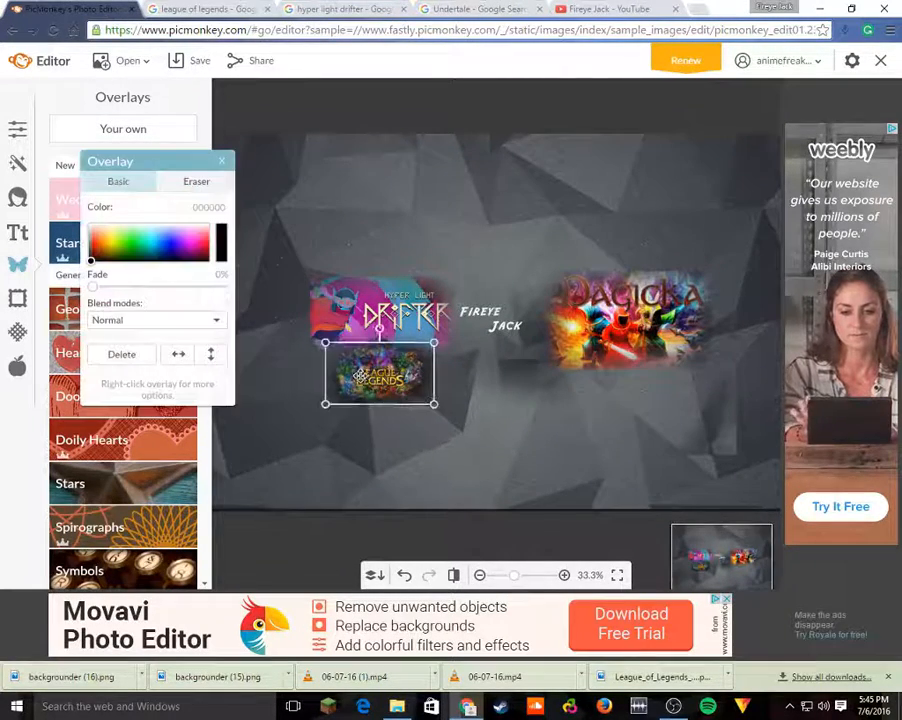
left_click_drag(358, 375, 350, 377)
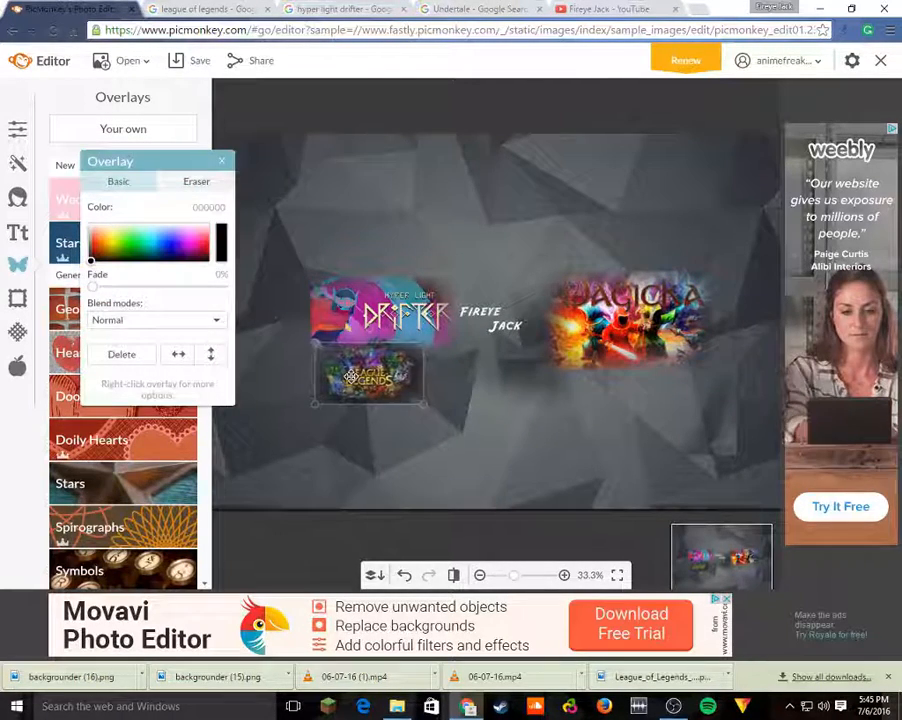
left_click(424, 409)
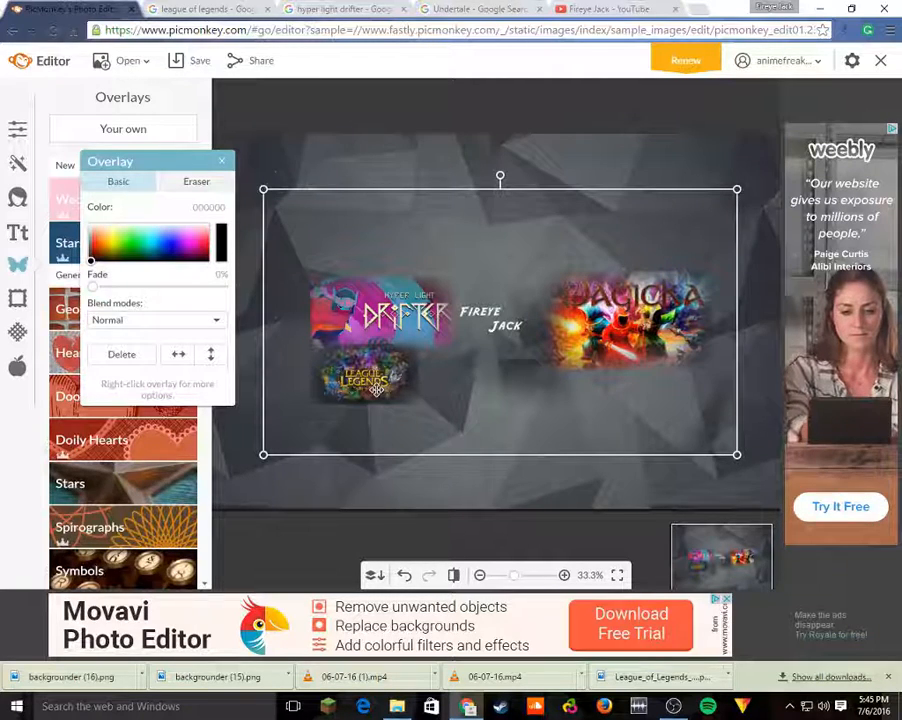
left_click(336, 143)
left_click(372, 377)
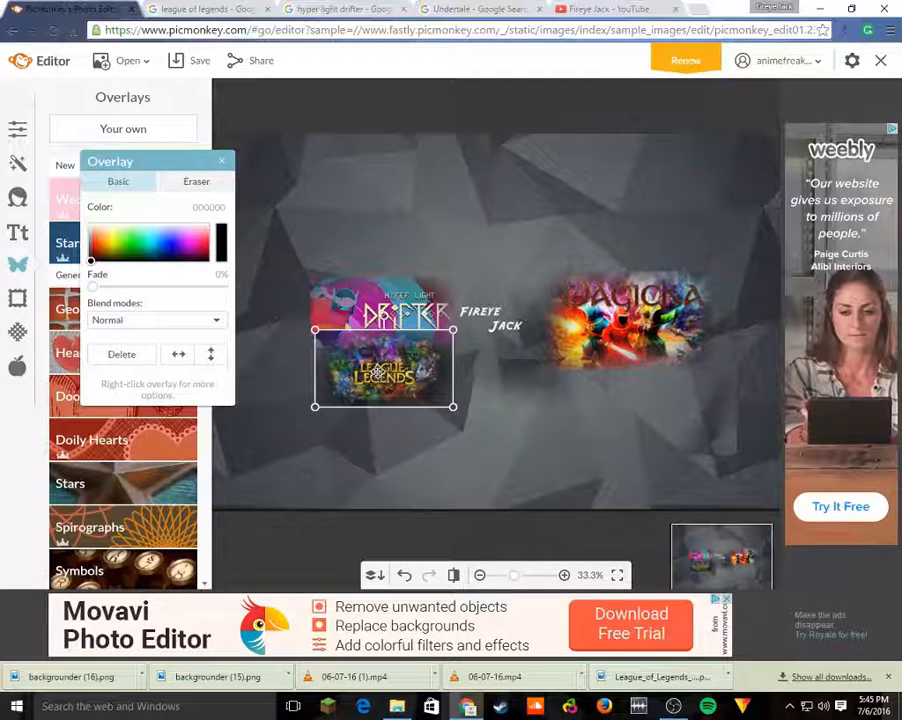
left_click(409, 239)
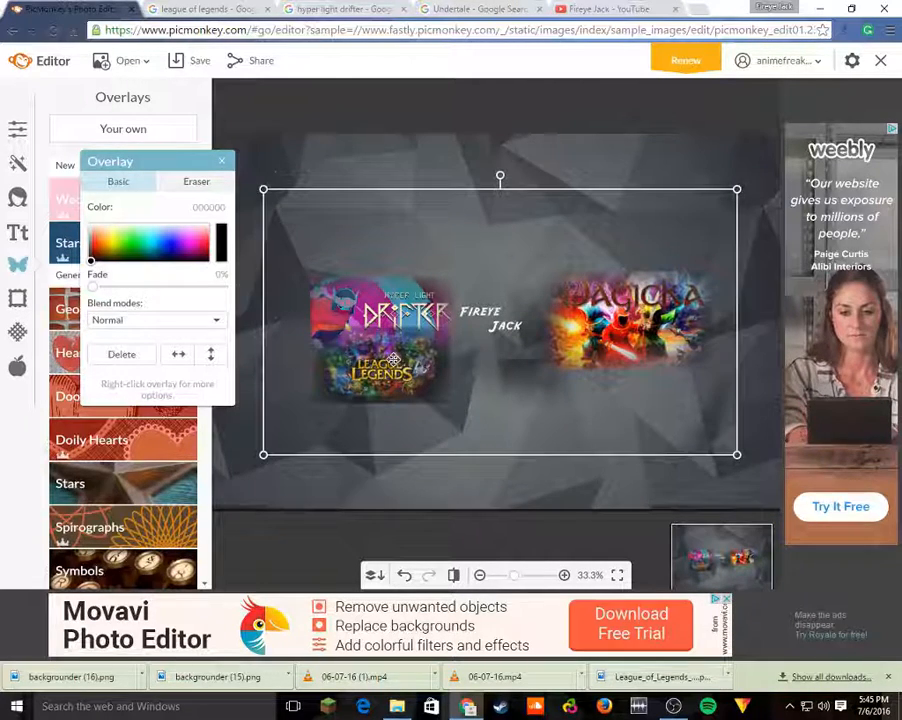
left_click(330, 160)
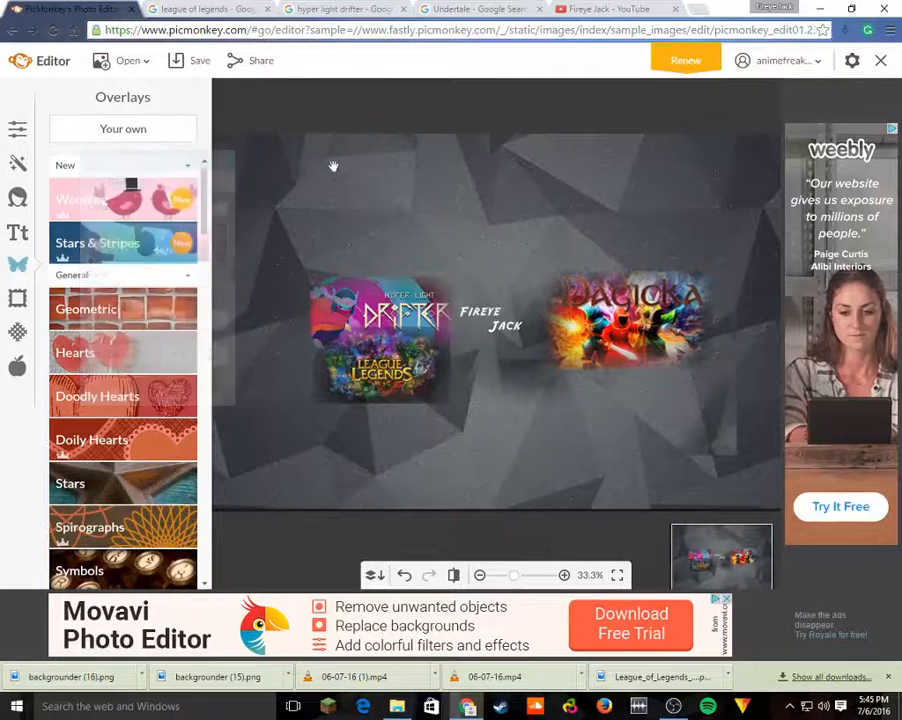
- Erase the remaining dark border along the lower and outer edges of the League of Legends overlay, redoing the first erasing pass
left_click(365, 375)
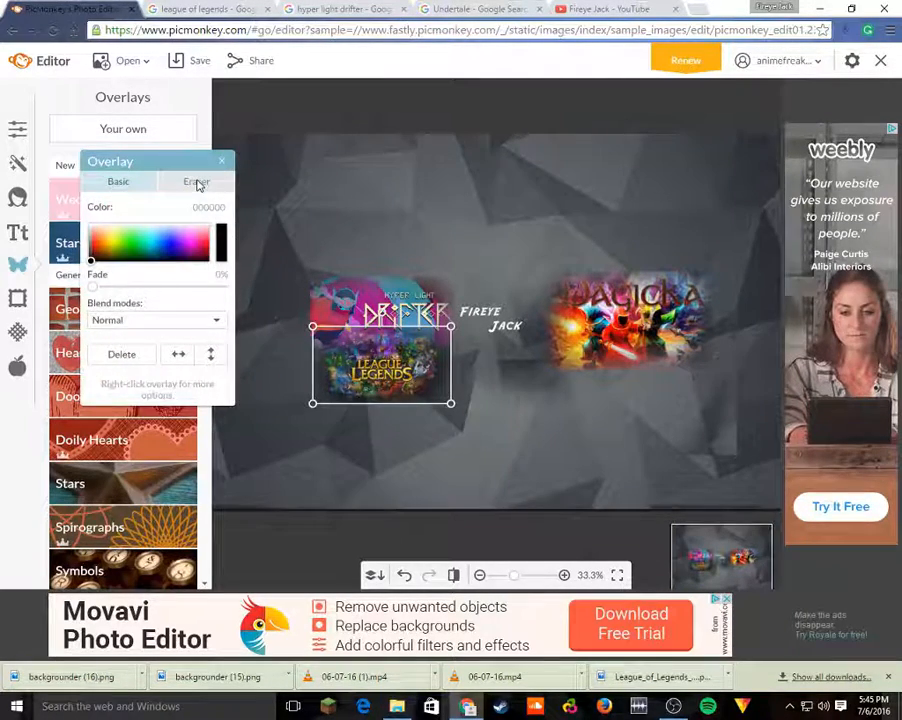
left_click(195, 181)
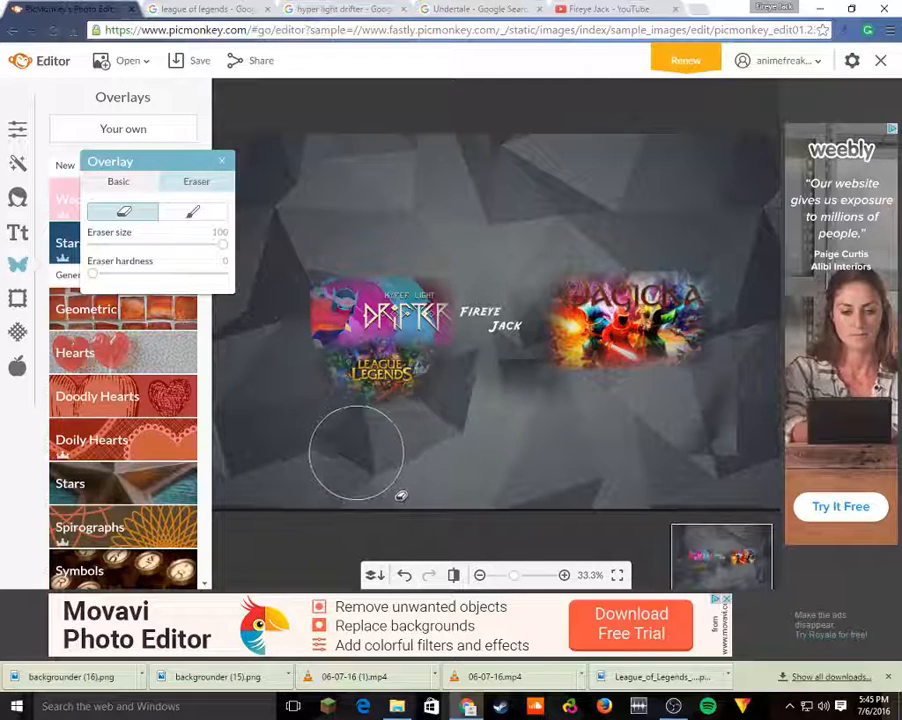
key("ctrl+z")
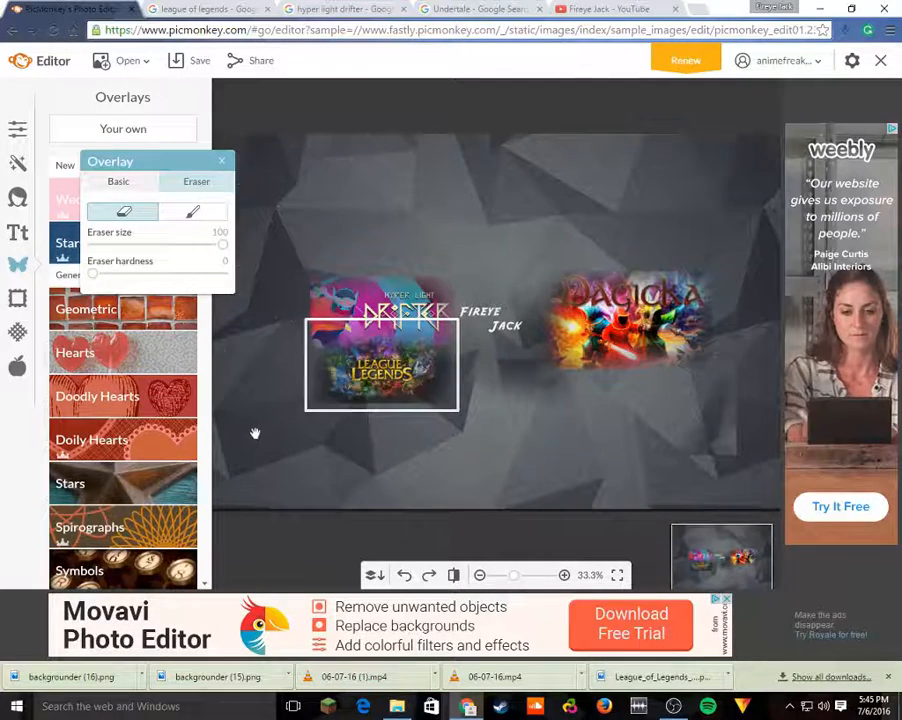
left_click(322, 436)
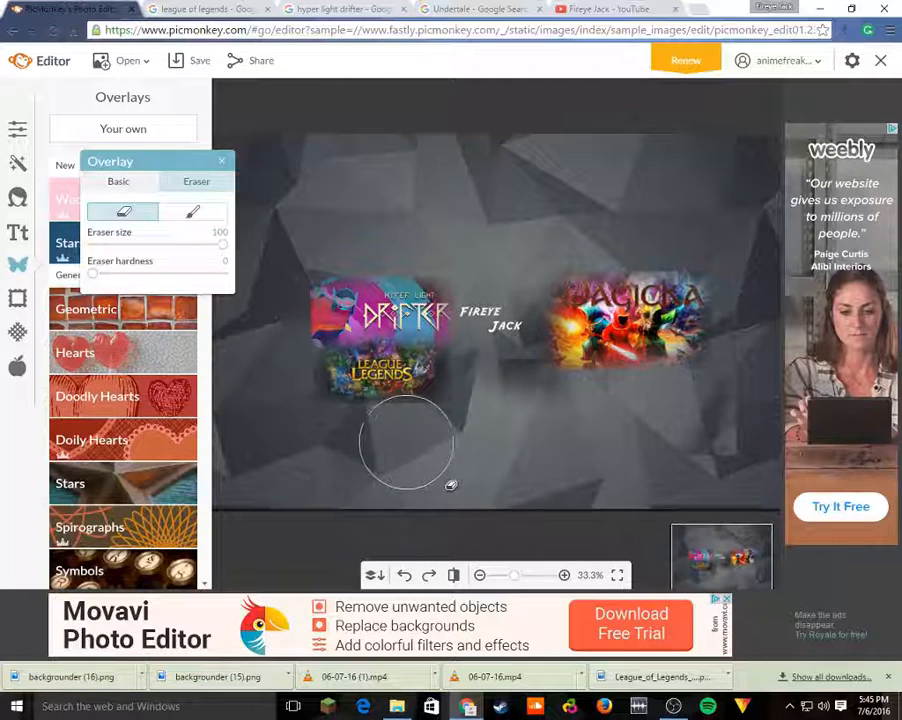
mouse_move(481, 430)
left_mouse_down()
mouse_move(479, 374)
mouse_move(492, 340)
left_mouse_up()
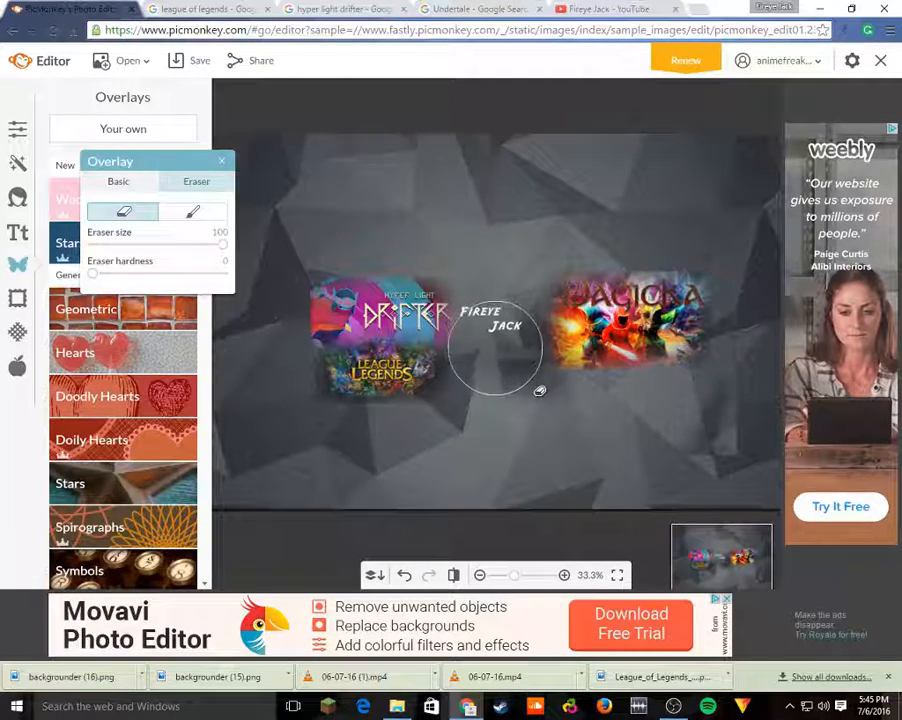
left_click(528, 504)
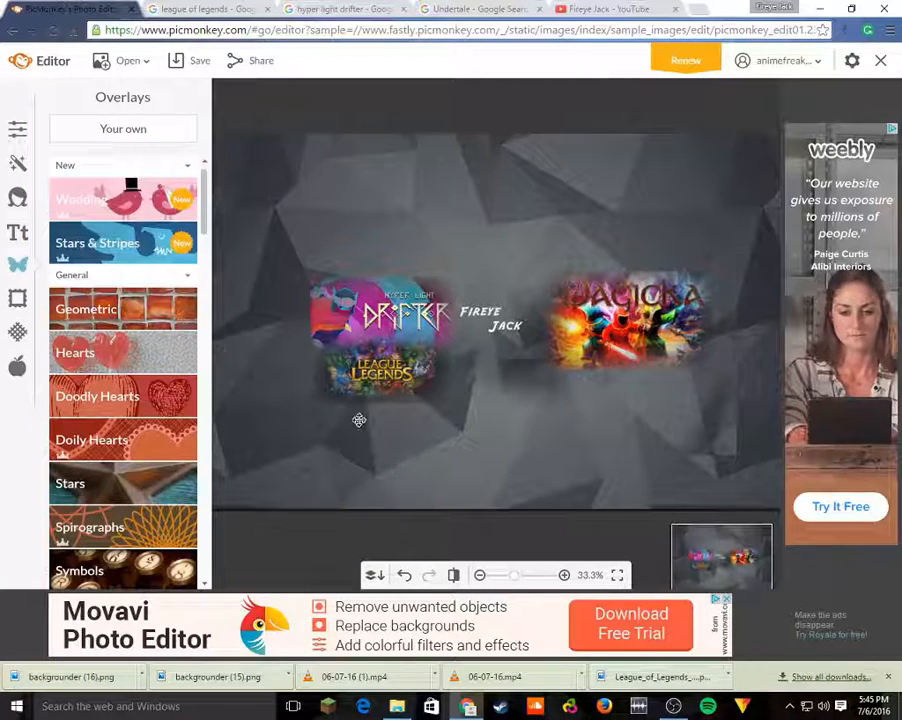
- Fade the League of Legends overlay's edges further with the soft eraser and move the overlay slightly lower
left_click(376, 380)
left_click(196, 181)
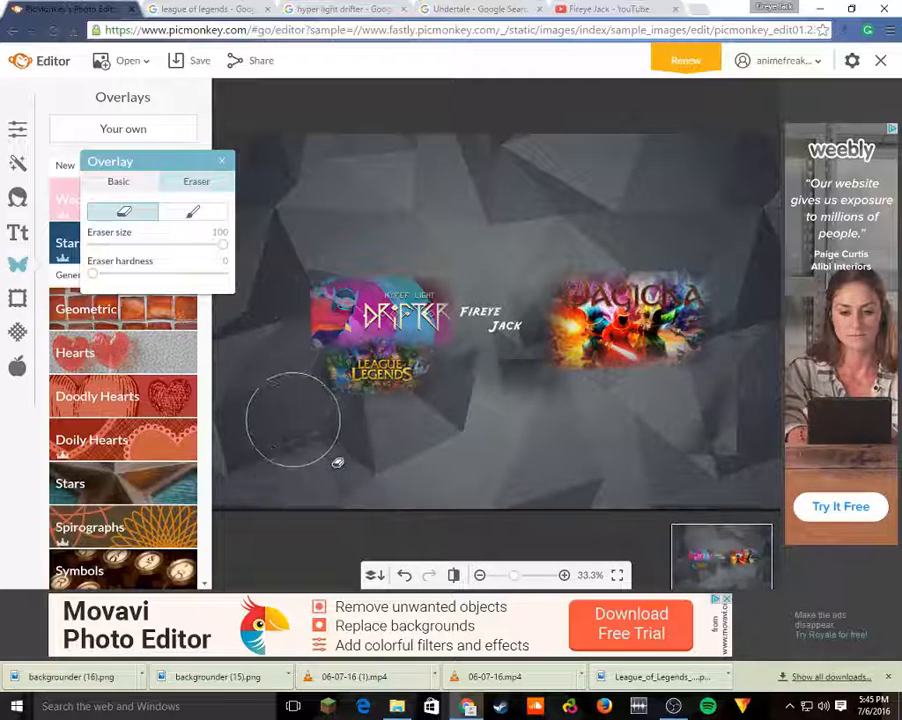
left_click(297, 510)
left_click_drag(381, 358, 378, 365)
left_click(592, 479)
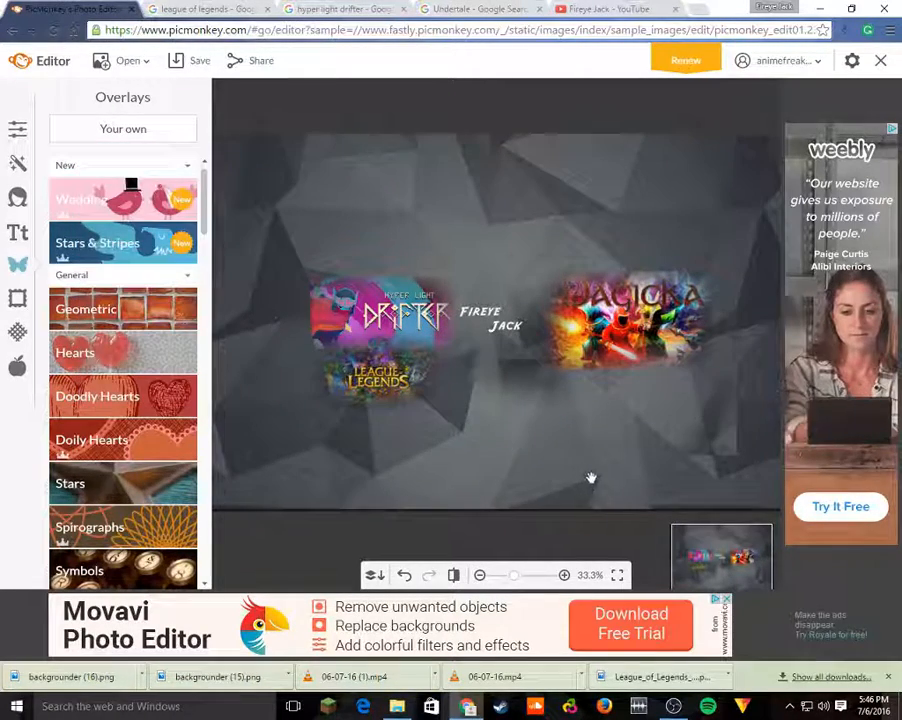
- Enlarge the channel name overlay slightly, reposition it beside the Hyper Light Drifter image, and deselect
left_click(530, 389)
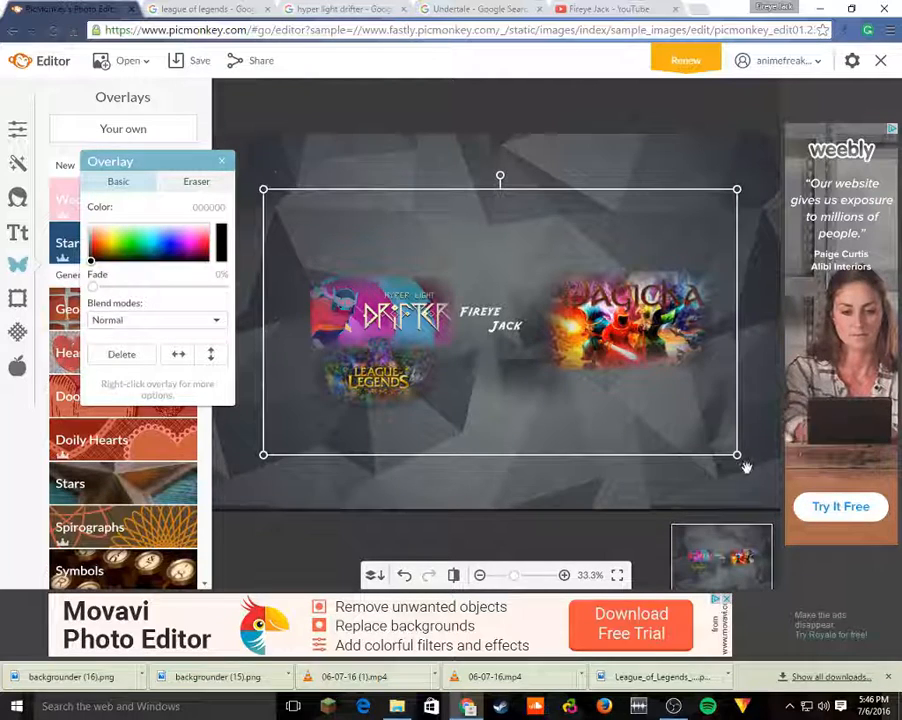
left_click_drag(737, 456, 754, 469)
left_click_drag(484, 351, 482, 354)
left_click(554, 140)
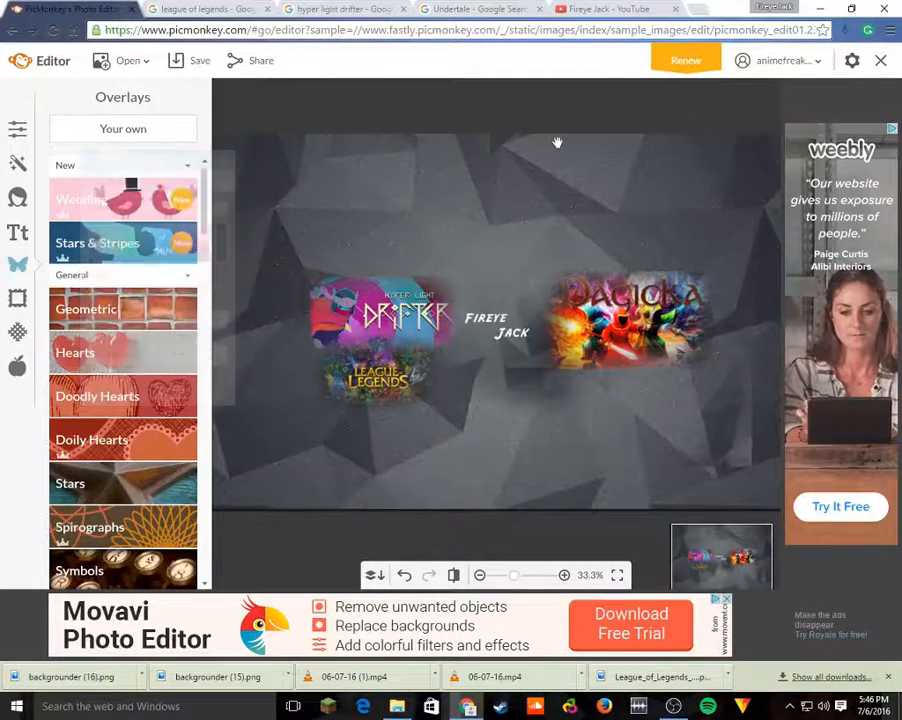
- Shrink the Magicka overlay to about the width of the Hyper Light Drifter image, keep it level with that image, and deselect
left_click(627, 331)
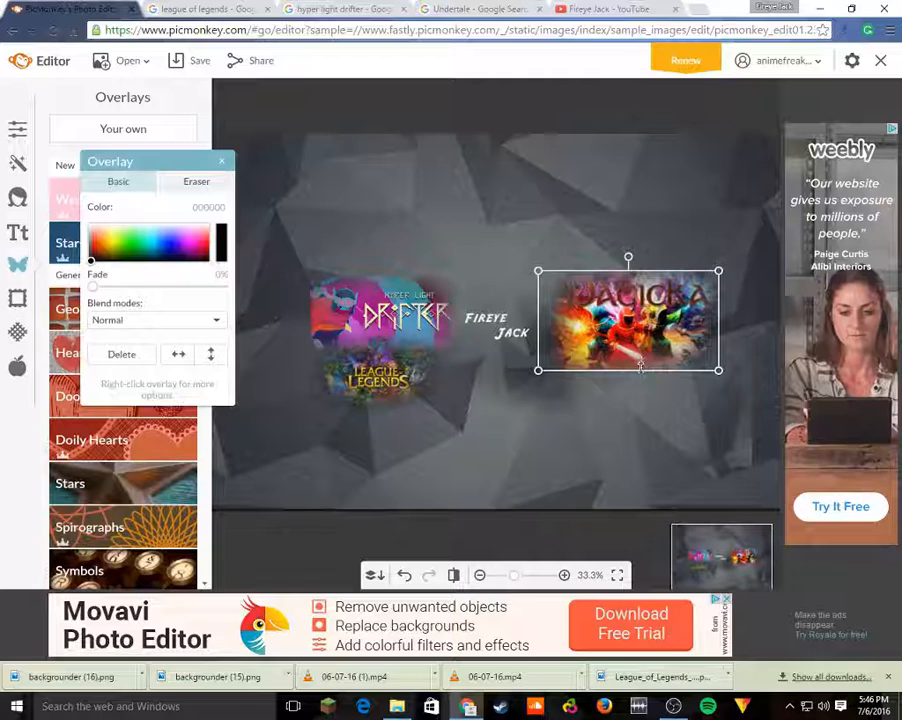
left_click_drag(636, 324, 635, 332)
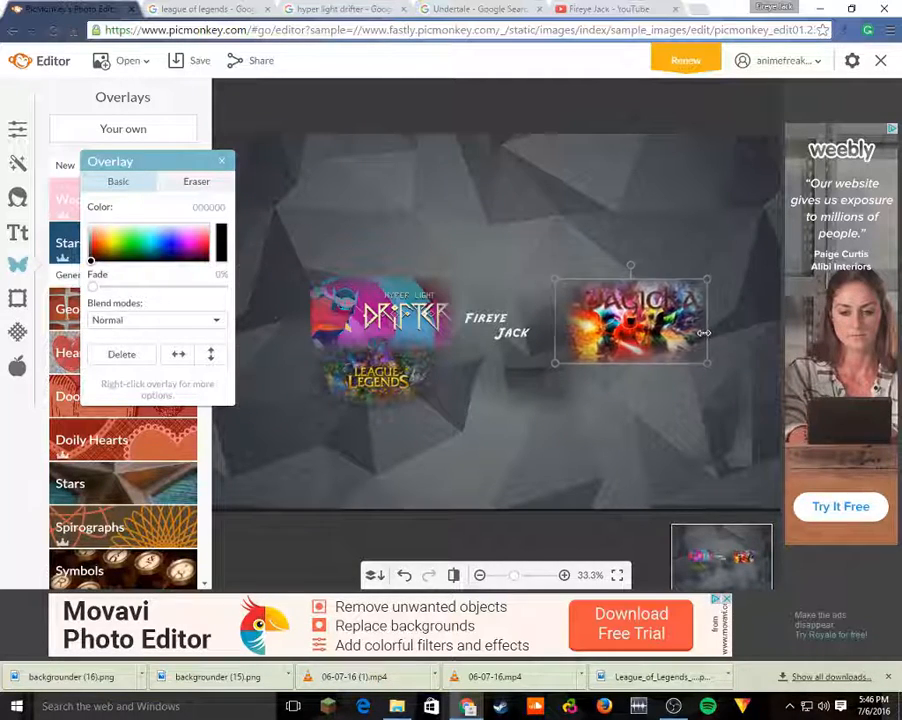
left_click(646, 212)
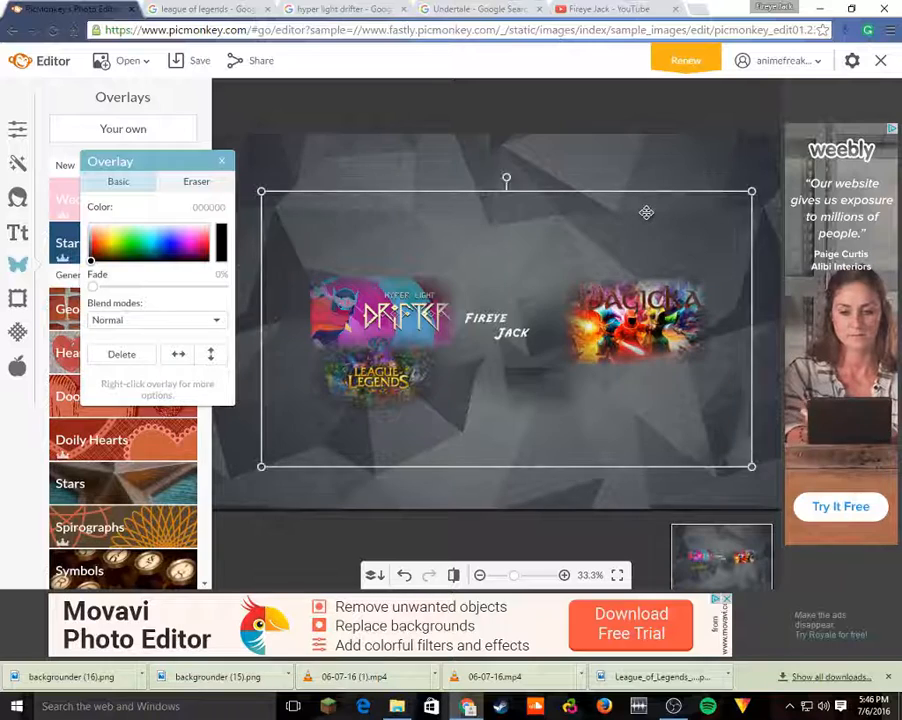
left_click(570, 150)
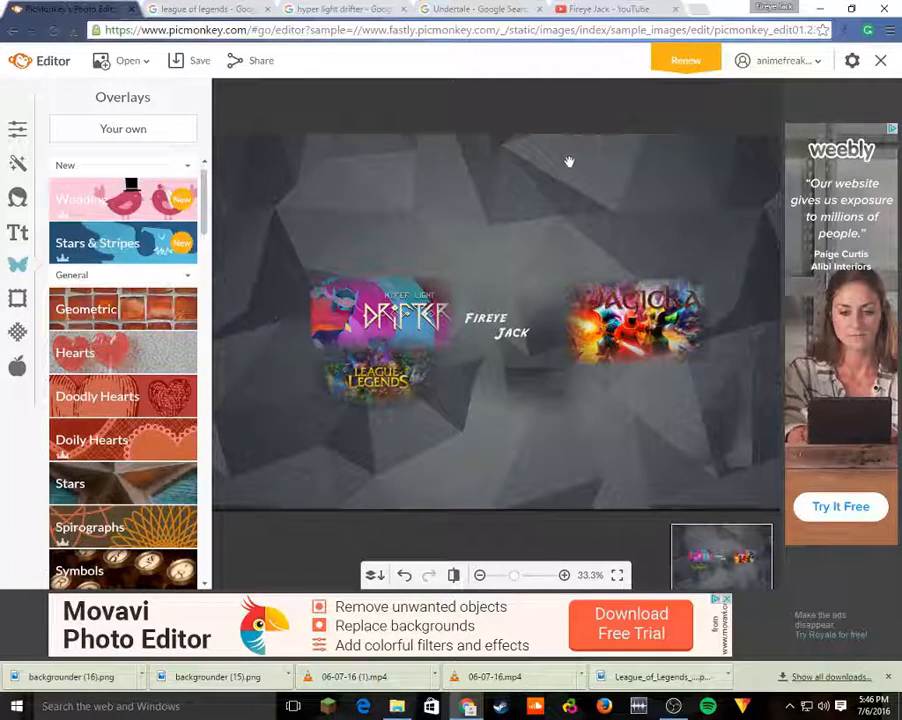
- Save the Undertale image with the white flower from the image search results as maxresdefault (1), and clear away the Photos window
left_click(465, 9)
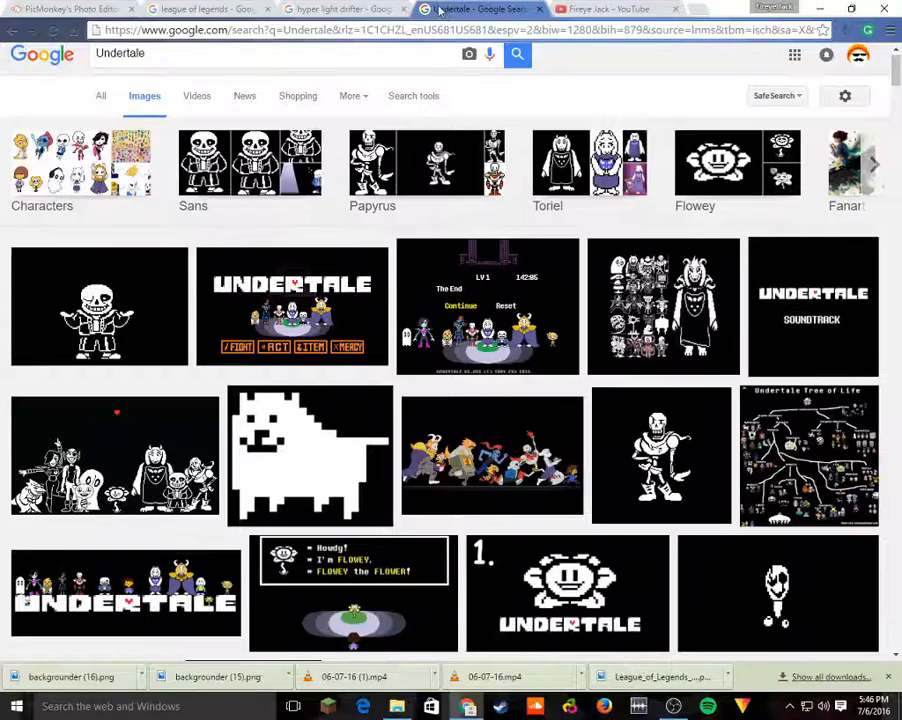
scroll(557, 455, "down", 3)
left_click(557, 455)
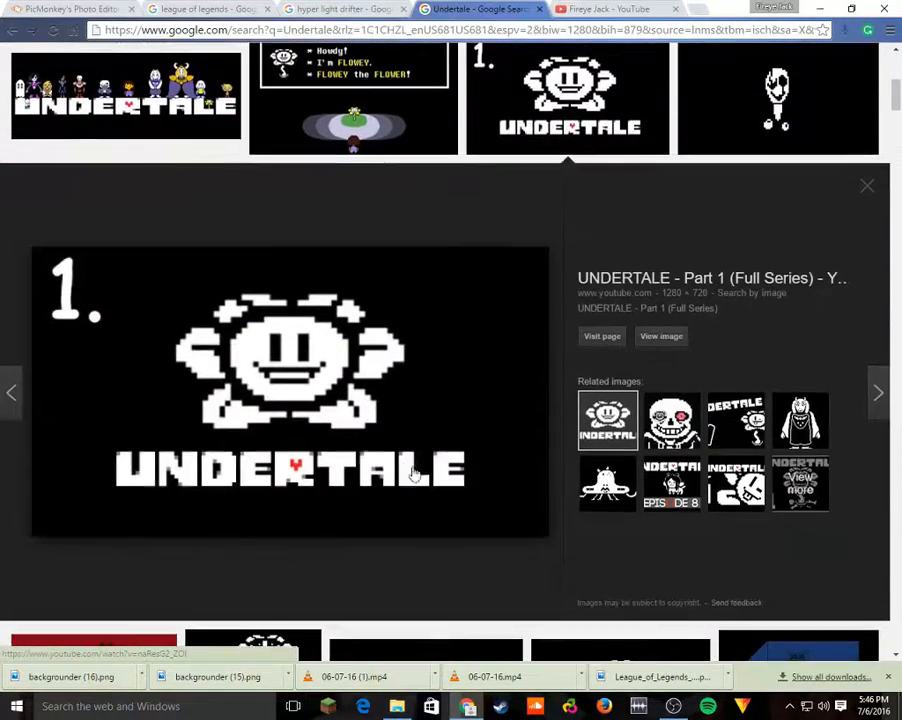
right_click(379, 456)
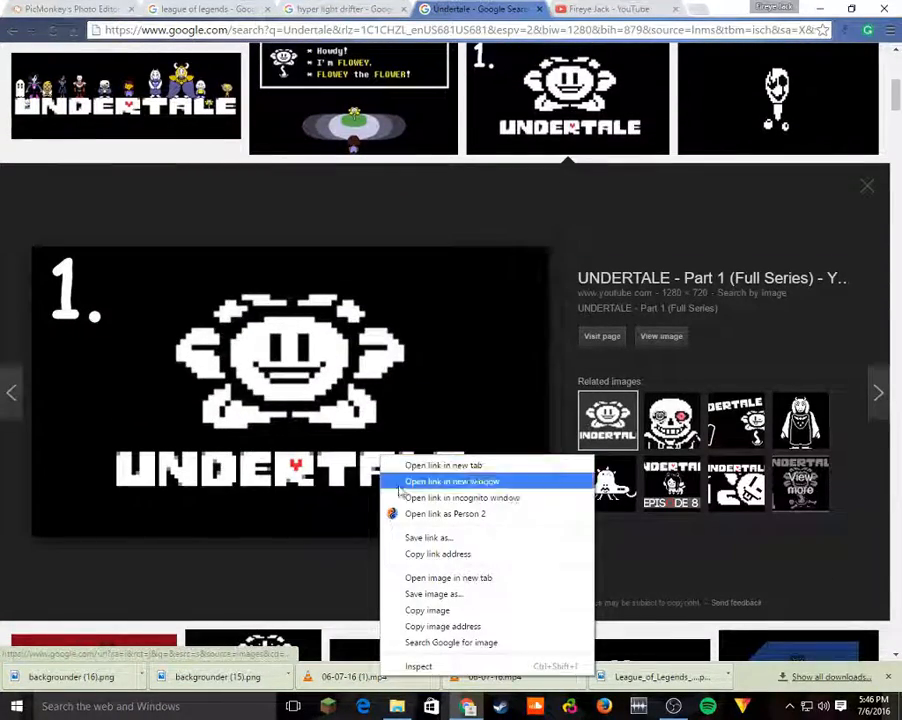
left_click(478, 603)
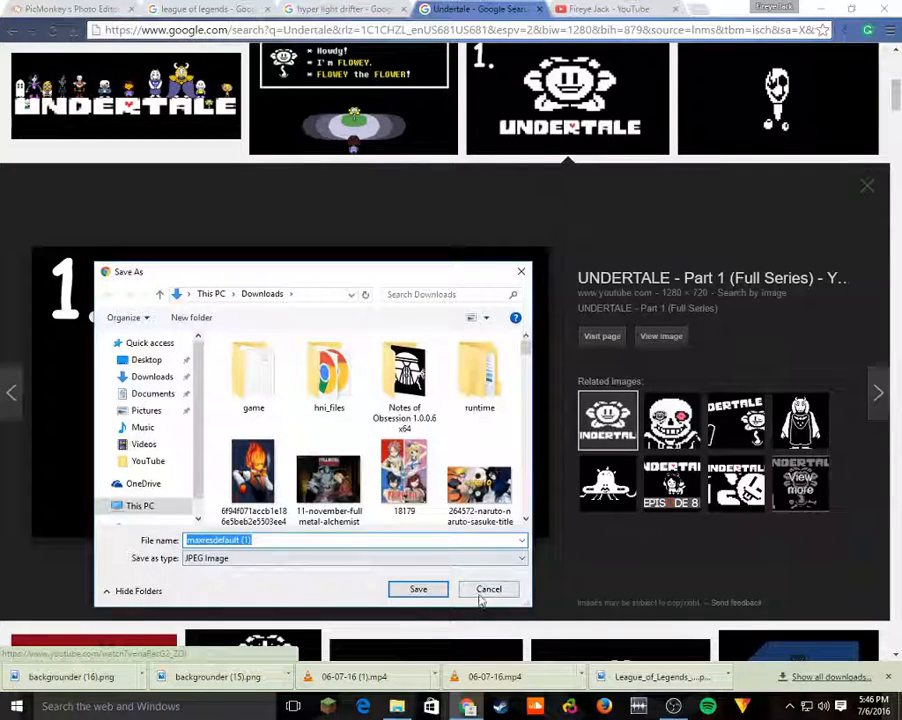
left_click(446, 590)
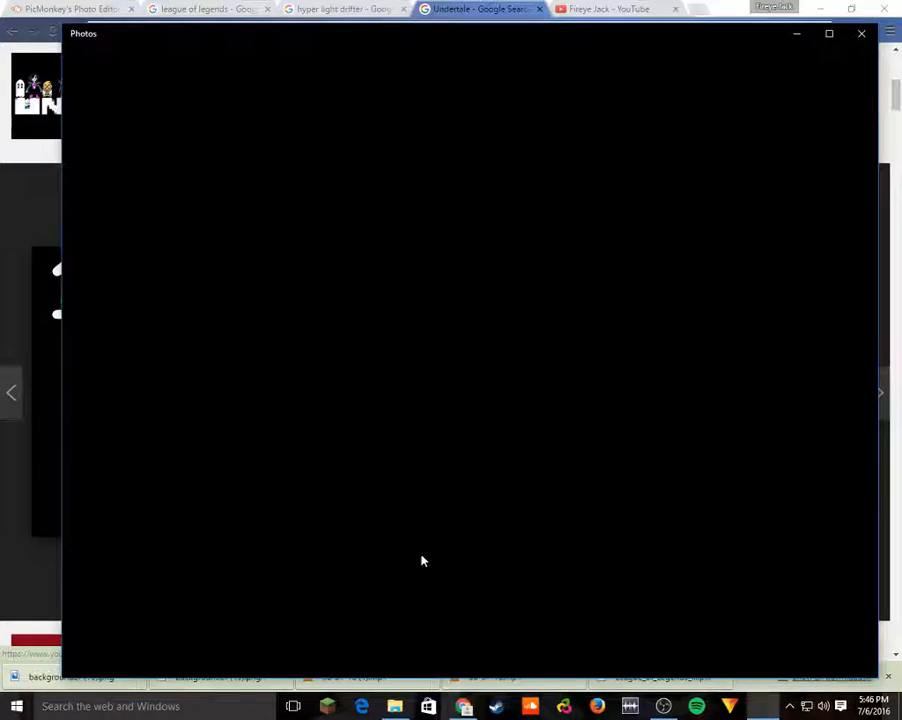
left_click(797, 35)
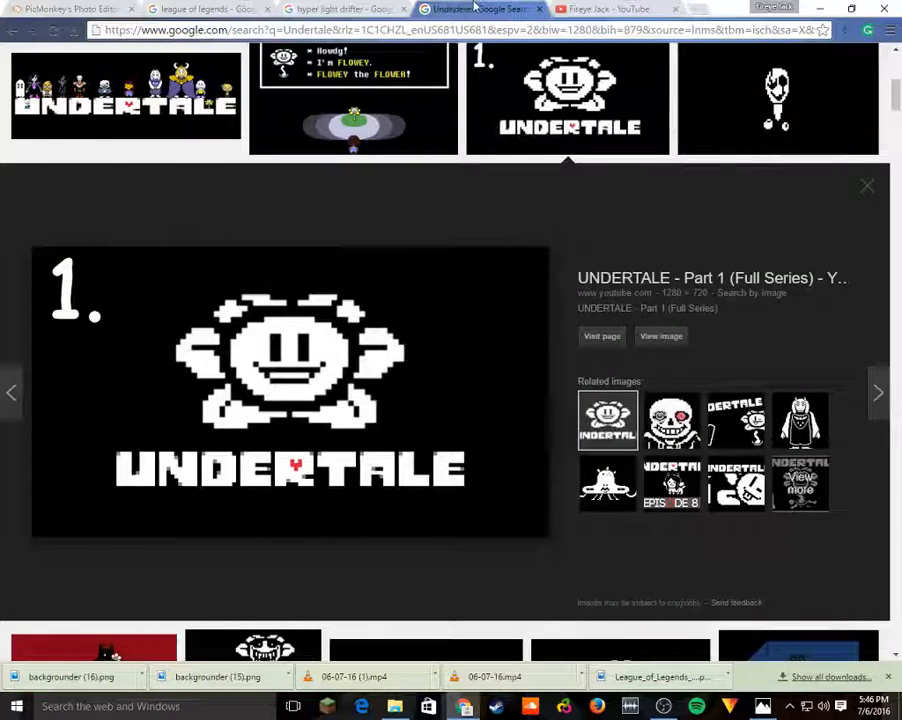
- Return to the PicMonkey editor and add the downloaded maxresdefault (1) image as an overlay of your own
left_click(340, 10)
left_click(72, 9)
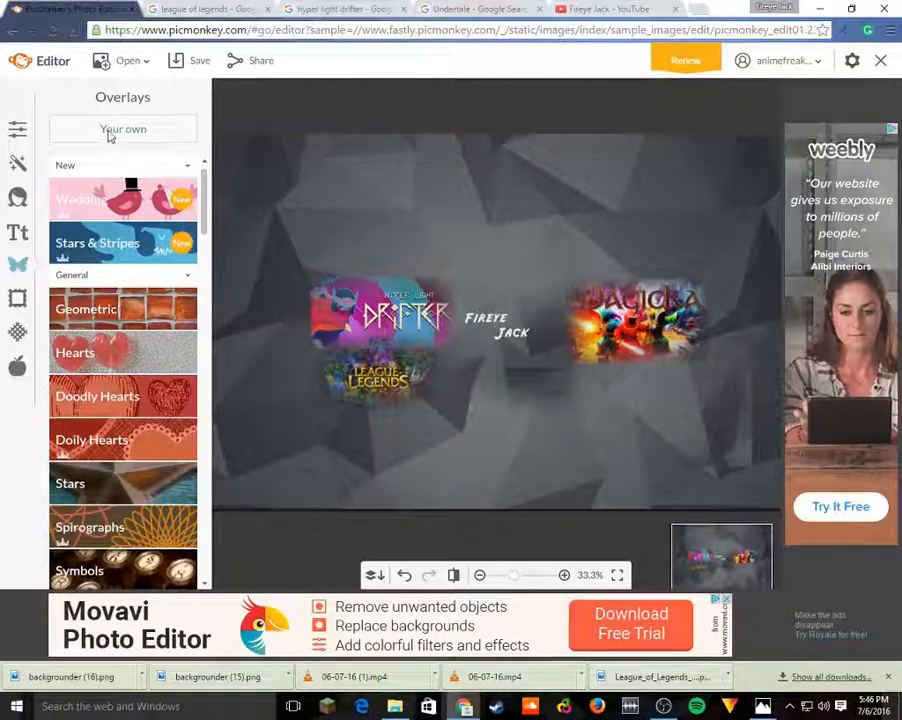
left_click(110, 137)
scroll(409, 487, "down", 4)
scroll(409, 487, "down", 12)
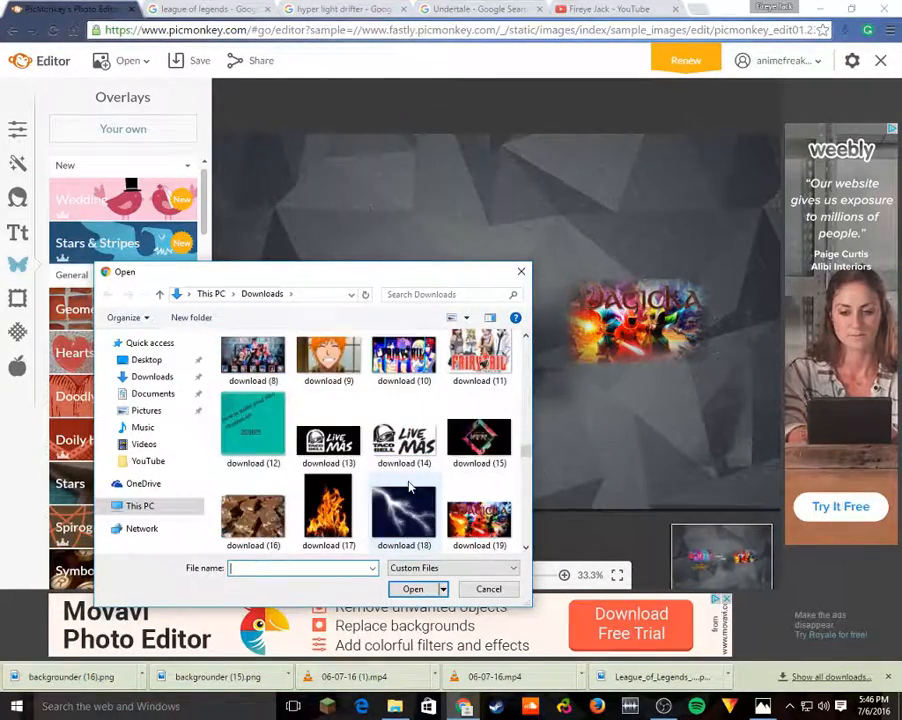
scroll(409, 487, "down", 2)
scroll(409, 487, "down", 5)
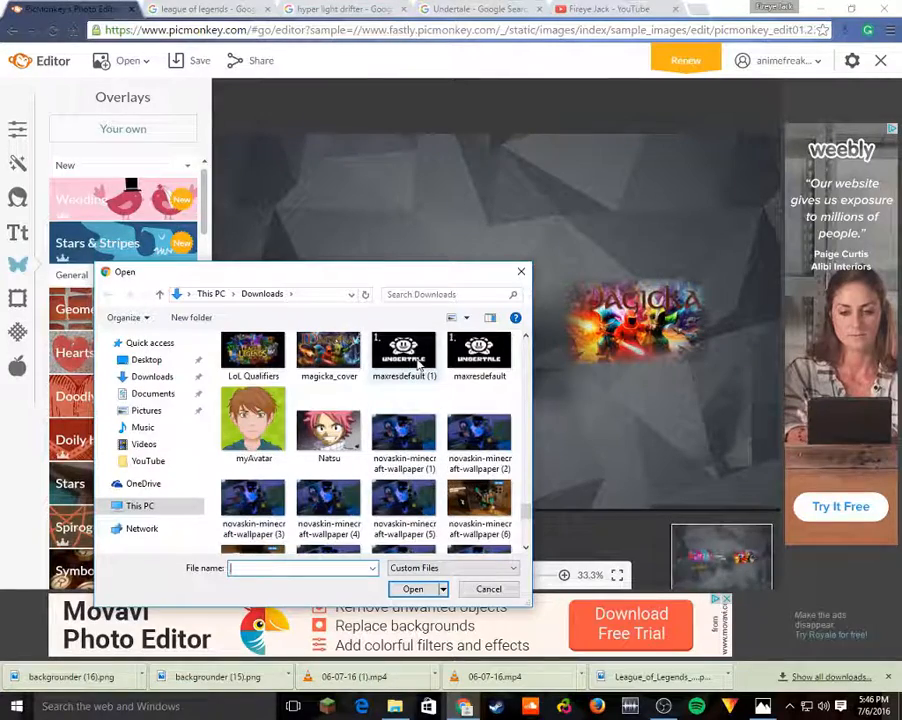
double_click(418, 367)
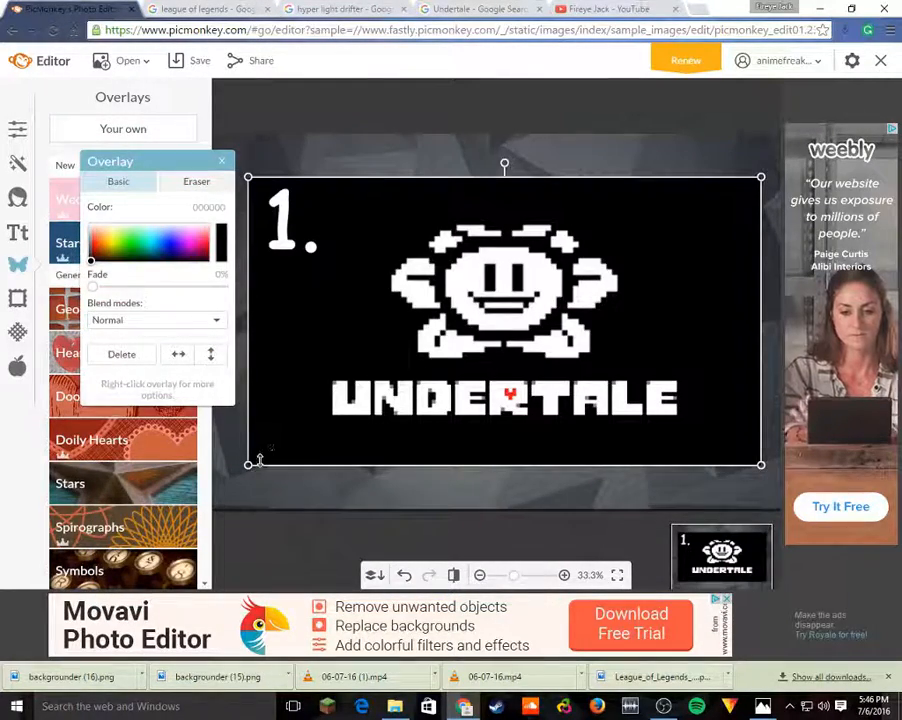
- Shrink the Undertale overlay to slightly narrower than the Magicka image and place it directly beneath that image
left_click_drag(248, 465, 552, 290)
left_click_drag(697, 199, 628, 378)
left_click(624, 385)
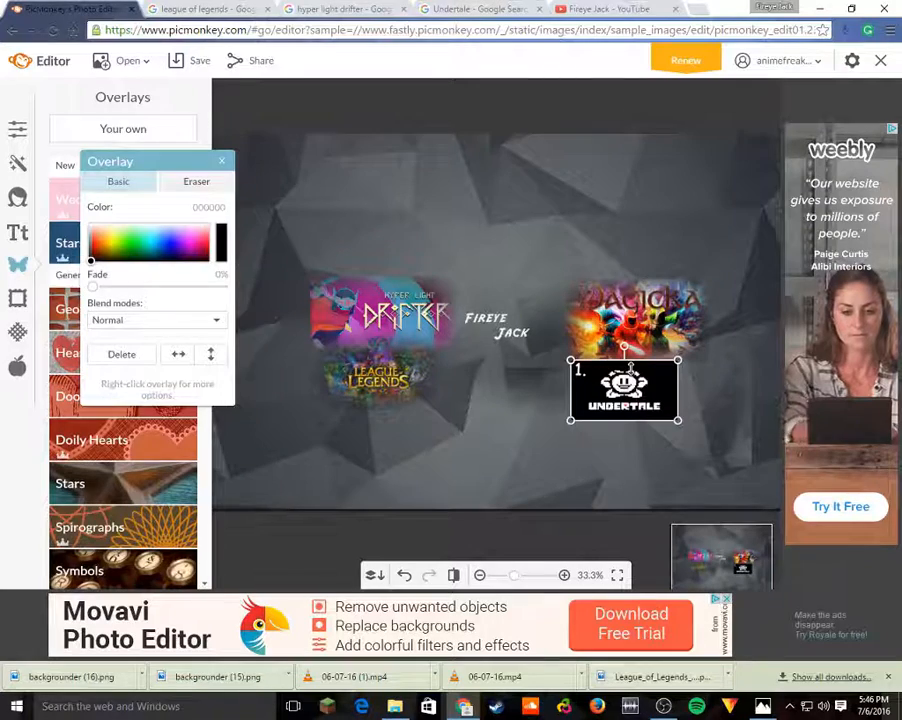
- Try to fade the upper part of the Undertale overlay with the eraser at size 100 and hardness 0
left_click(673, 243)
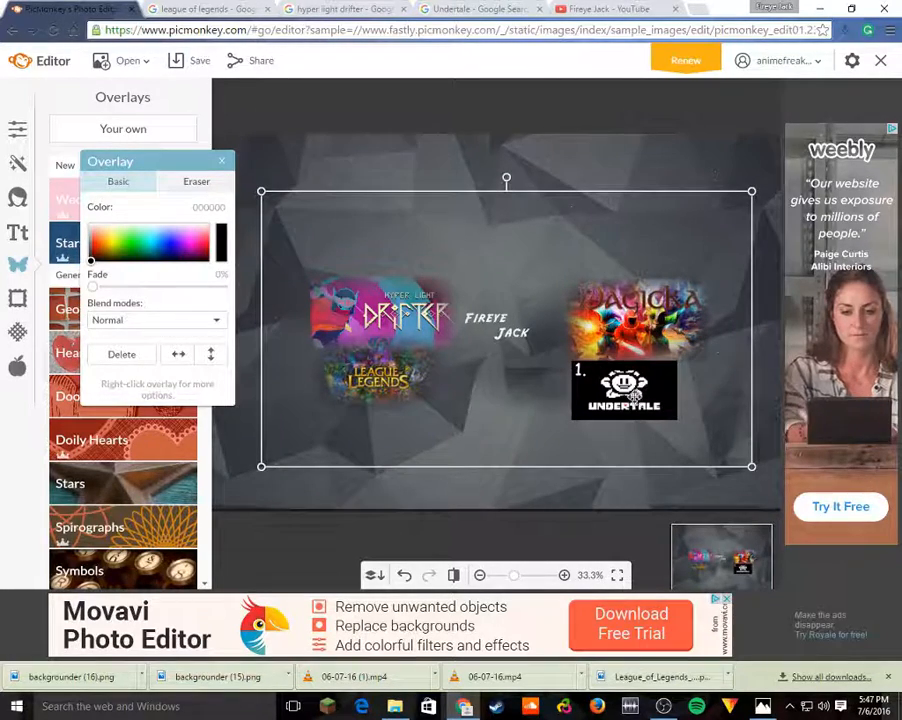
left_click(634, 407)
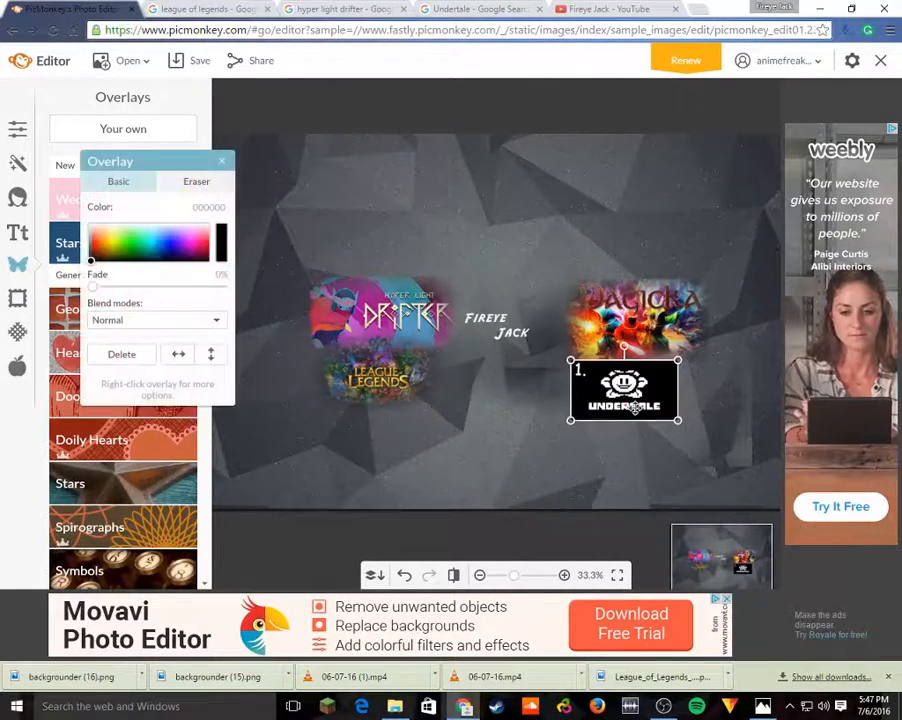
left_click(180, 183)
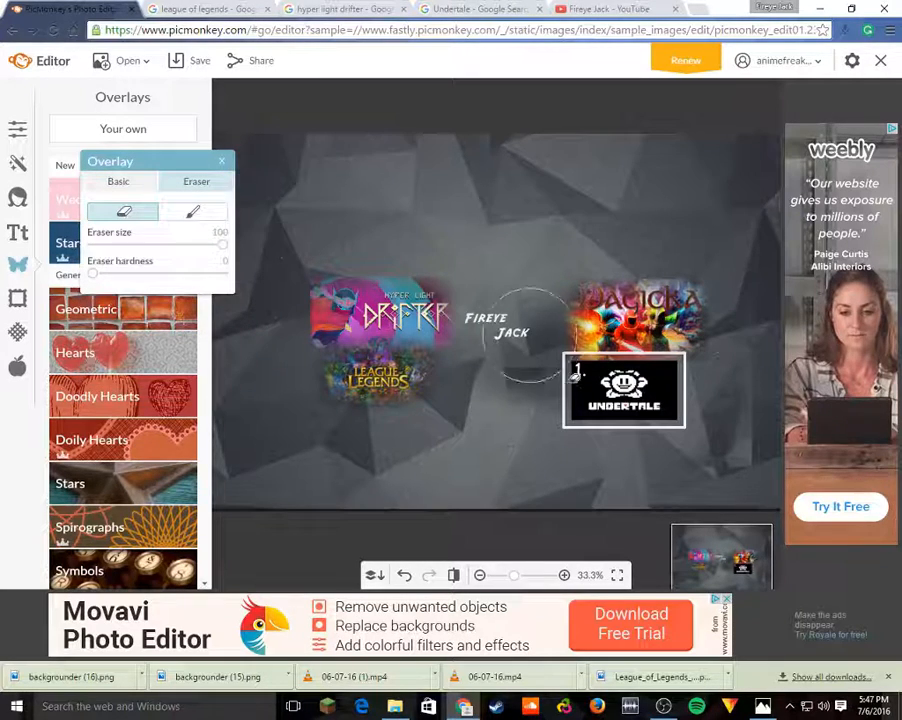
left_click_drag(553, 327, 599, 335)
mouse_move(692, 386)
left_mouse_down()
mouse_move(735, 392)
mouse_move(679, 396)
left_mouse_up()
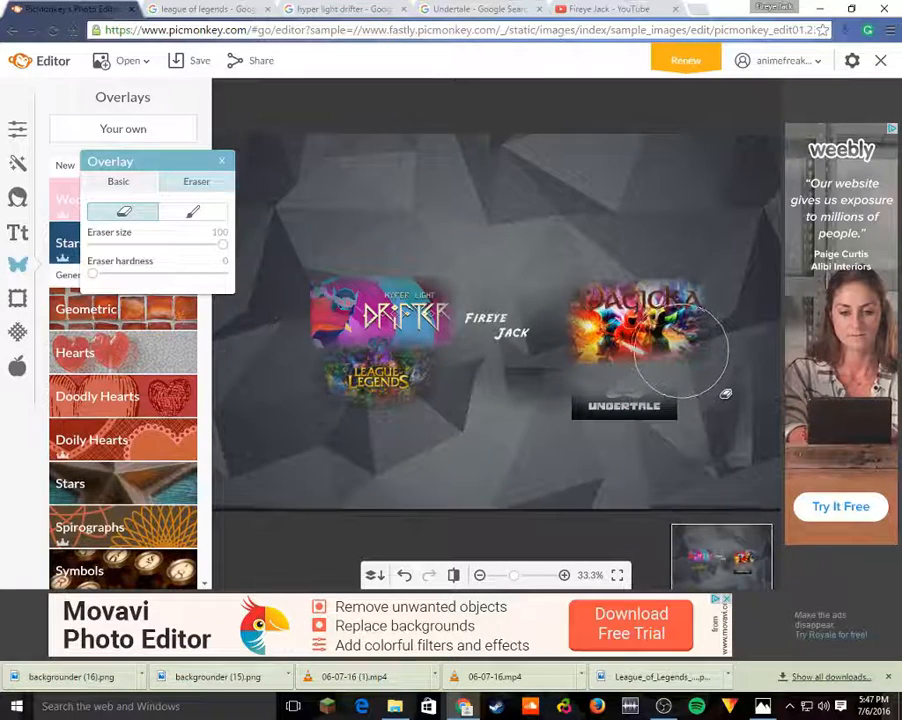
key("ctrl+z")
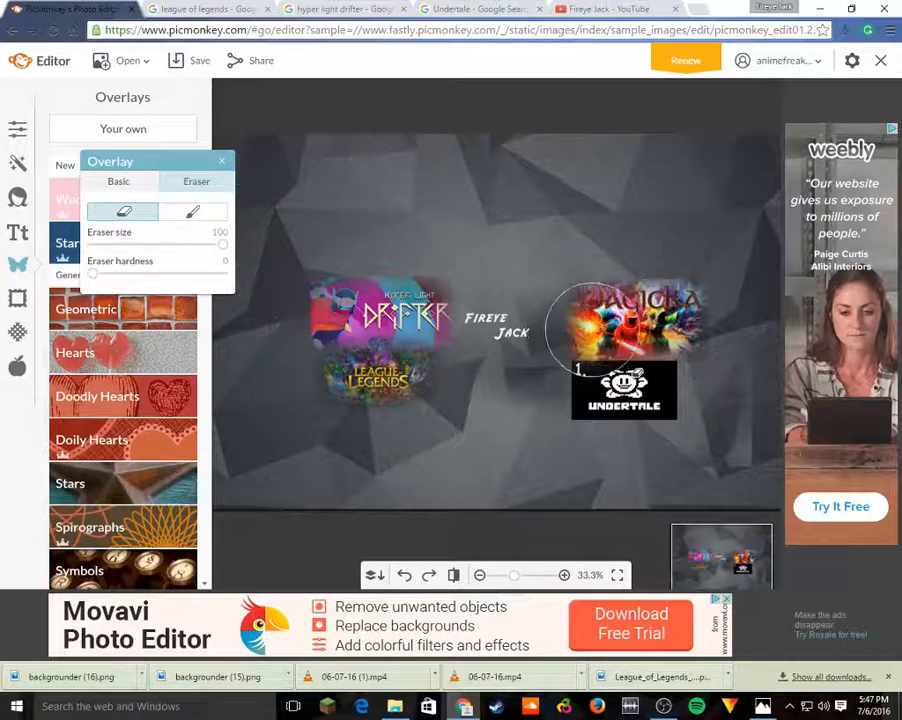
- Lightly fade the Undertale overlay's upper edge and move the overlay up so it overlaps the lower part of the Magicka image
mouse_move(648, 338)
left_mouse_down()
mouse_move(663, 342)
mouse_move(649, 362)
left_mouse_up()
left_click(577, 501)
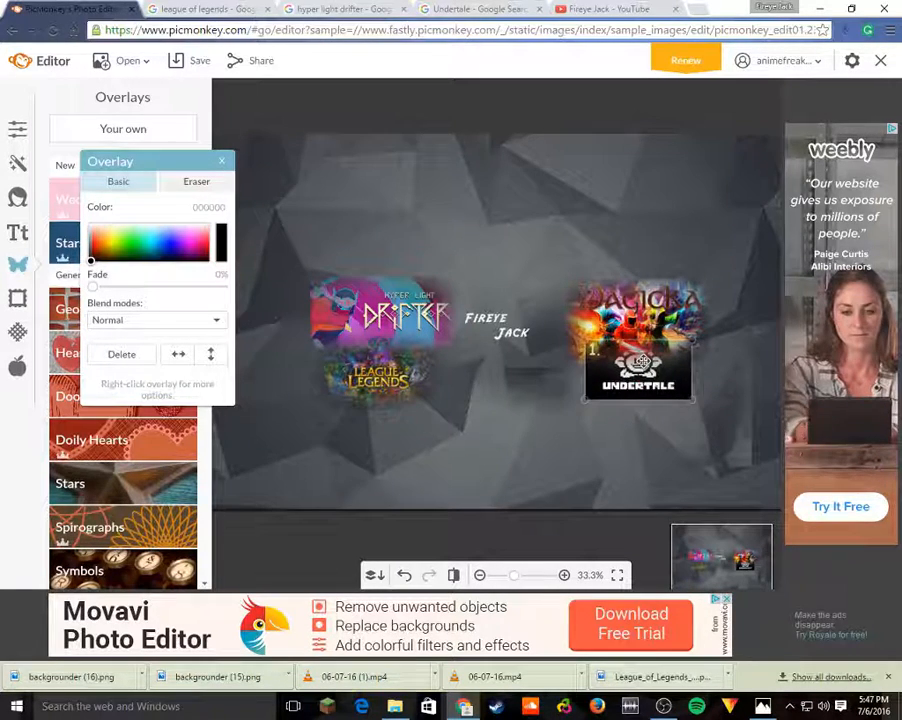
left_click(560, 451)
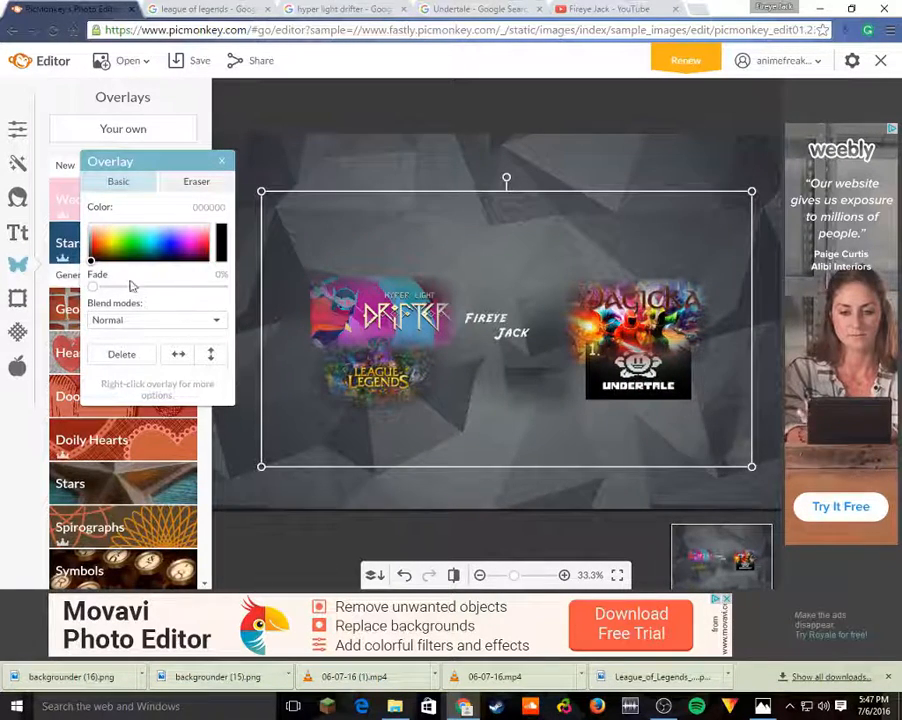
- Set the eraser size to 63 and try erasing around the "1." and flower of the Undertale image
left_click(192, 182)
left_click_drag(196, 248, 175, 252)
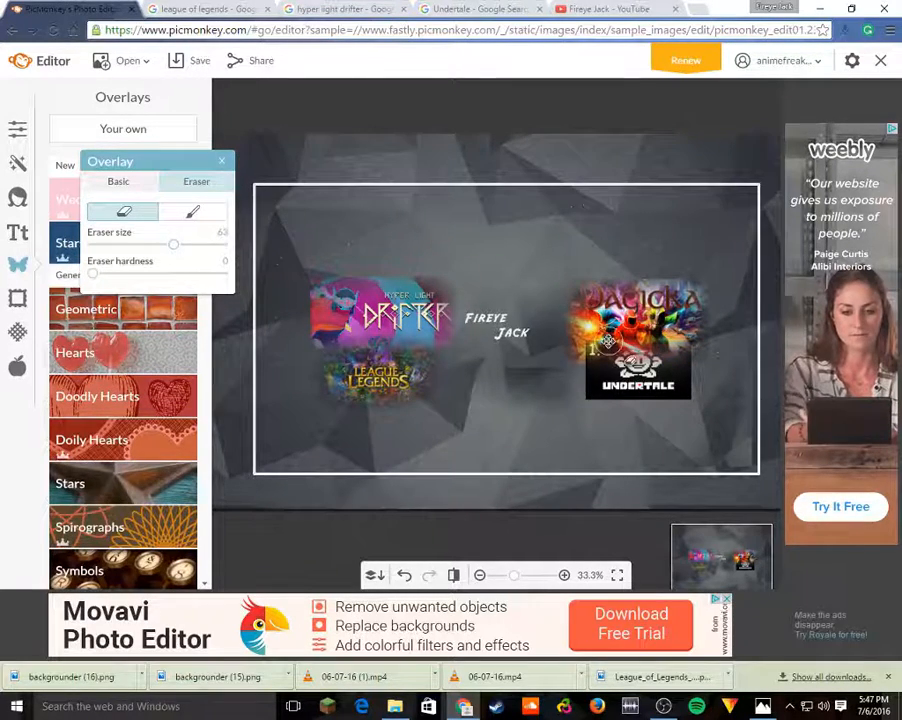
left_click_drag(593, 348, 588, 350)
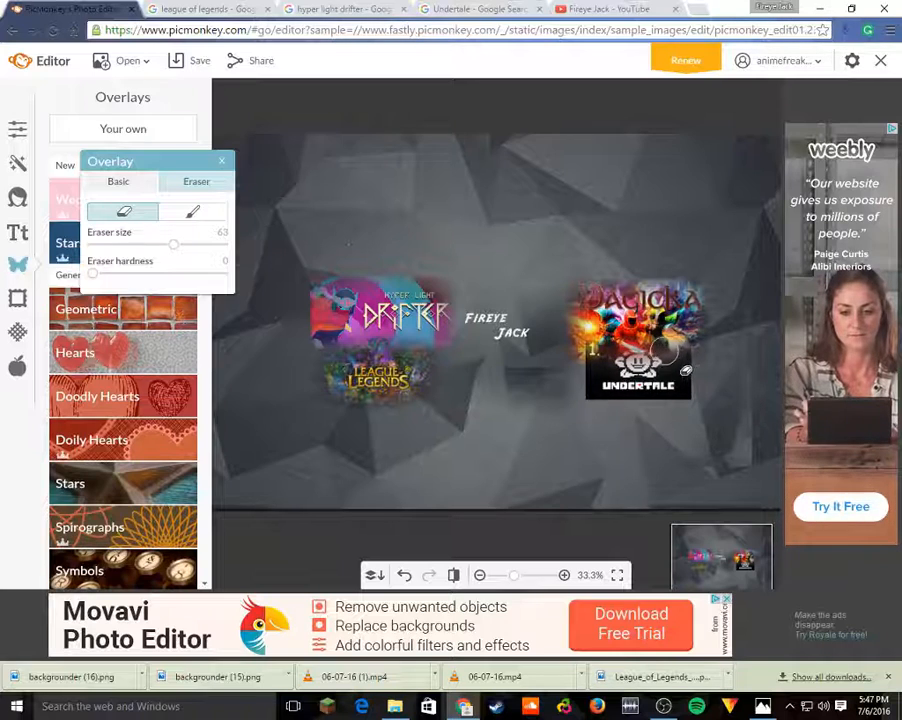
left_click_drag(640, 375, 636, 383)
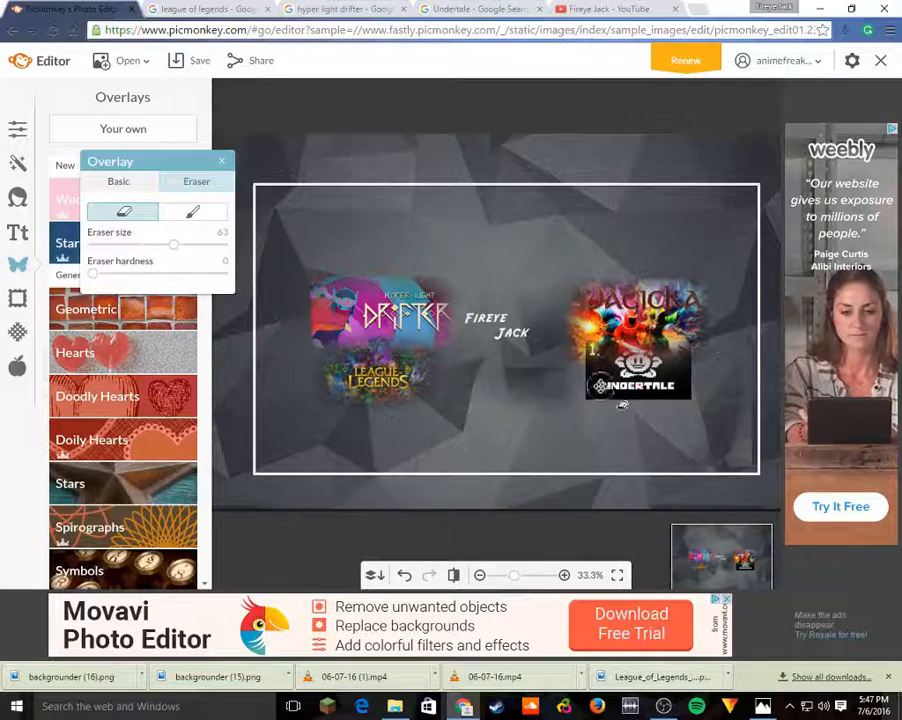
- Select the Undertale overlay and erase its "1." and flower, keeping only the title strip
left_click(570, 507)
left_click(638, 370)
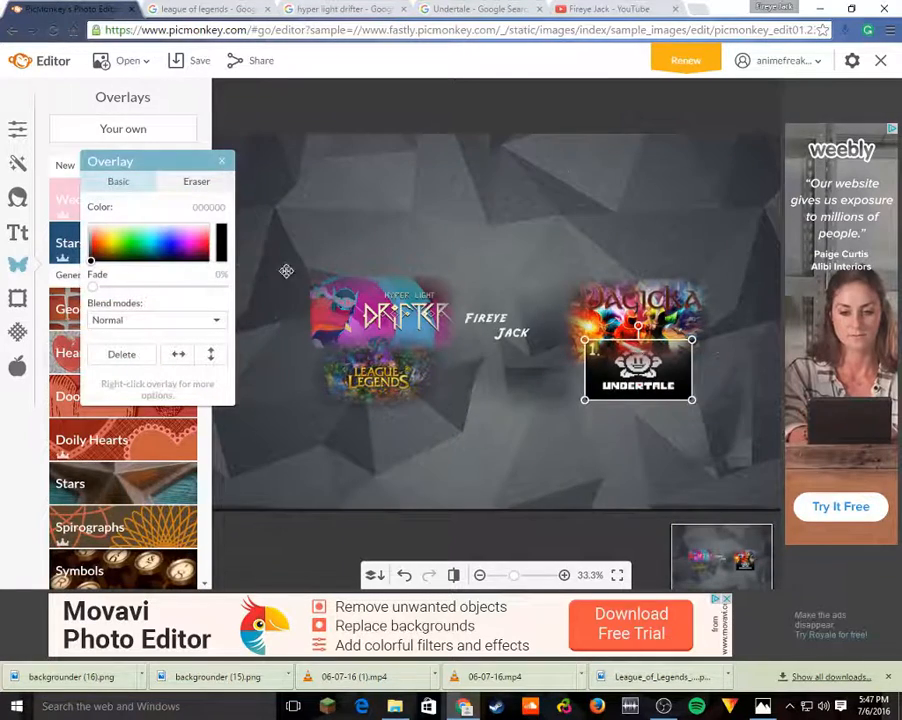
left_click(196, 181)
mouse_move(598, 348)
left_mouse_down()
mouse_move(627, 366)
mouse_move(670, 364)
left_mouse_up()
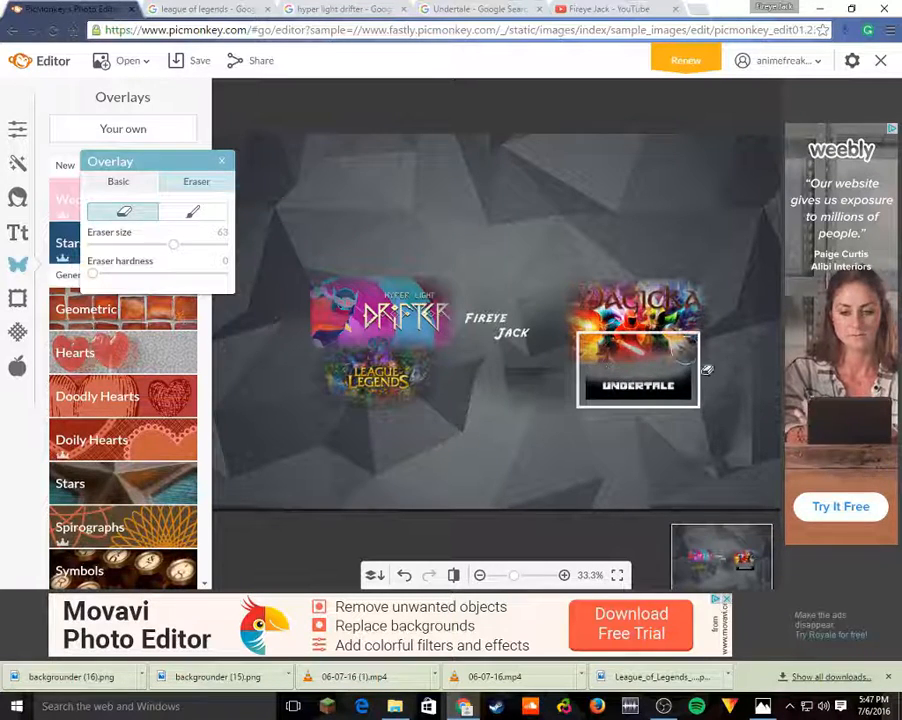
left_click(675, 440)
- Enlarge the Undertale overlay slightly, position its title strip centered just beneath the Magicka image, and deselect
left_click(633, 386)
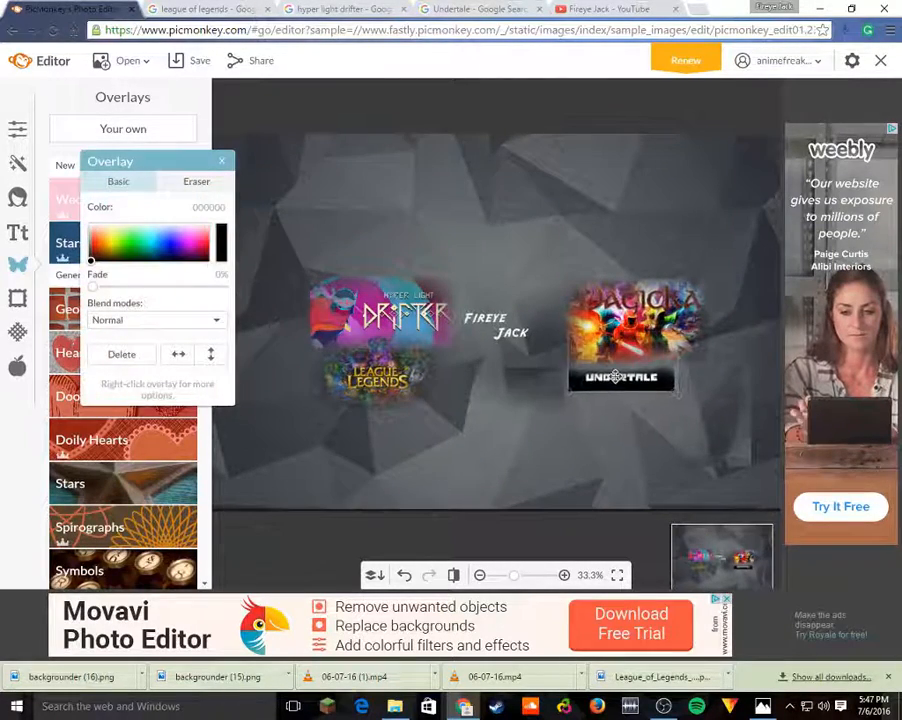
left_click_drag(673, 385, 684, 393)
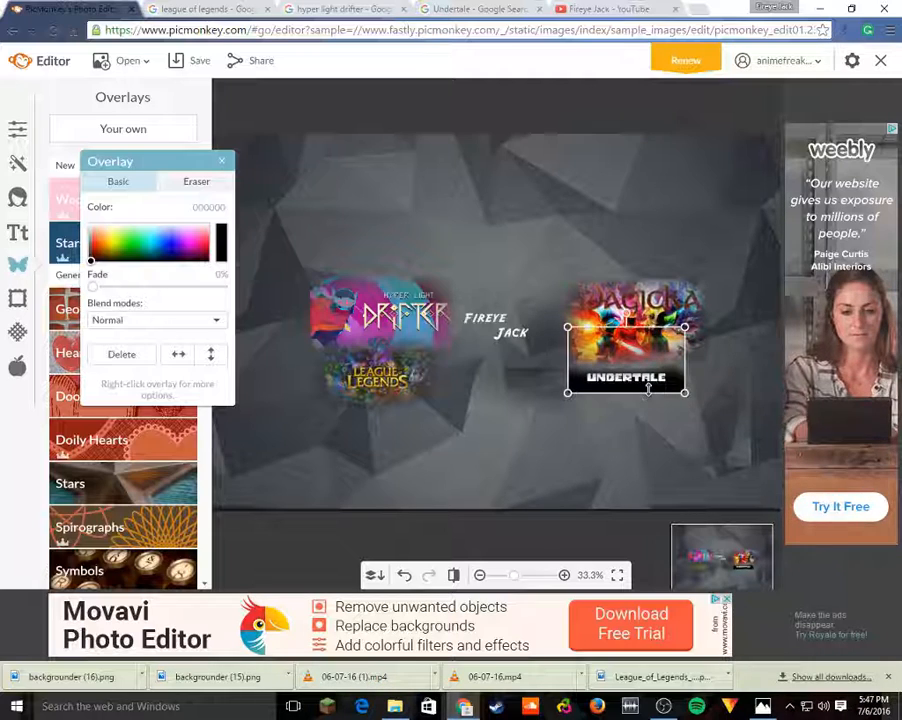
left_click(640, 407)
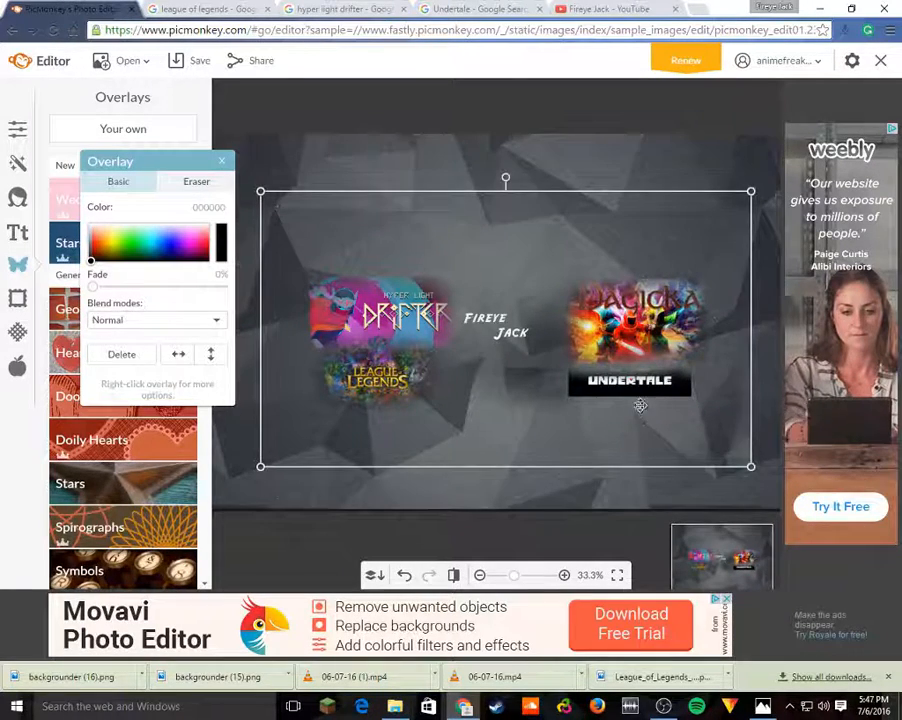
left_click(626, 392)
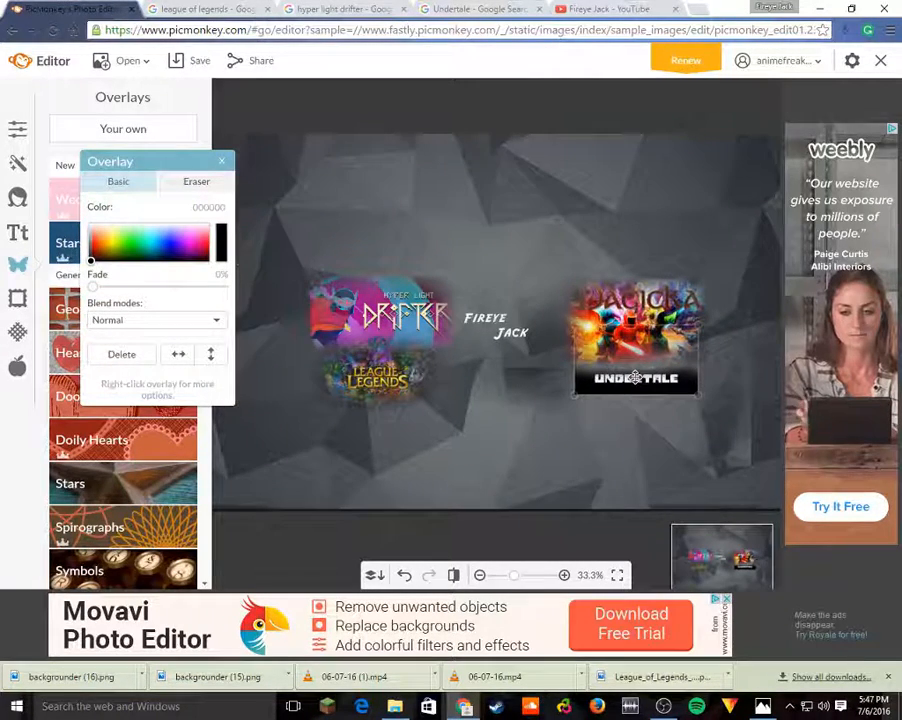
left_click(617, 437)
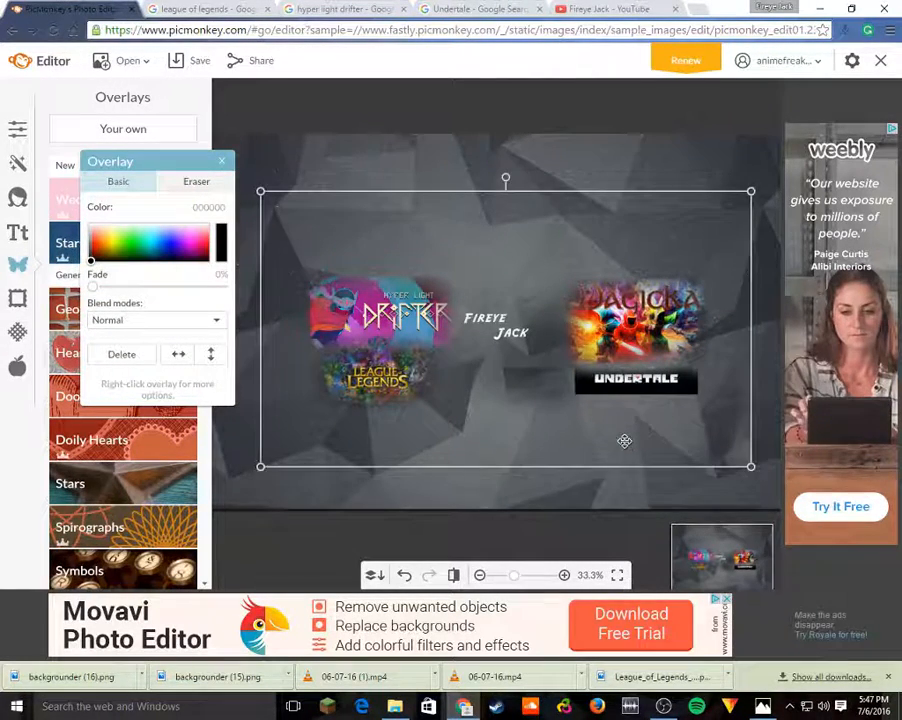
left_click(498, 528)
- Try to soften the lower edge of the Undertale title strip with the size 63 eraser
left_click(638, 385)
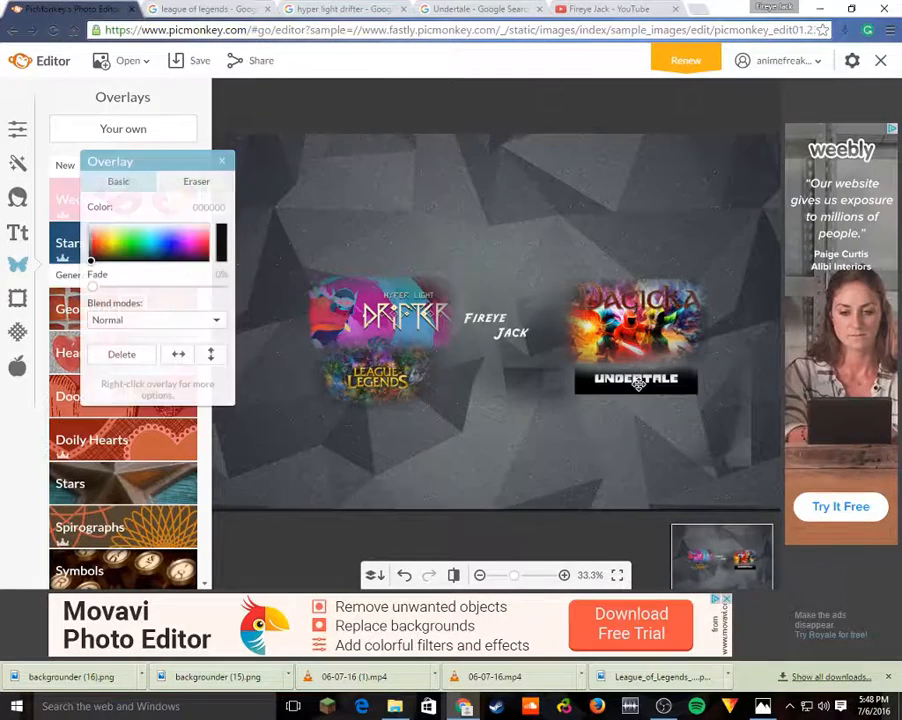
left_click(196, 181)
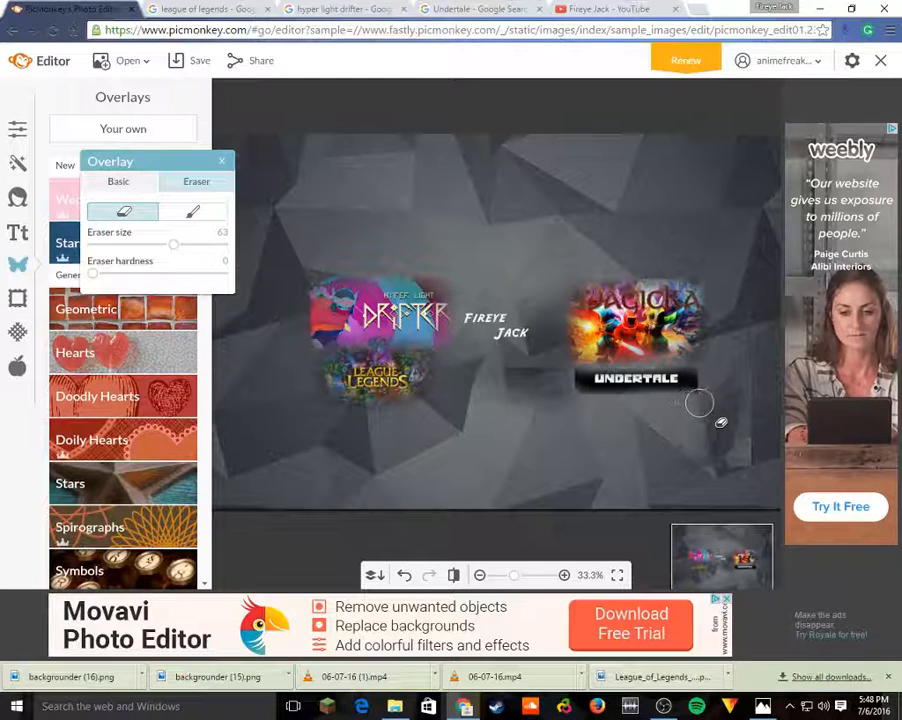
left_click(706, 411)
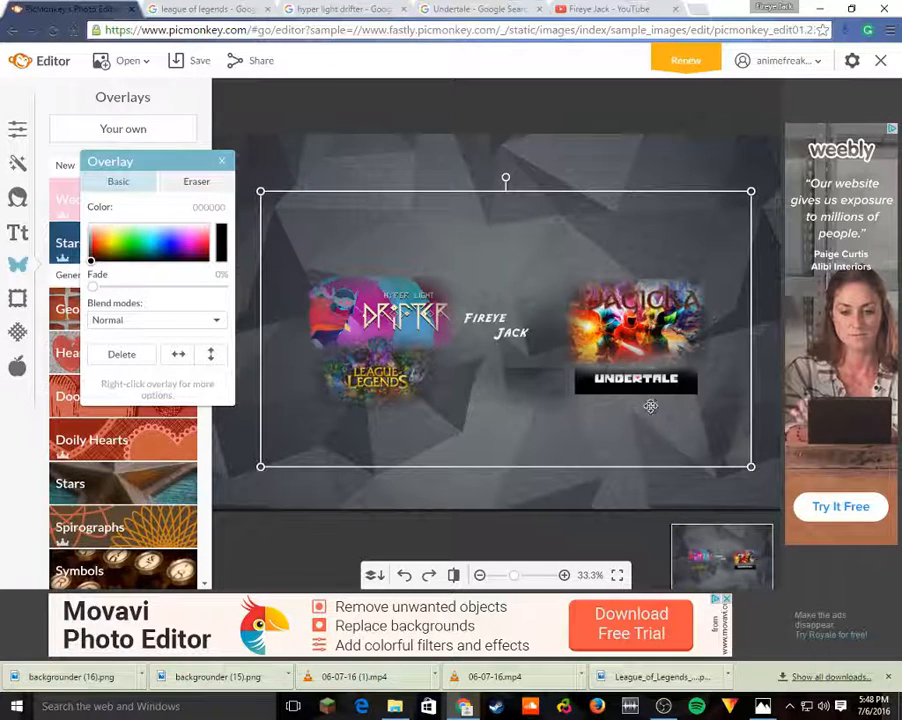
left_click(197, 183)
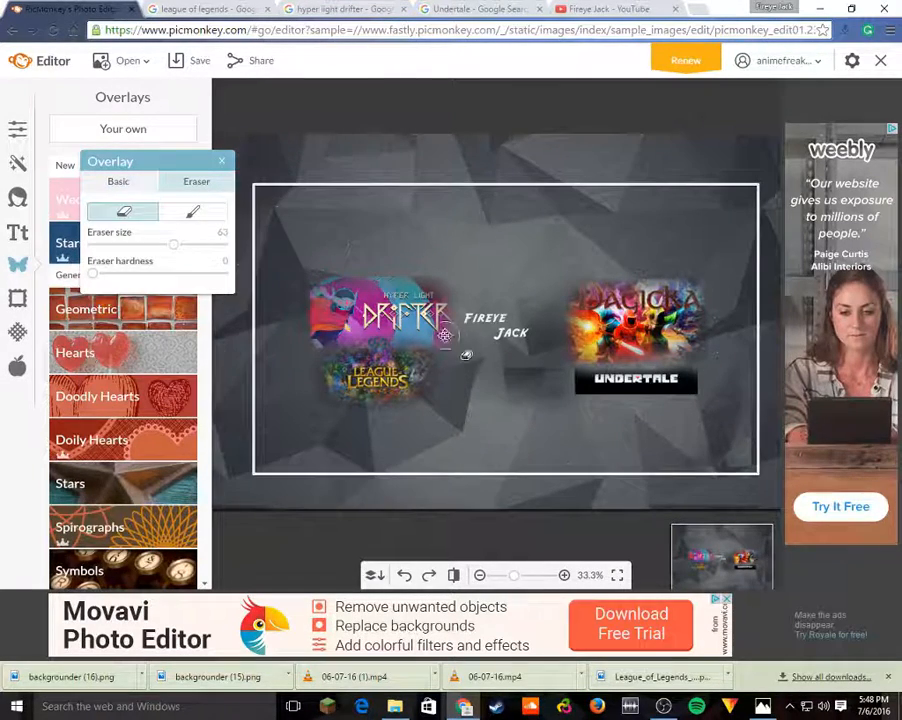
left_click(578, 402)
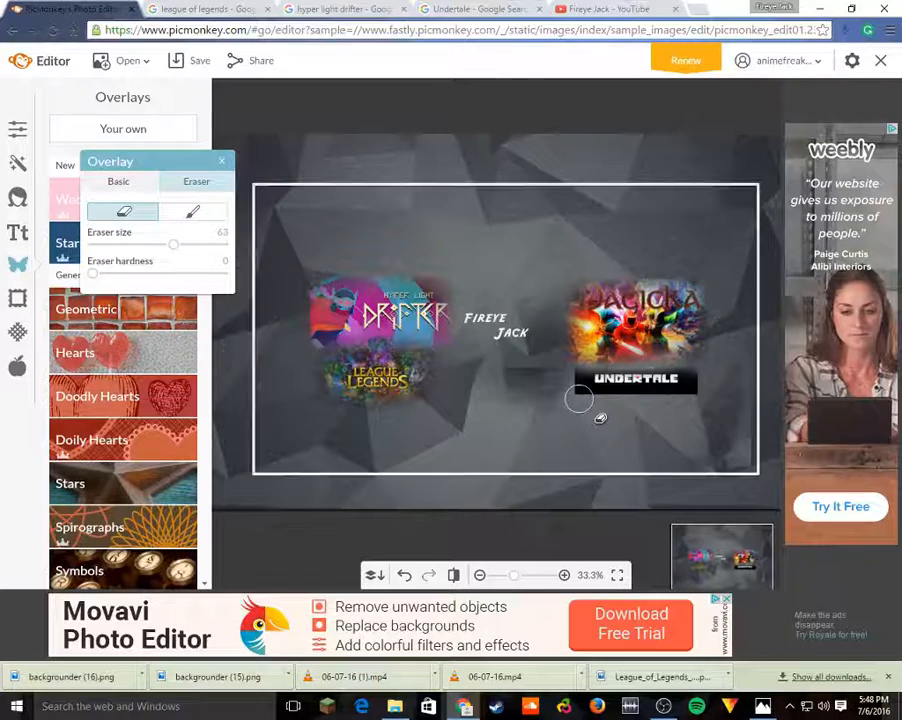
- Reselect the Undertale overlay and soften the title strip's lower edge and corners with the eraser at size 63, hardness 0
left_click(584, 524)
left_click(638, 400)
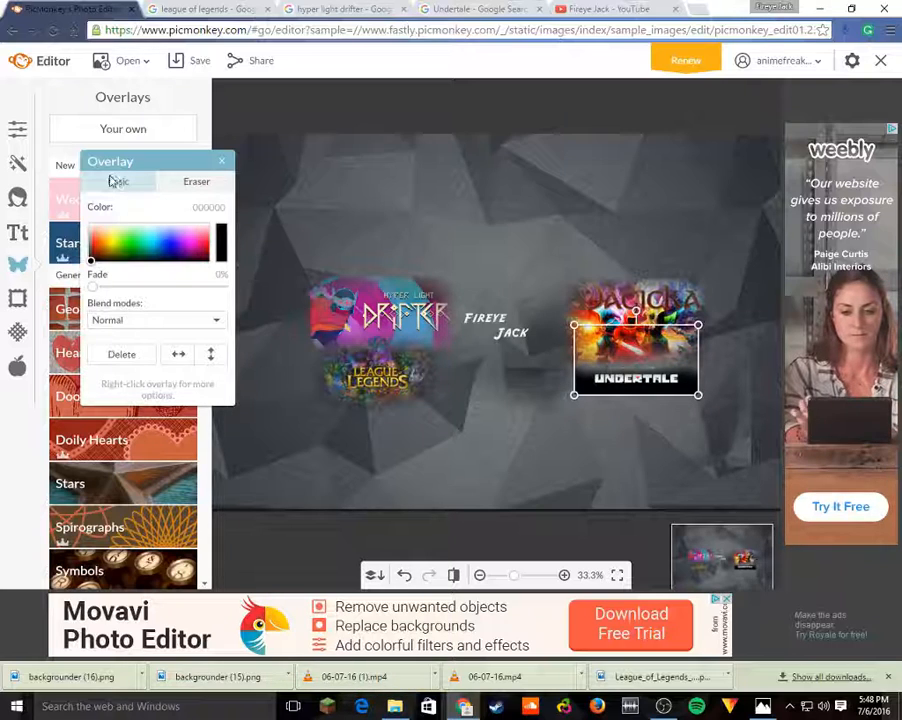
left_click(196, 182)
left_click_drag(563, 402, 586, 404)
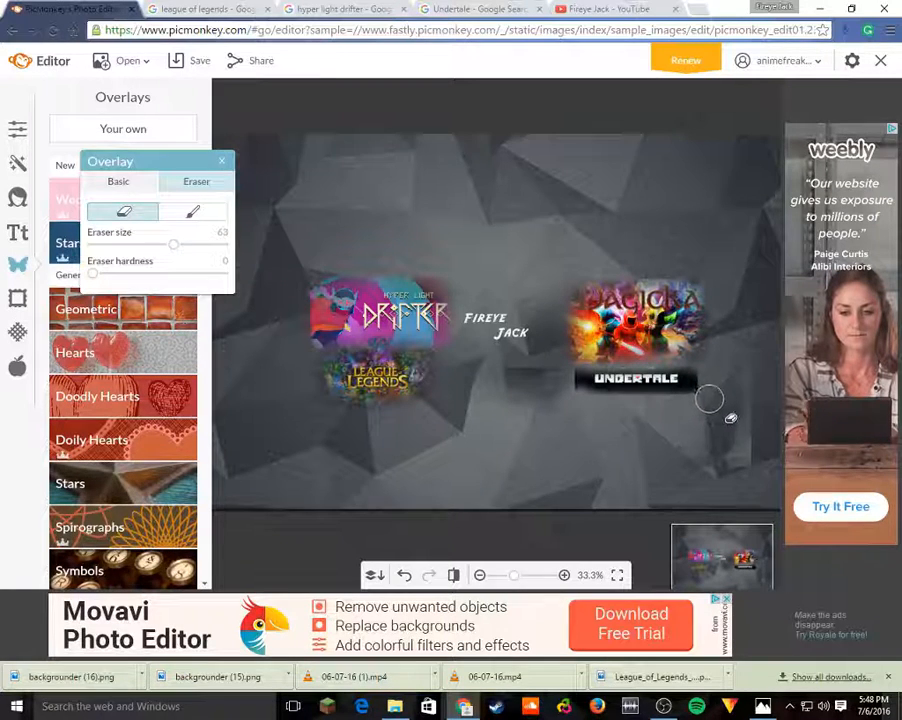
- Reselect the Undertale overlay, soften the left edge of its title strip with the size 63, hardness 0 eraser, and deselect
left_click(662, 462)
left_click(649, 381)
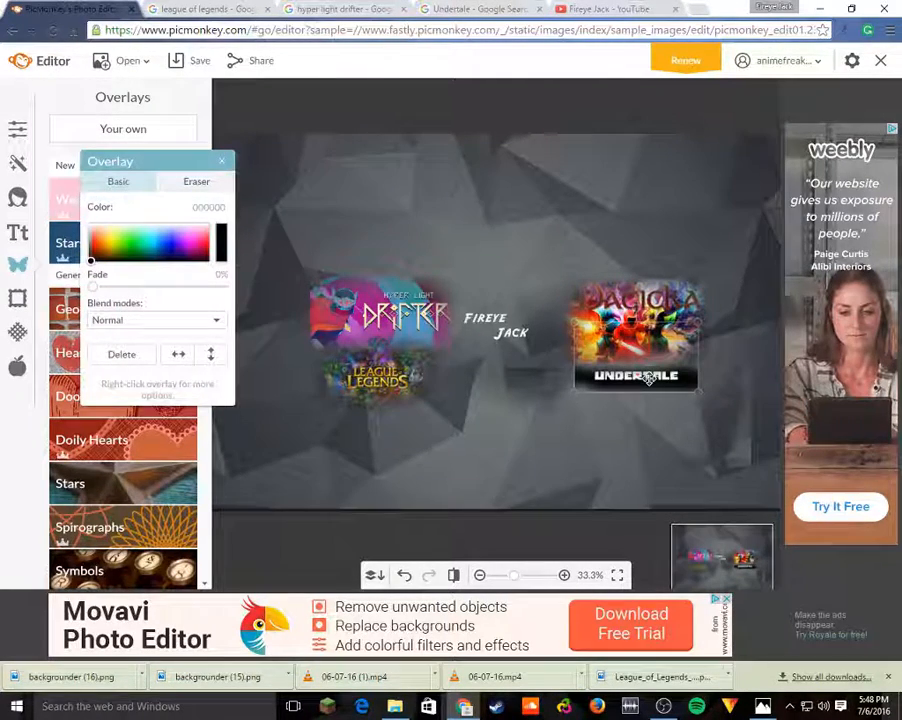
left_click(196, 181)
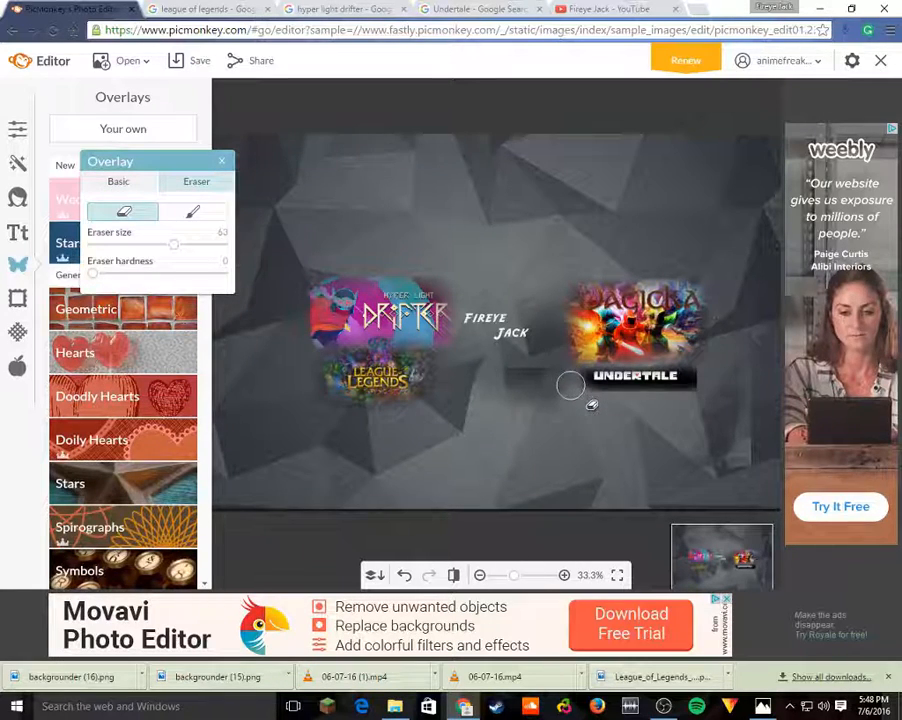
left_click(530, 474)
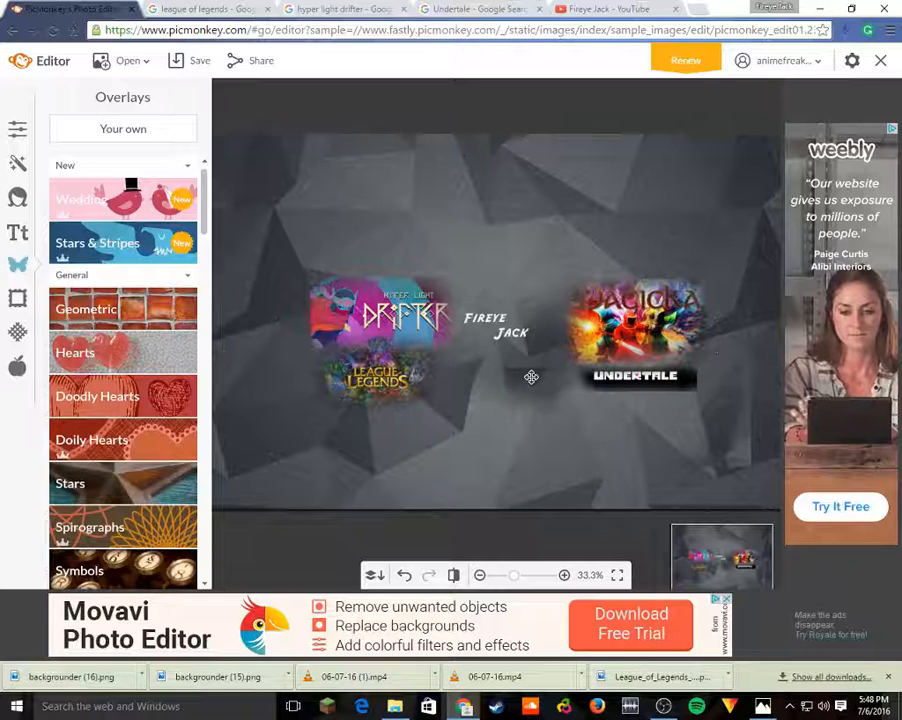
- Nudge the channel name overlay slightly upward between the game images and deselect it
left_click(497, 328)
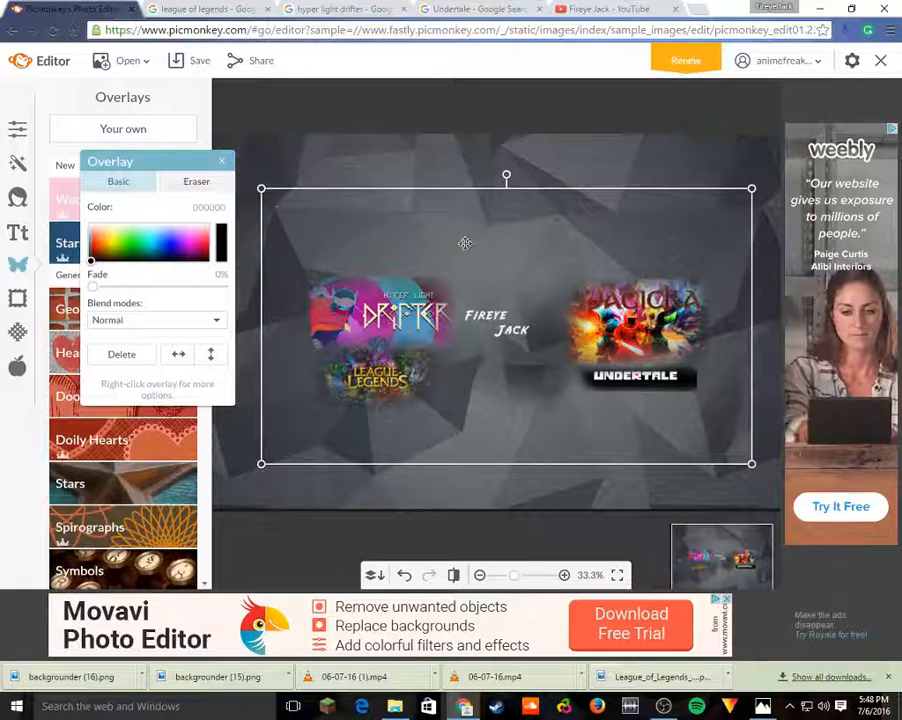
left_click(425, 155)
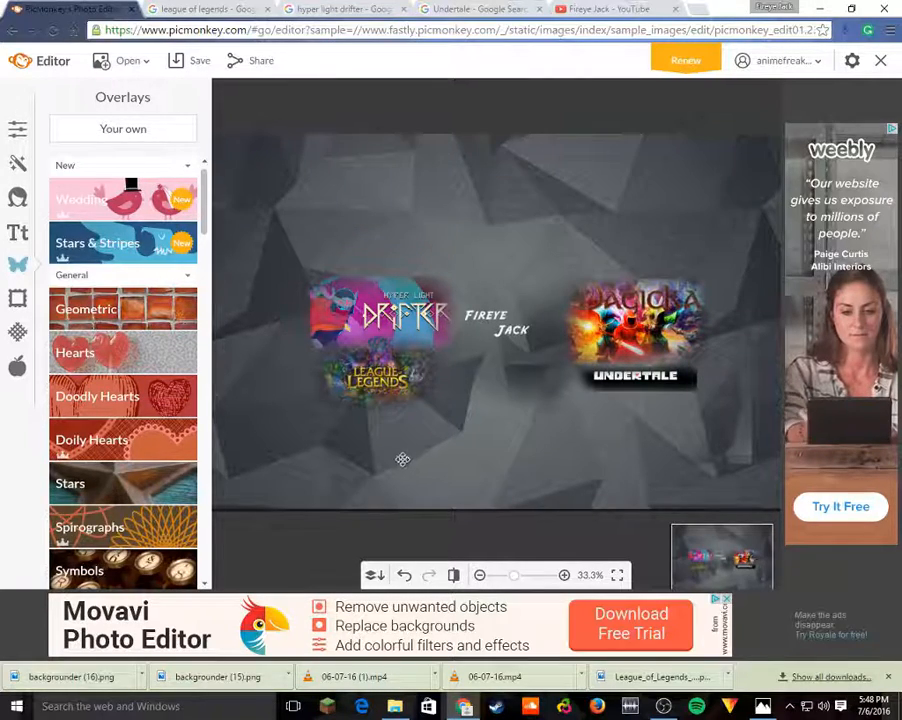
- Search the Downloads folder for "channelart", view channelart7.jpg as an earlier example, and return to the PicMonkey editor
left_click(396, 707)
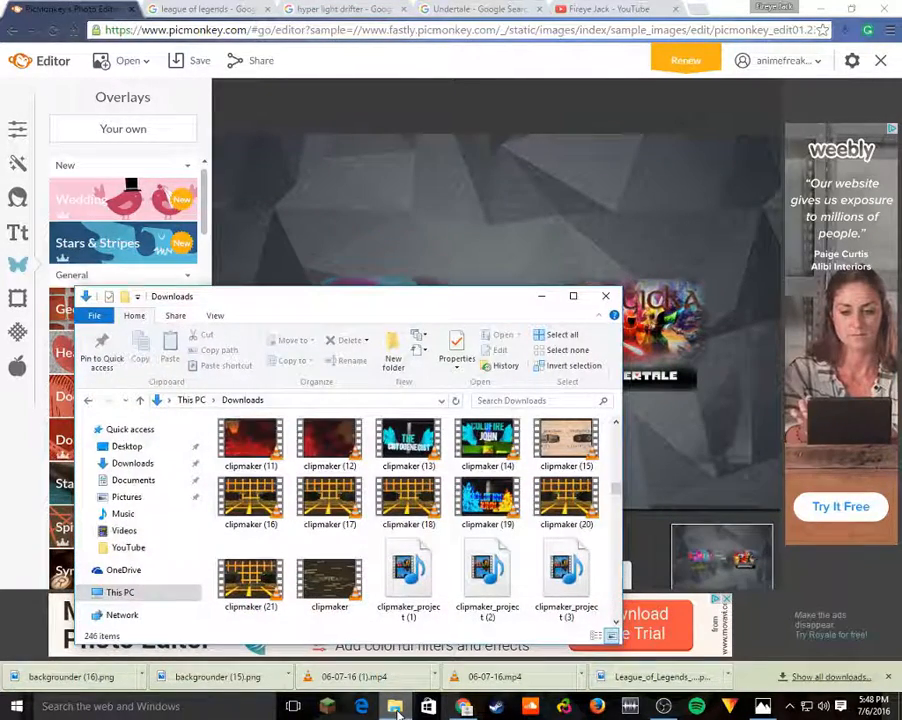
scroll(421, 549, "down", 3)
scroll(421, 549, "down", 10)
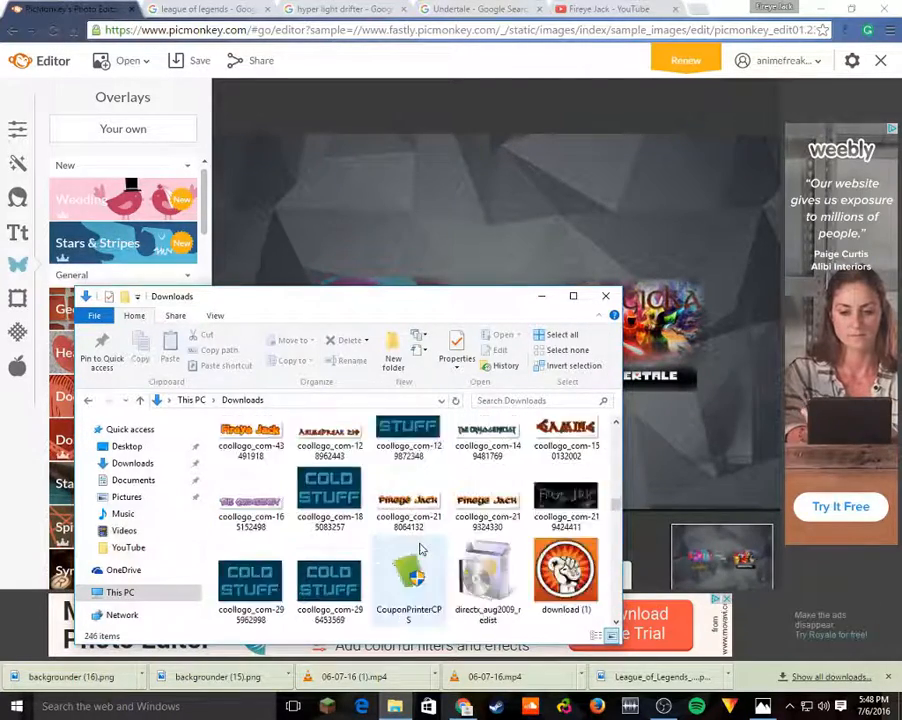
scroll(421, 549, "down", 8)
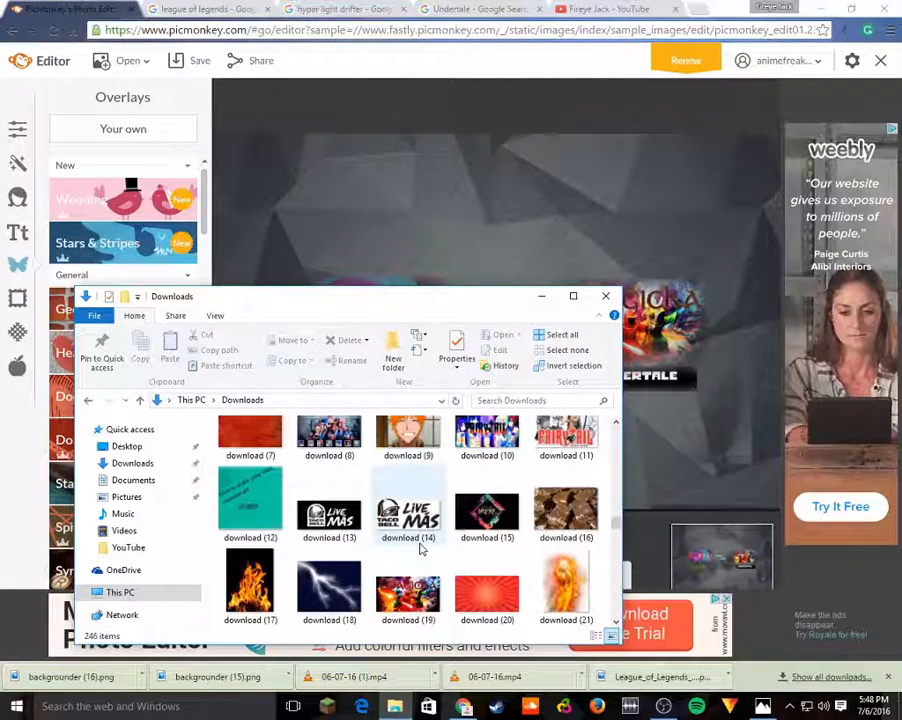
scroll(421, 549, "down", 10)
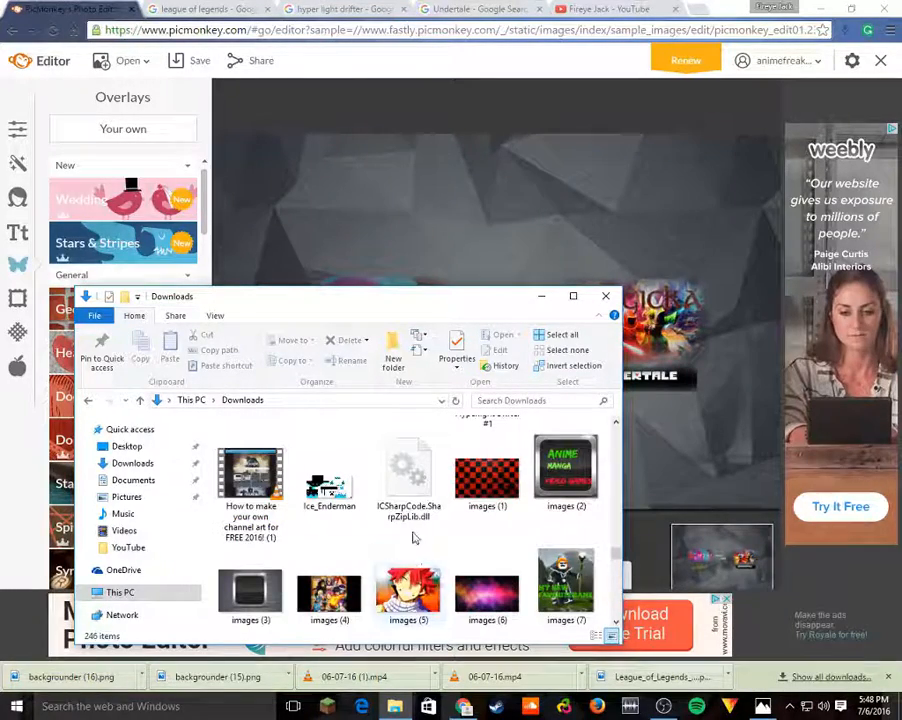
scroll(415, 540, "up", 6)
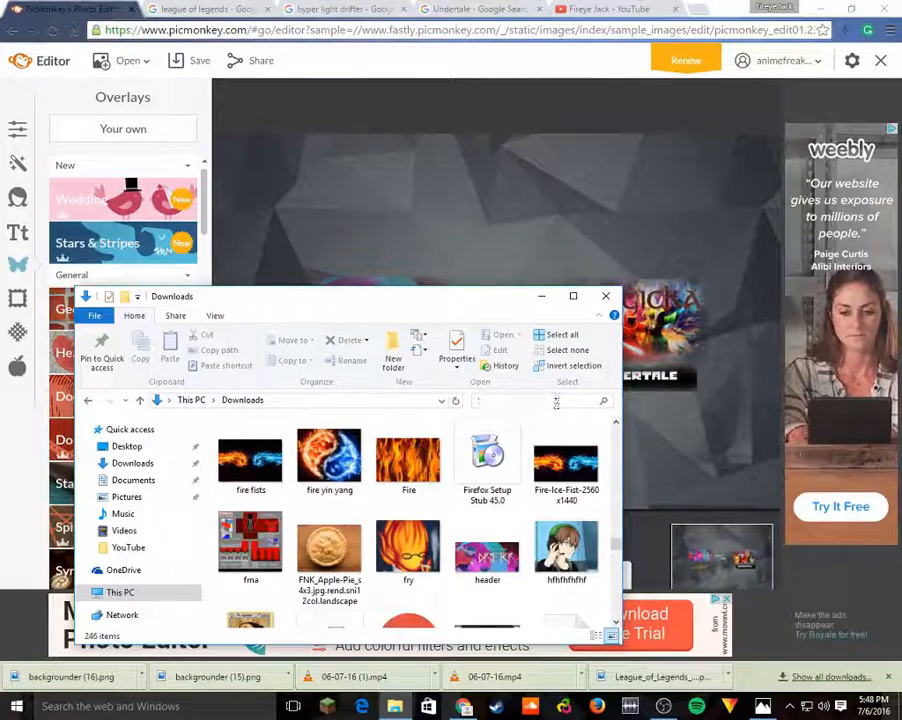
left_click(530, 400)
type("channelart")
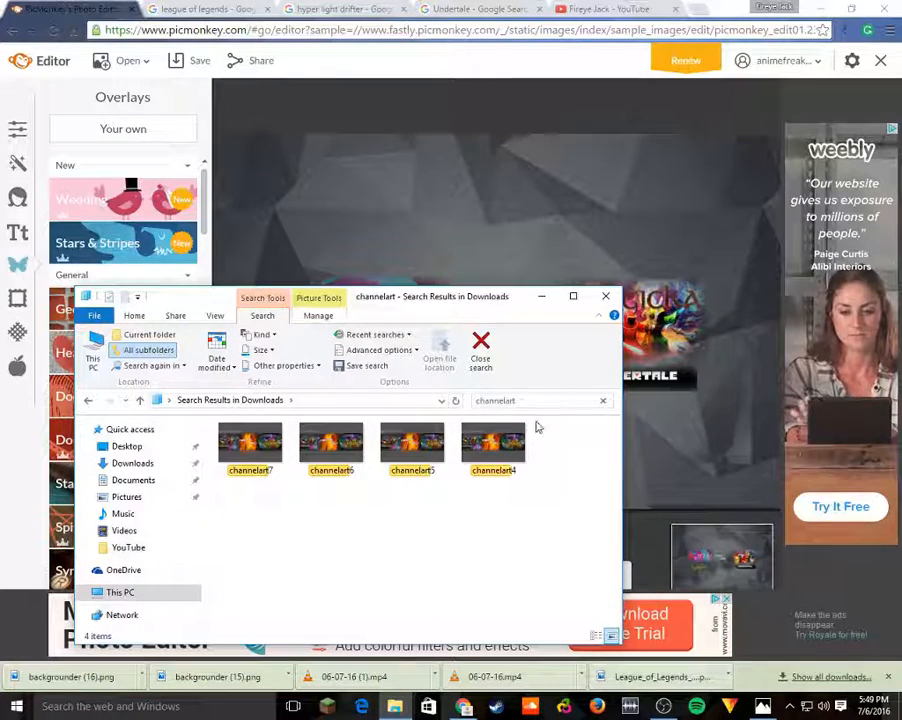
double_click(252, 446)
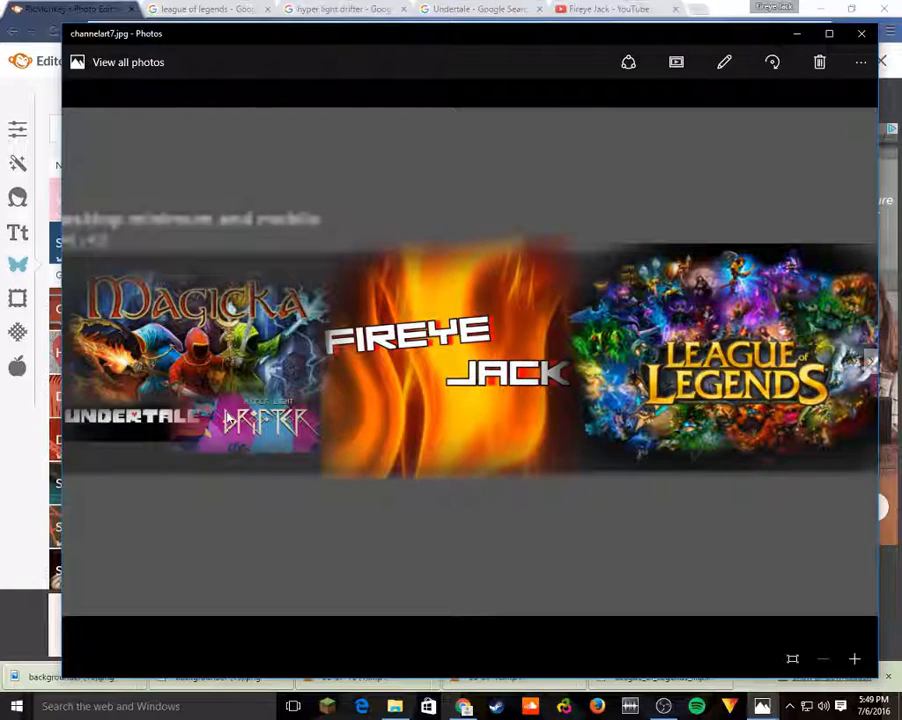
left_click(801, 37)
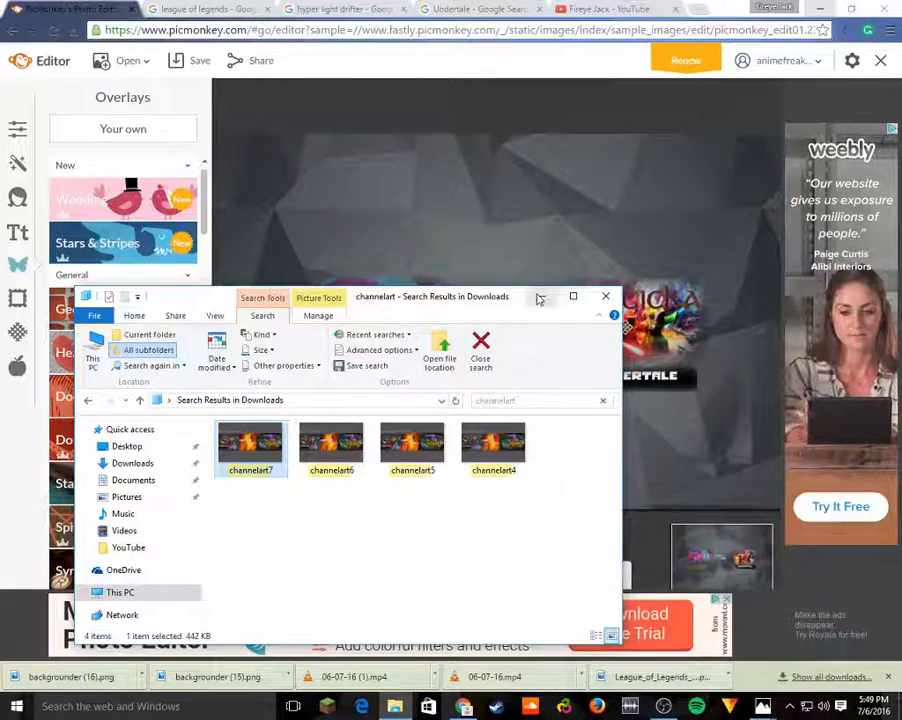
left_click(541, 296)
- Move the Hyper Light Drifter overlay slightly down so it sits closer to the League of Legends image
left_click(370, 318)
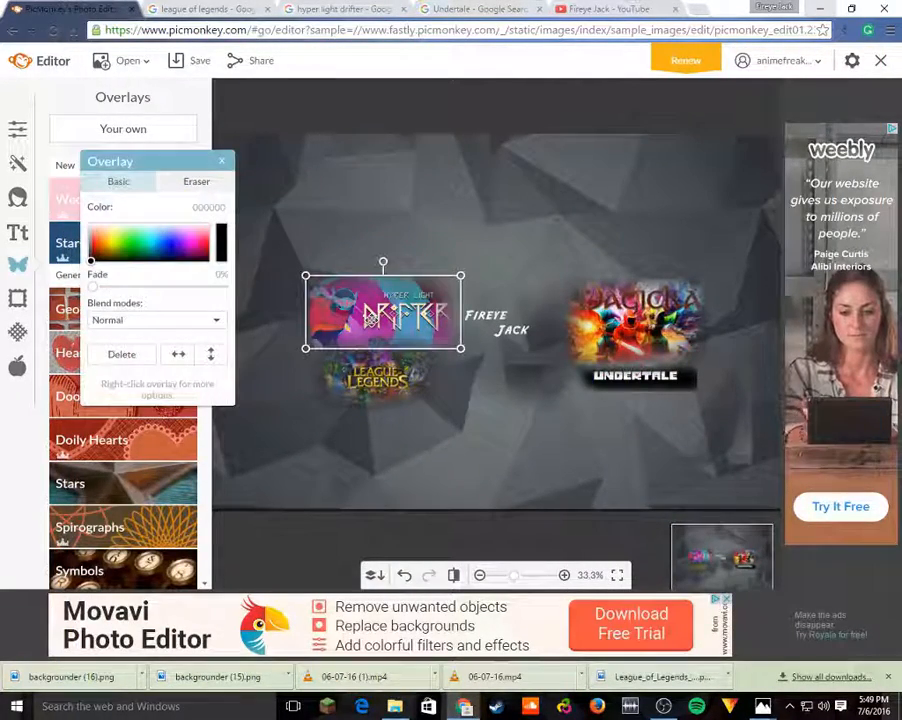
left_click_drag(370, 318, 370, 325)
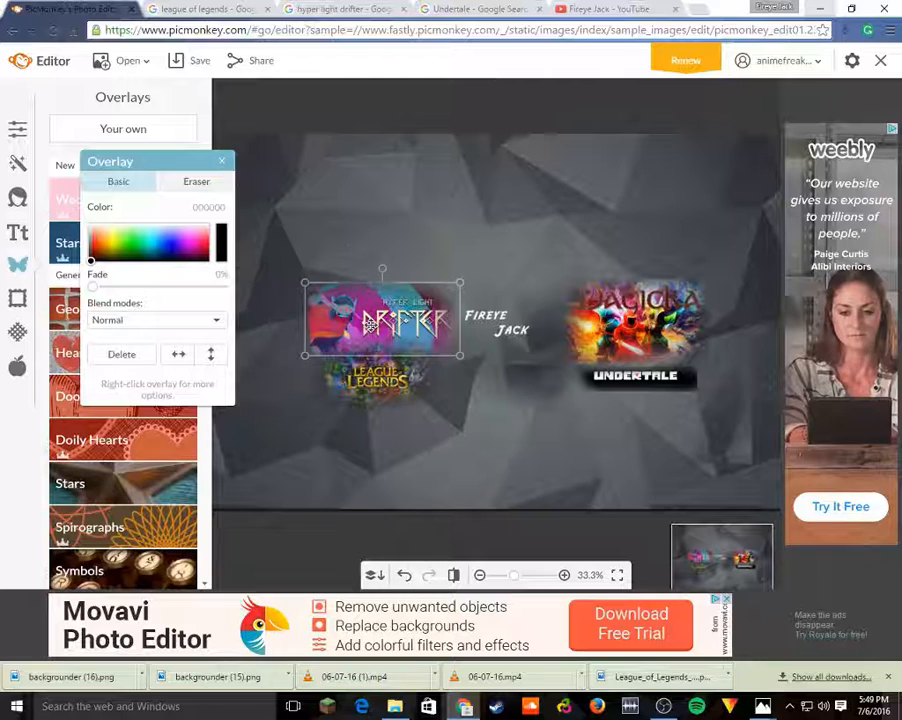
left_click(568, 306)
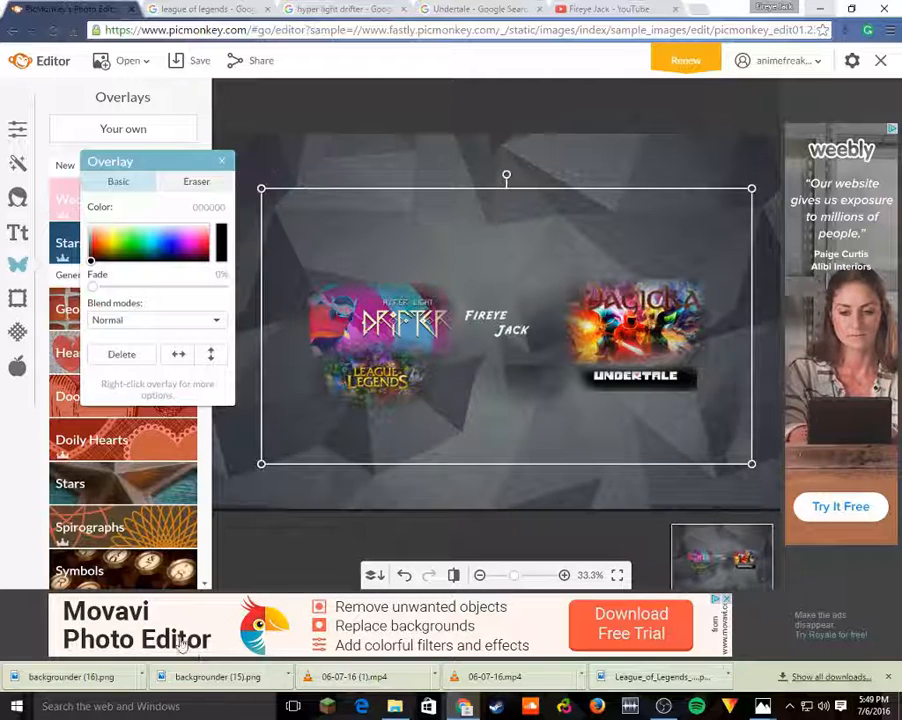
- Save the channel art to Downloads as a Pierce-quality JPEG, replacing the existing Abstract-Grey-Background (1).jpg
left_click(186, 61)
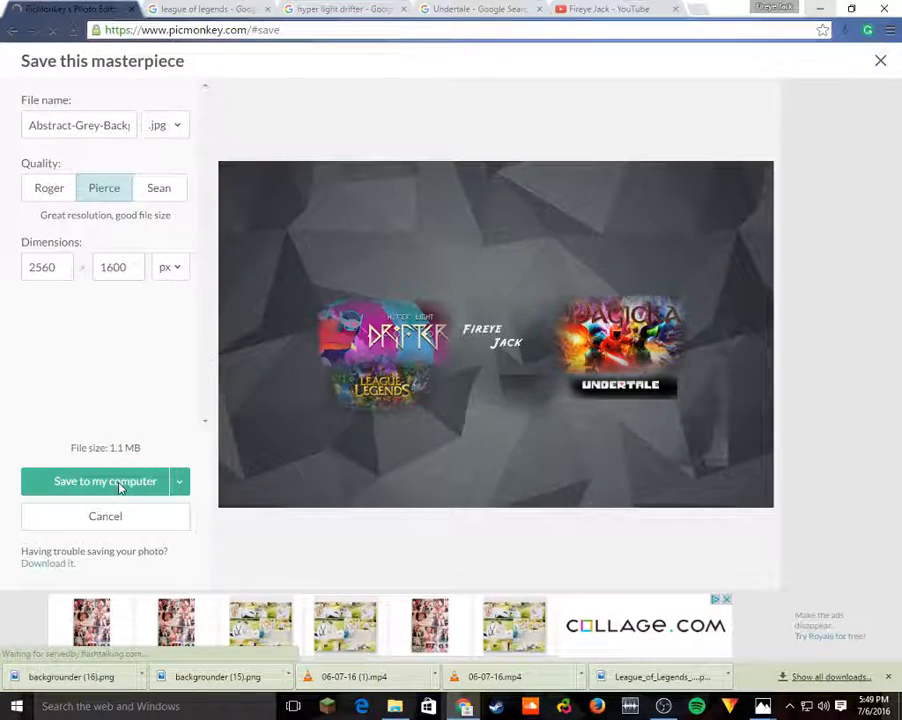
left_click(119, 487)
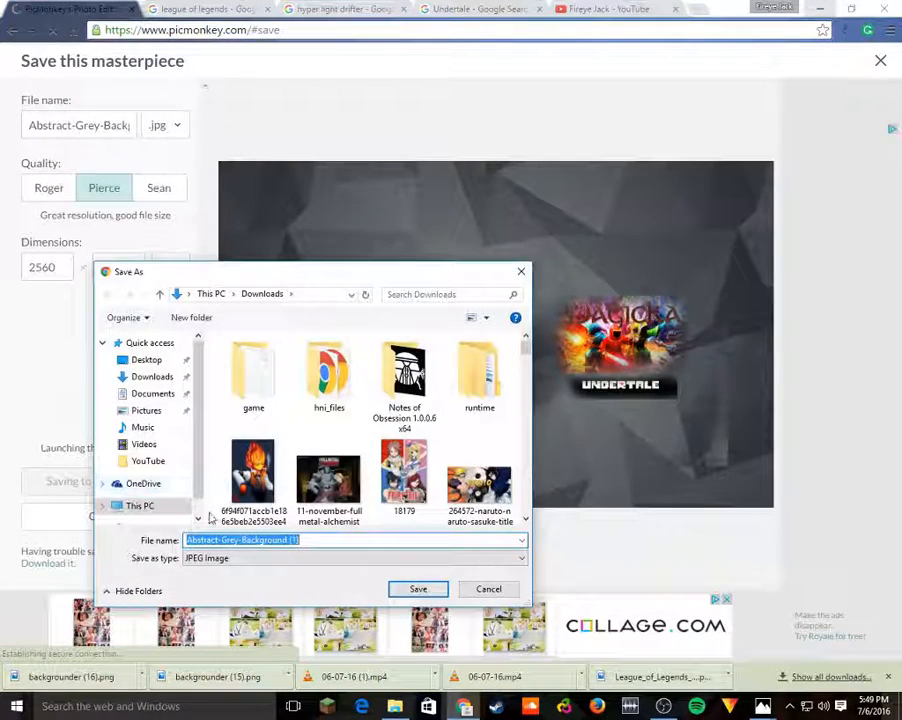
left_click(416, 588)
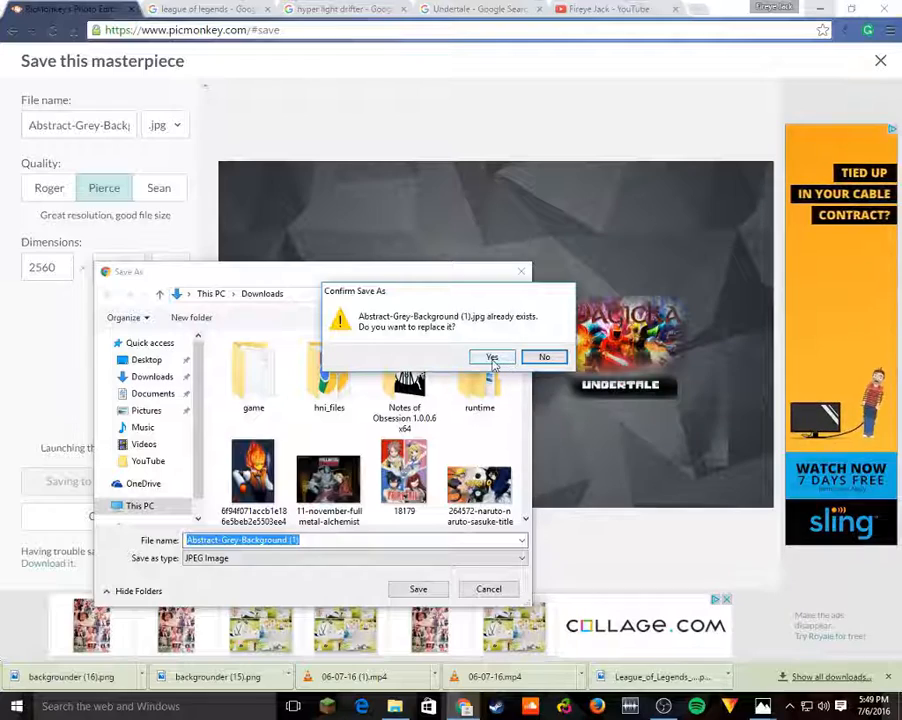
left_click(491, 360)
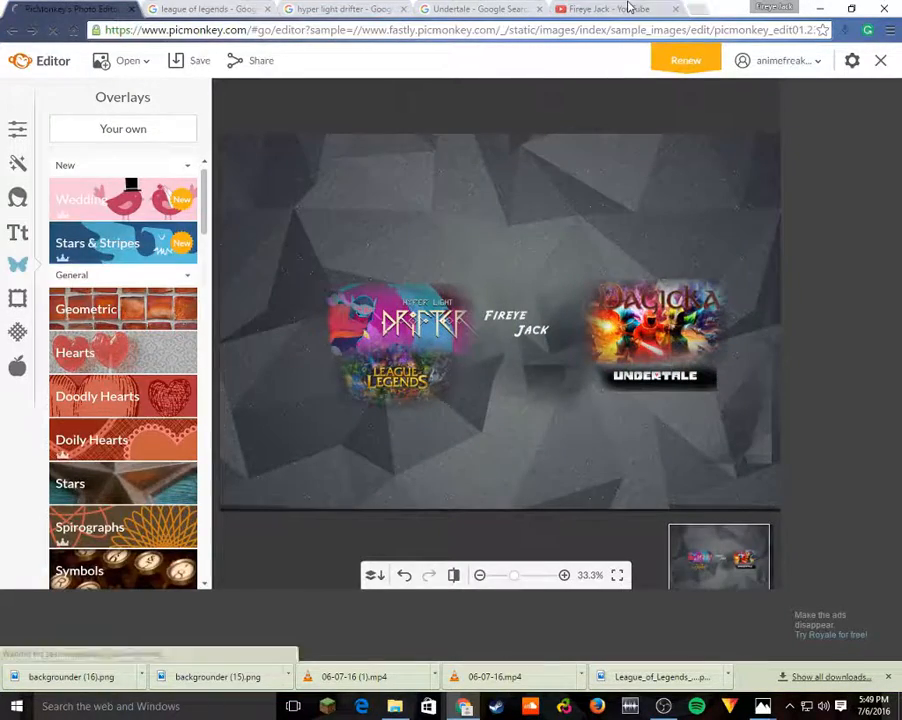
- Switch to the YouTube channel page and open a new browser tab
left_click(610, 9)
key("ctrl+t")
left_click(75, 56)
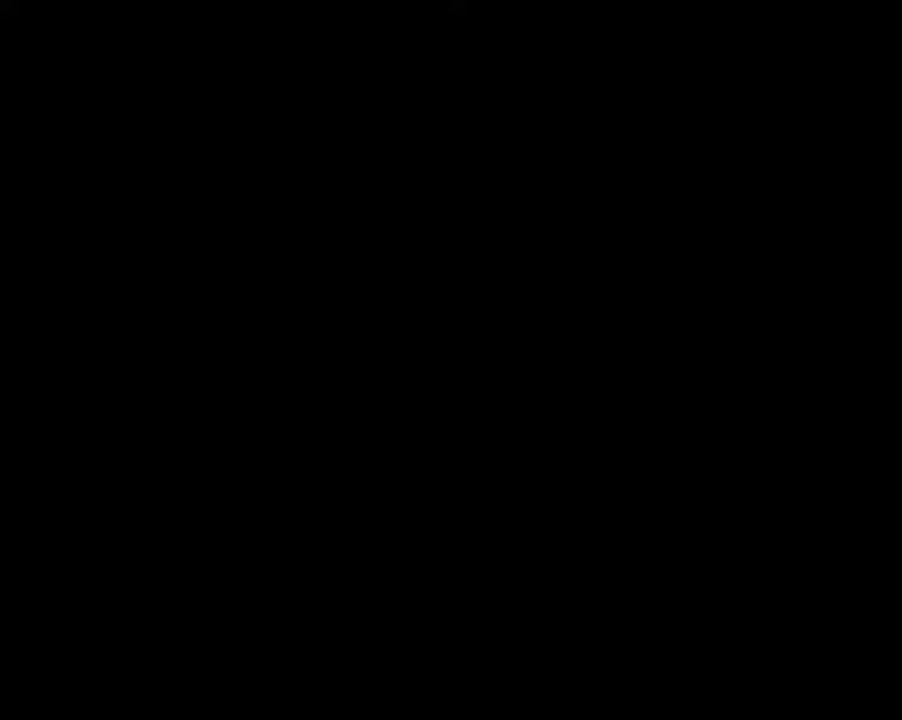